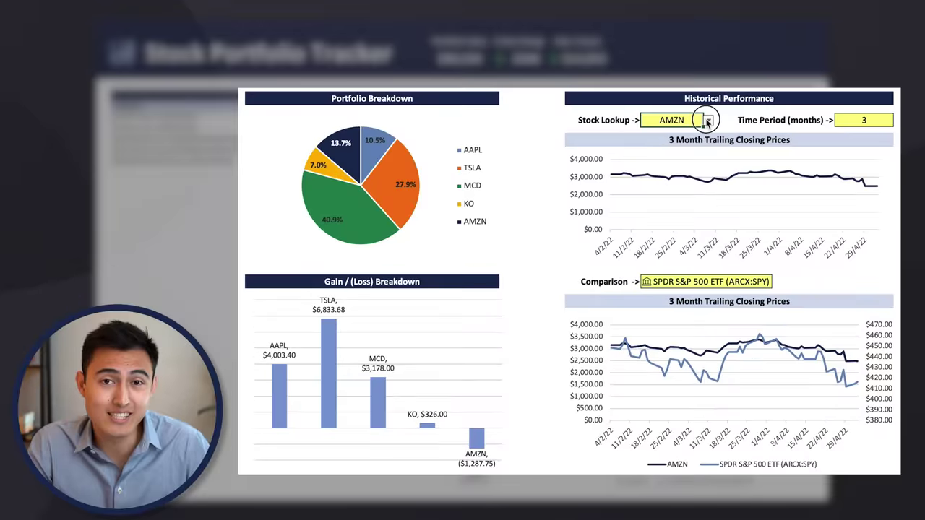
click(661, 176)
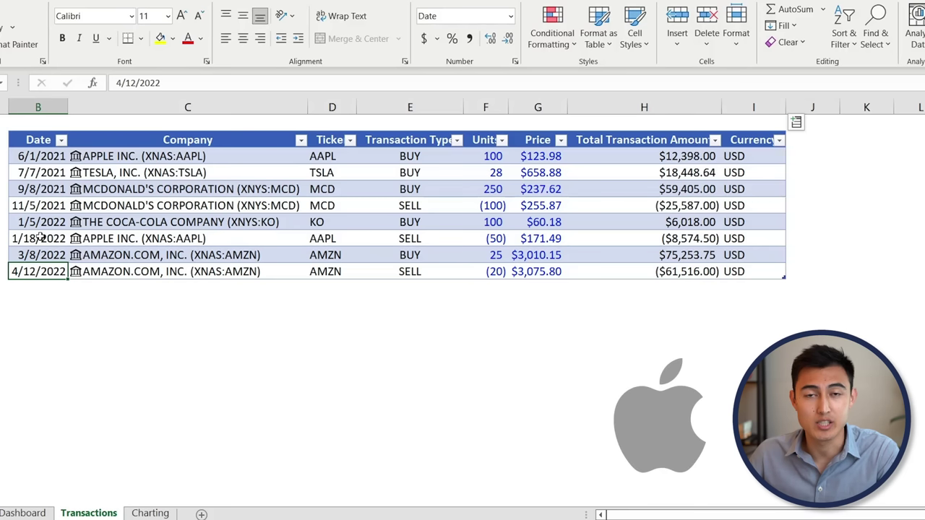
Insert a table row below the last transaction and enter the date 4/18/2022.
right_click(44, 269)
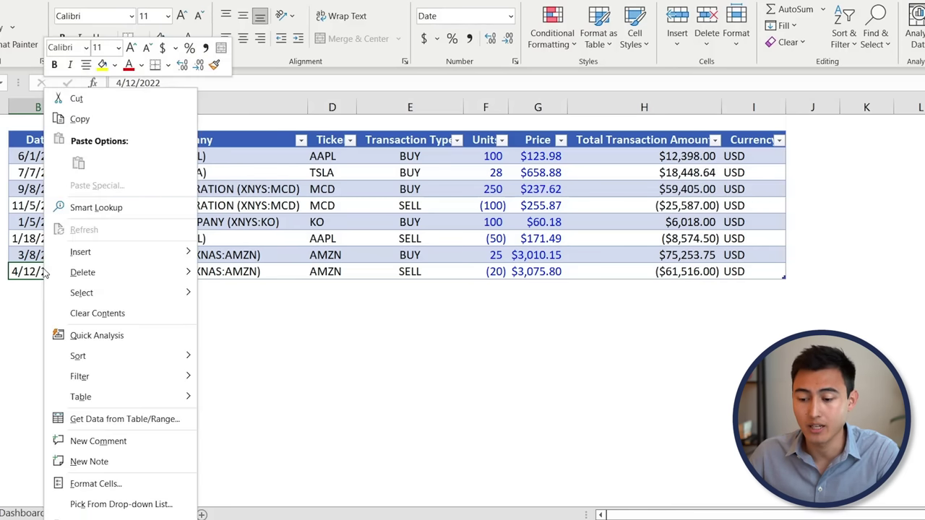
mouse_move(120, 252)
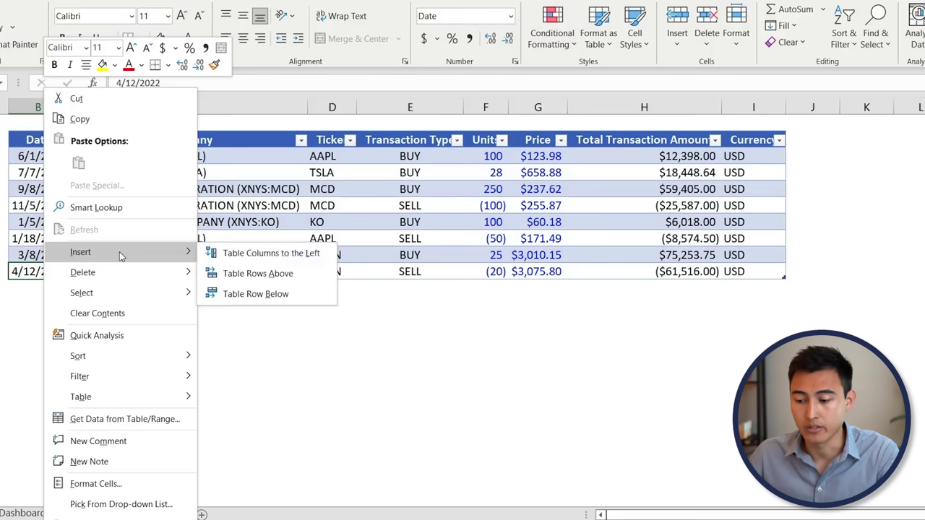
click(261, 294)
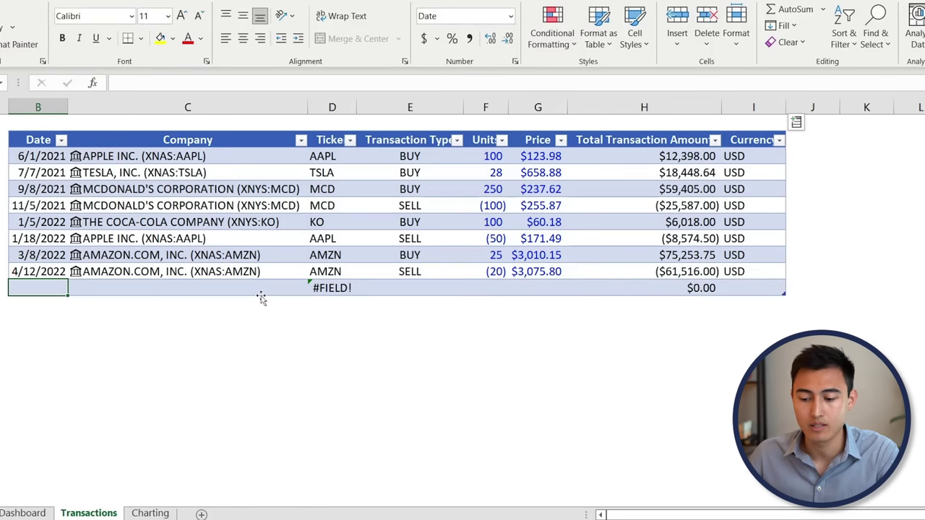
text(4/18)
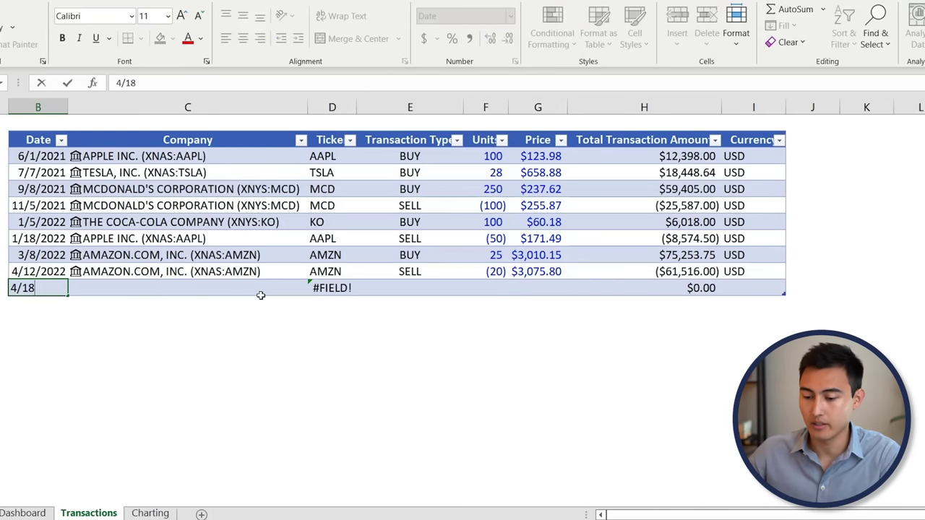
text(/2022)
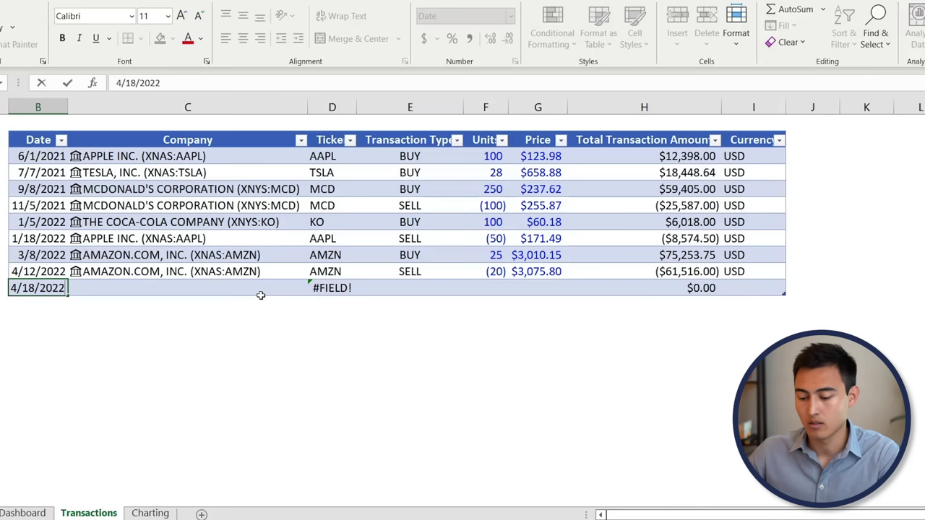
Set the new transaction's company to APPLE INC. (XNAS:AAPL) and its transaction type to BUY.
key(Tab)
text(app)
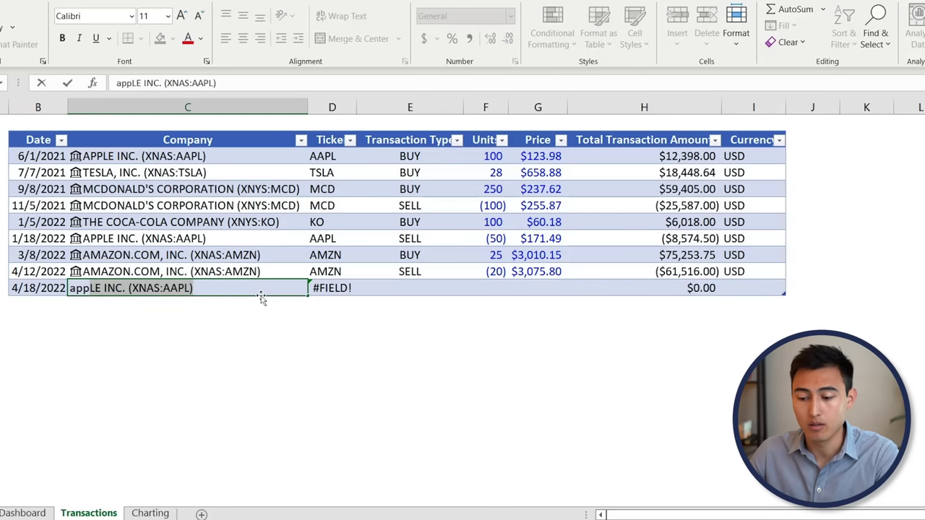
key(Return)
key(Up)
key(Right)
key(Right)
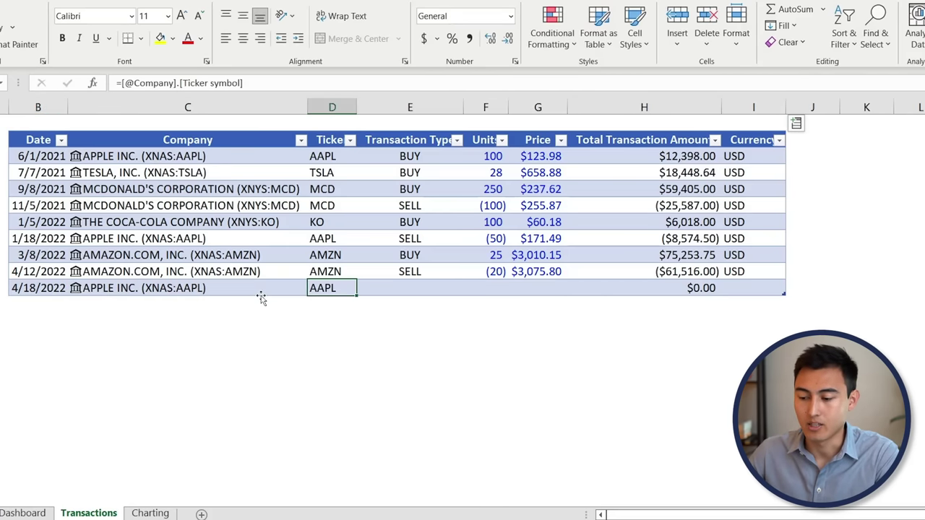
key(Right)
text(b)
key(Tab)
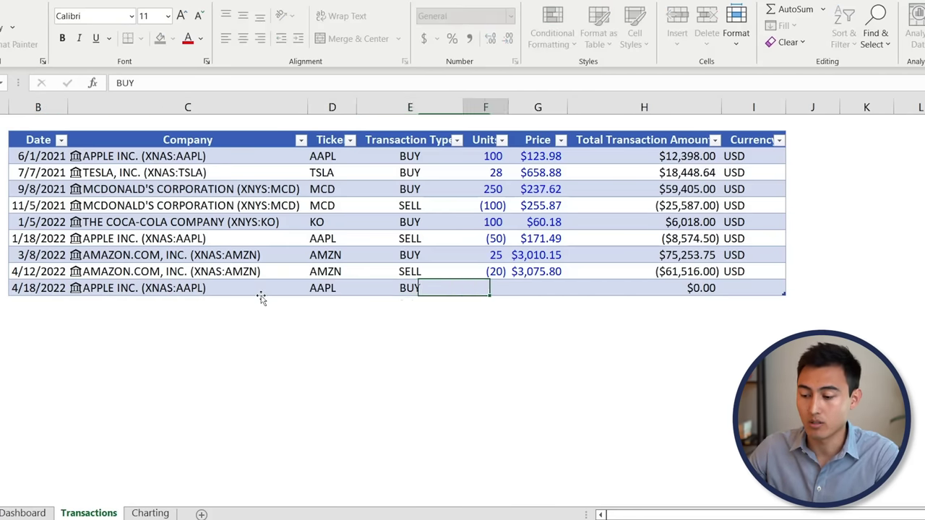
Enter 10 units, a price of 165.07 and the currency USD for the new Apple transaction.
text(10)
key(Tab)
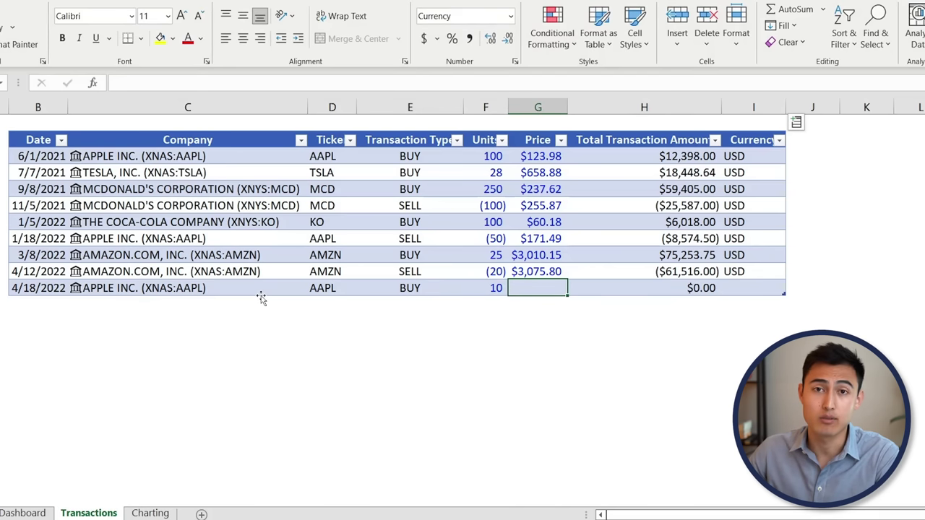
text(1)
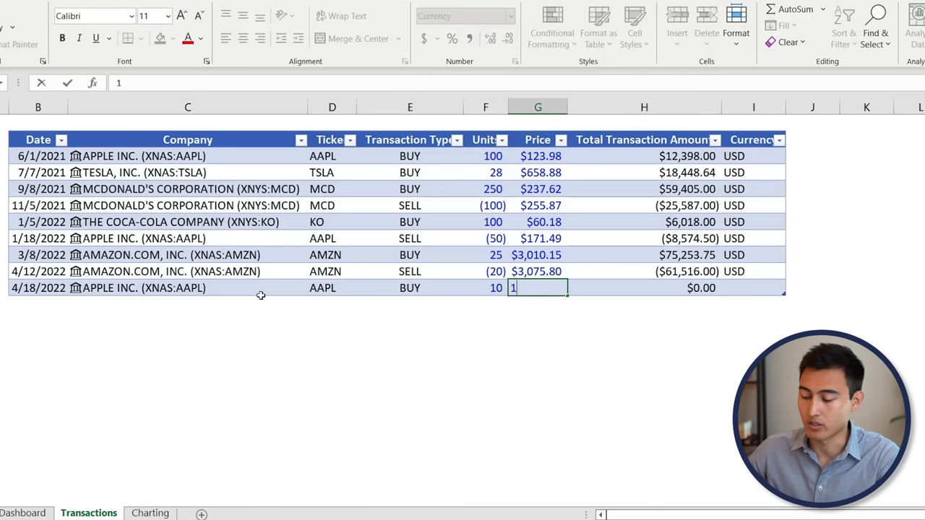
text(65.07)
key(Tab)
key(Tab)
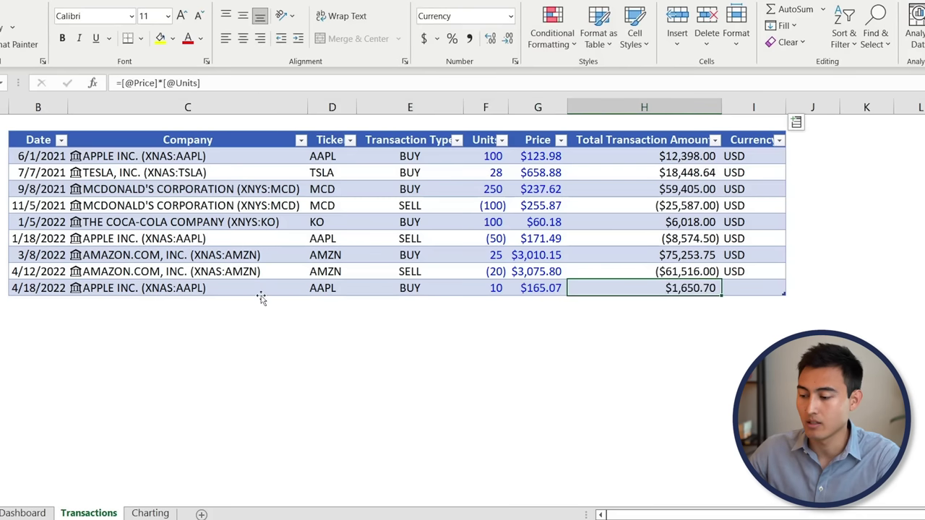
text(USD)
key(Up)
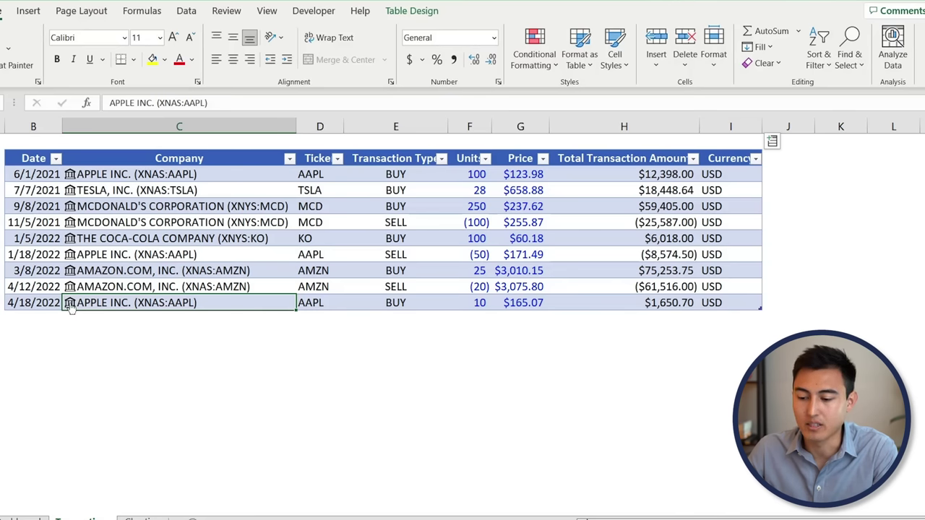
Look through the stock data card of the new Apple transaction, including its ticker, price and volume fields.
click(70, 303)
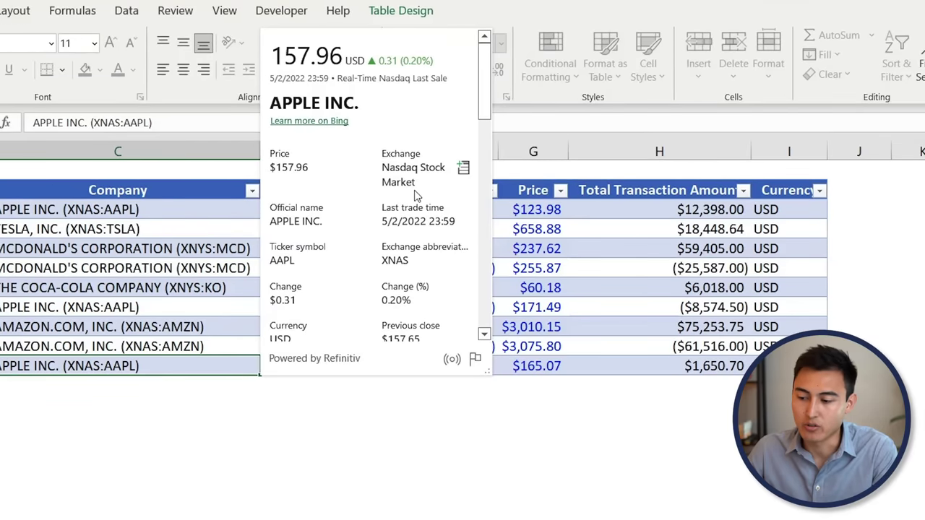
scroll(416, 196, down, 1)
scroll(359, 217, down, 10)
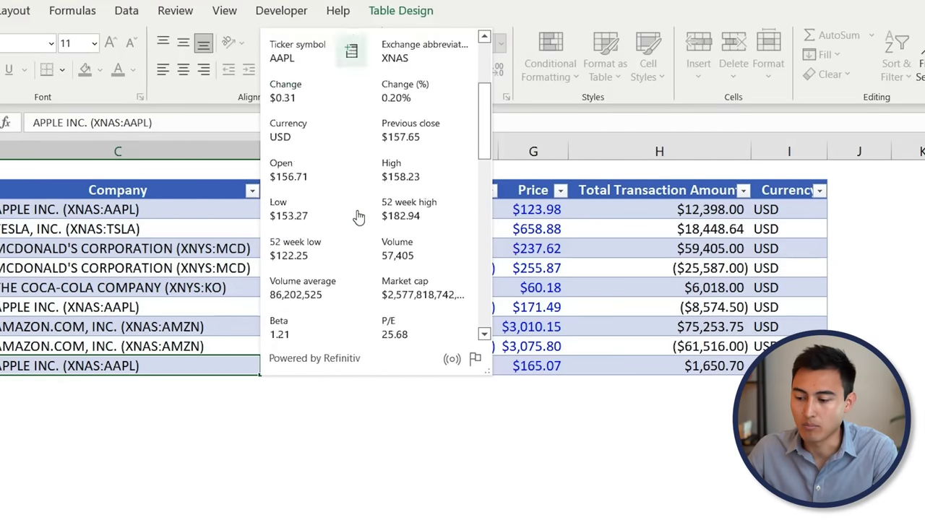
key(Escape)
key(Return)
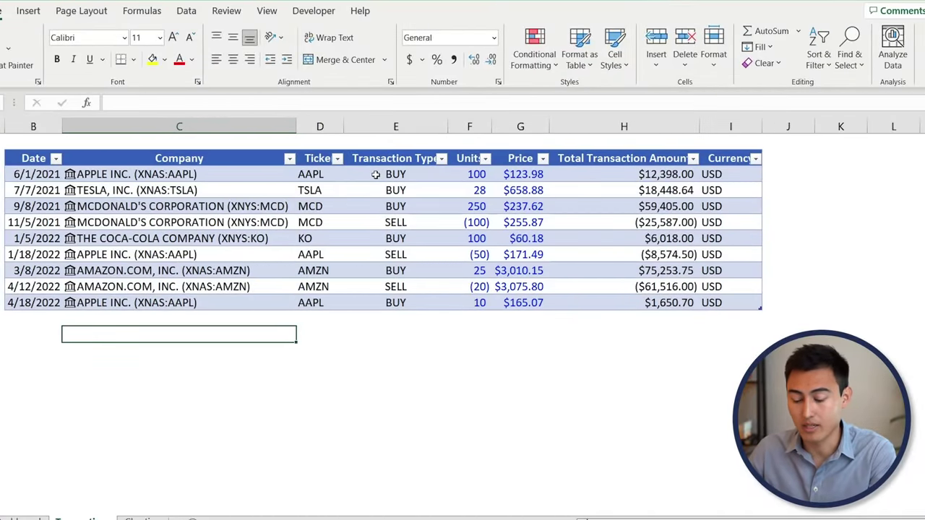
Enter Walmart in cell C13 below the table, convert it to the New York Stock Exchange WMT stock data type, and view its card.
text(Walmart)
key(Return)
key(Up)
click(185, 11)
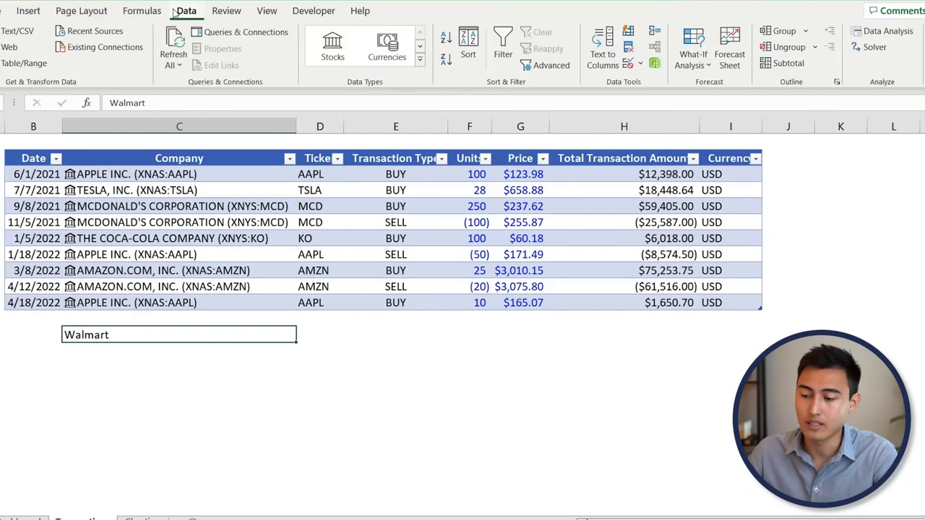
click(339, 47)
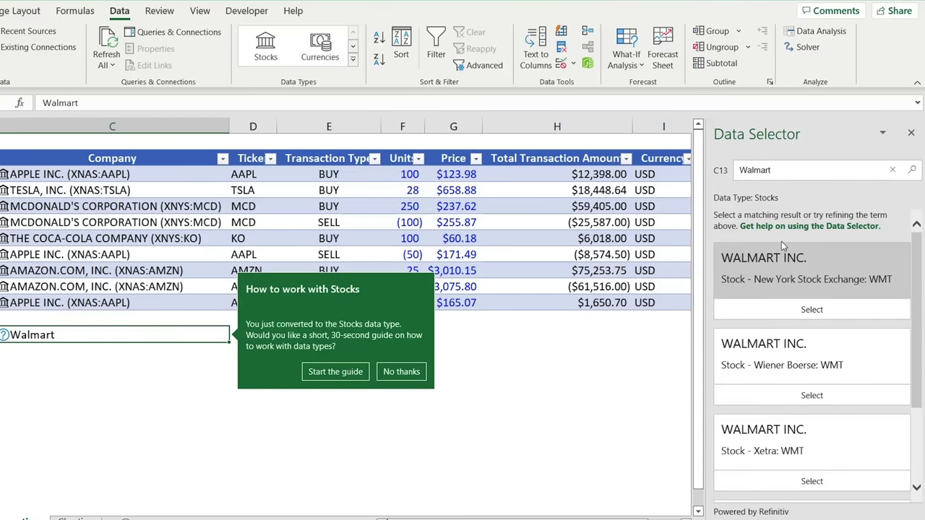
click(809, 309)
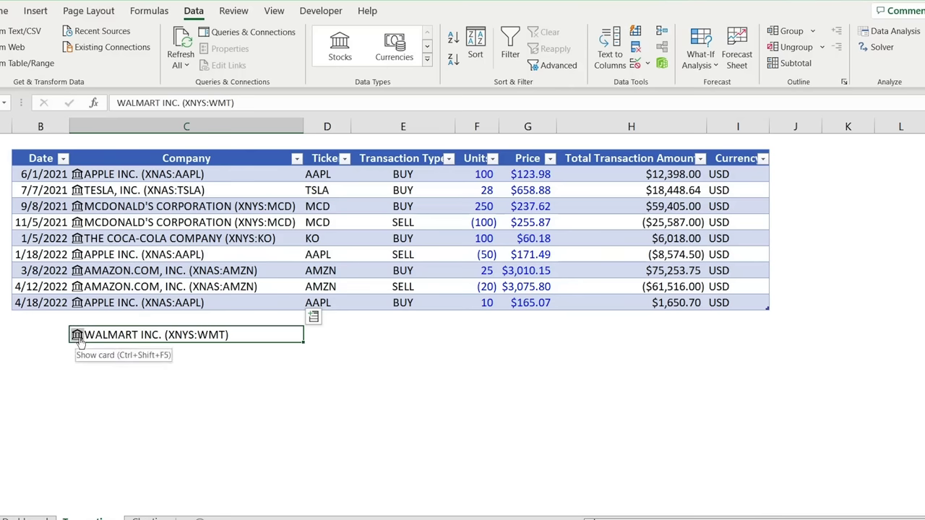
click(78, 338)
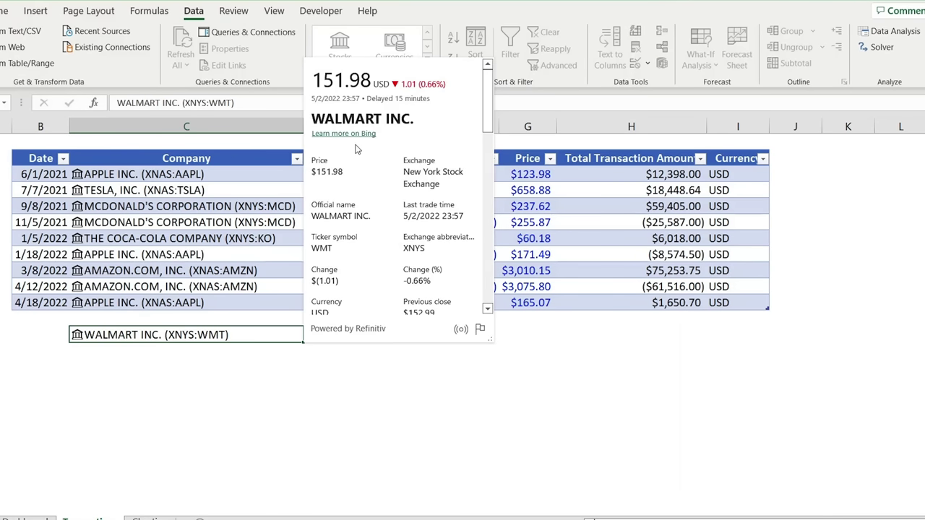
scroll(395, 115, down, 10)
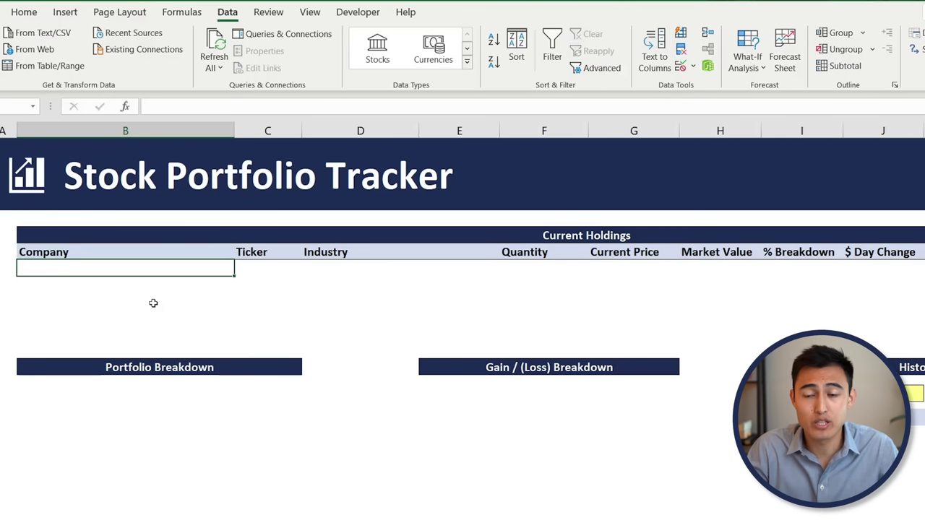
shift+click(184, 289)
key(shift+Down)
key(shift+Down)
key(shift+Down)
key(shift+Right)
key(shift+Right)
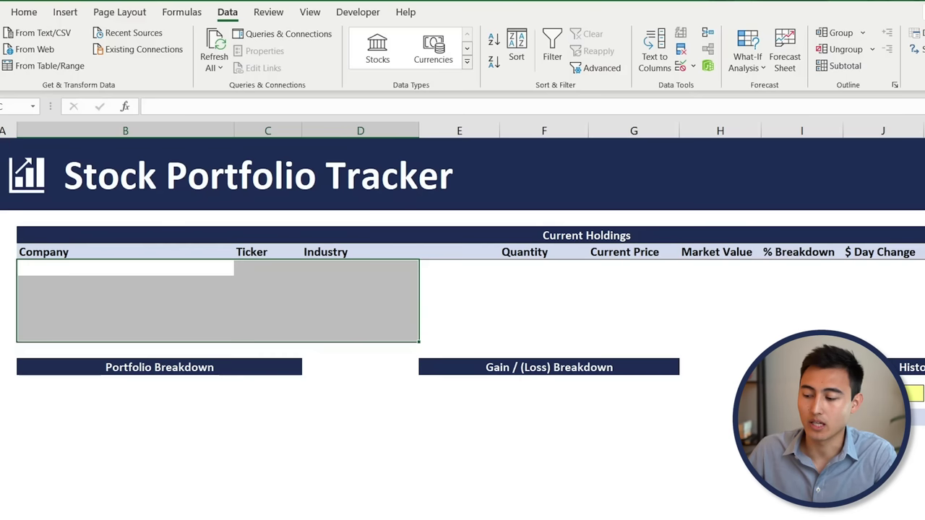
click(9, 268)
Begin a UNIQUE(FILTER( formula in the first Company cell of Current Holdings, using Table1[Company] from the transactions as the array.
click(127, 264)
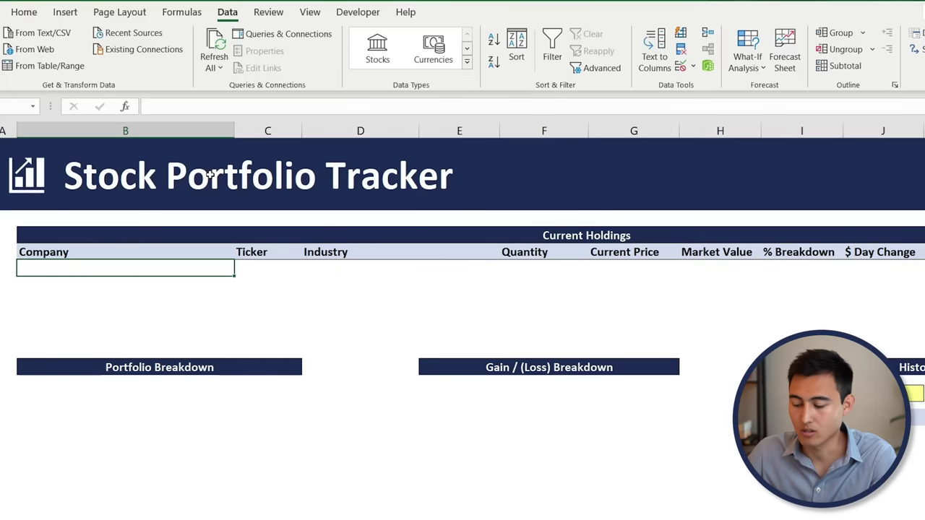
text(=uniq)
key(Tab)
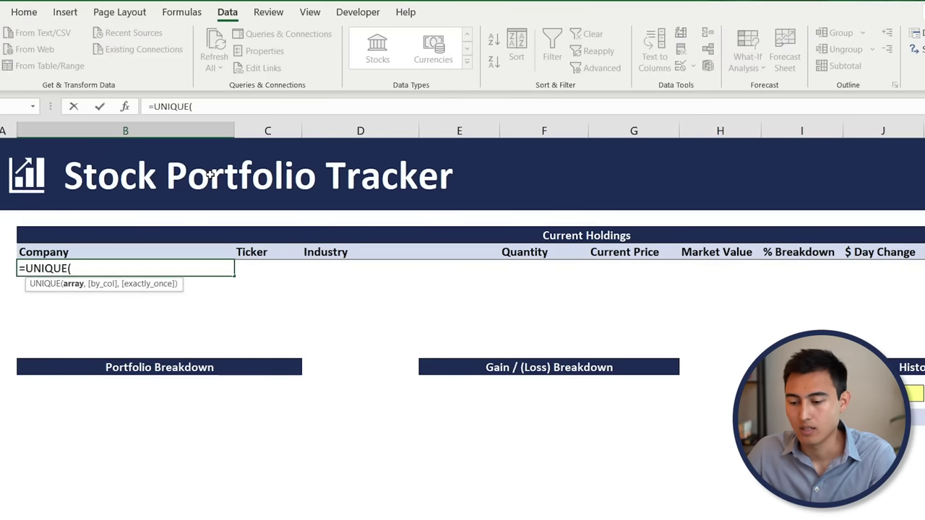
text(fil)
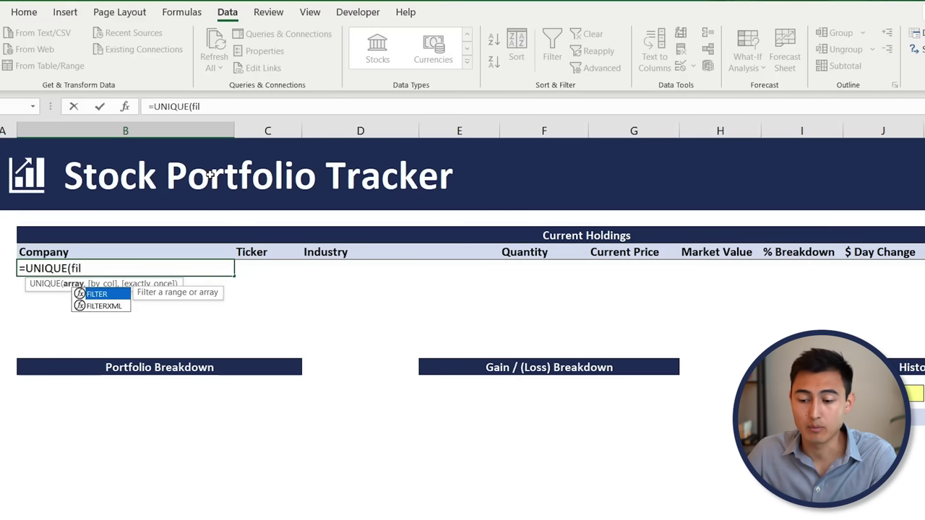
key(Tab)
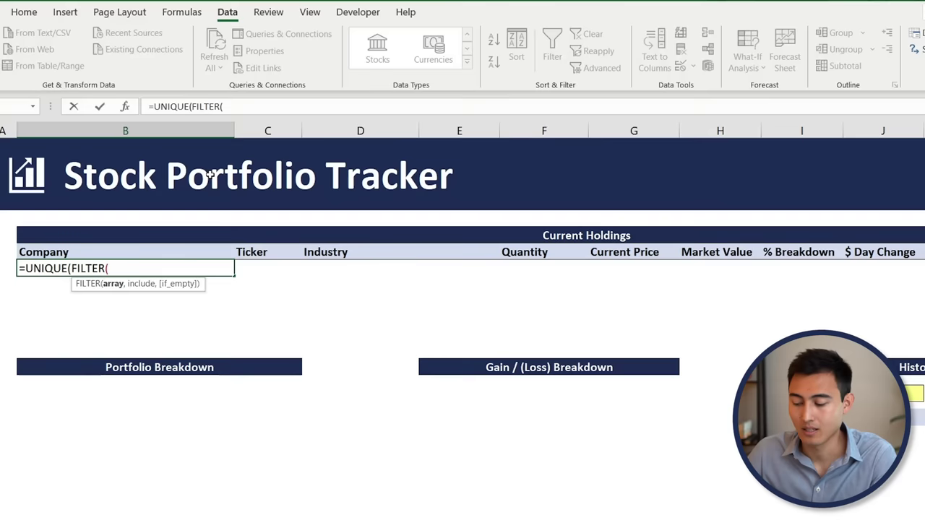
key(ctrl+Page_Down)
click(194, 176)
key(ctrl+shift+Down)
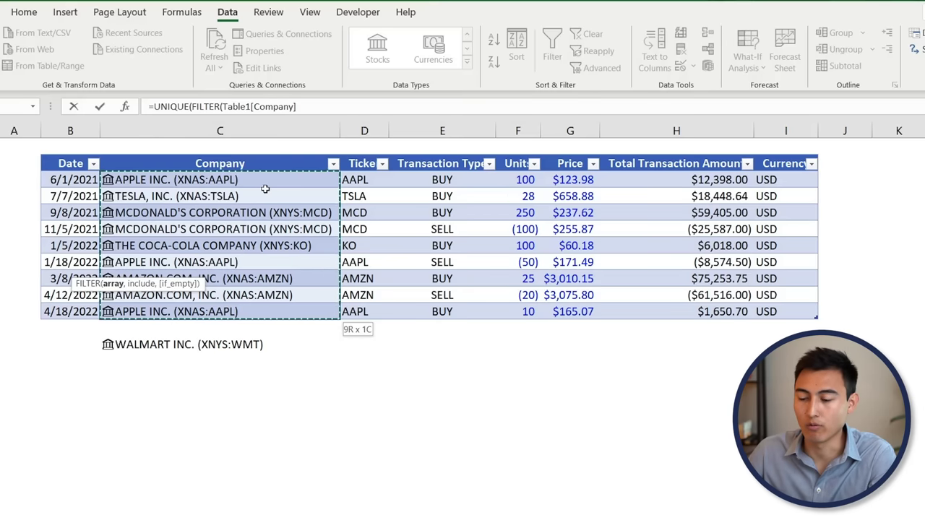
text(,)
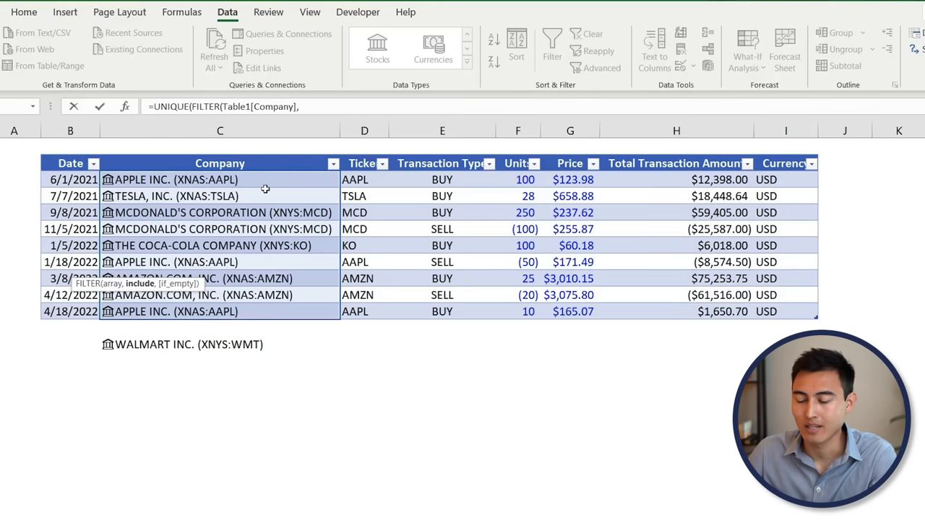
Complete the Company formula with the include condition SUMIFS(Table1[Units],Table1[Company],Table1[Company])>0 so only companies still held are listed.
text(sumifs()
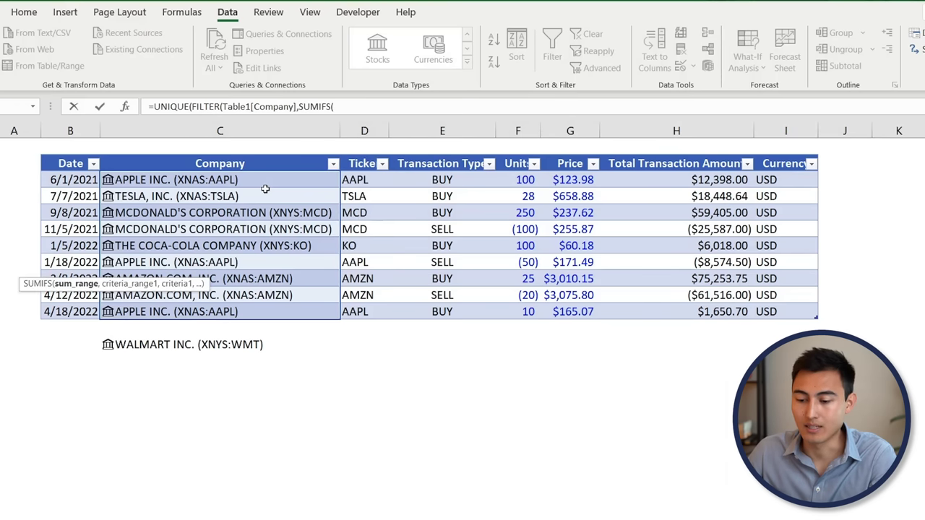
click(533, 179)
key(ctrl+shift+Down)
text(,)
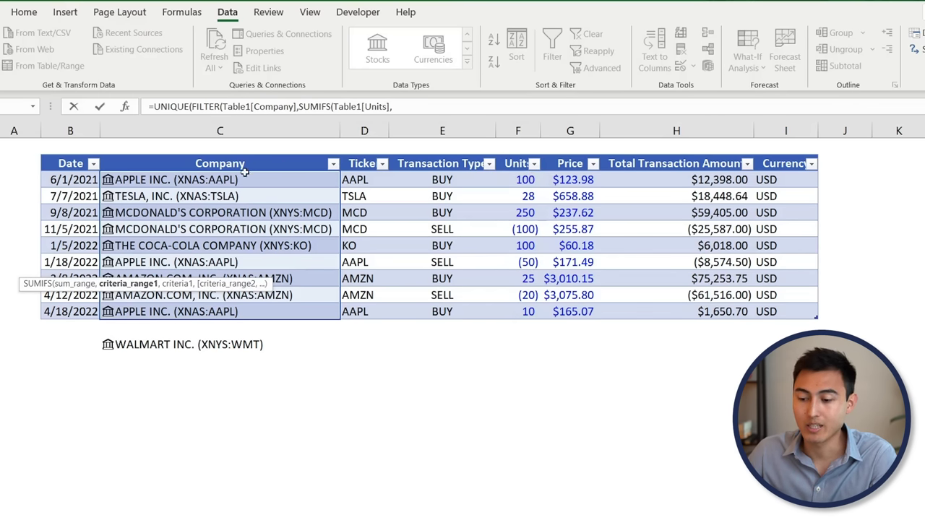
click(278, 180)
key(ctrl+shift+Down)
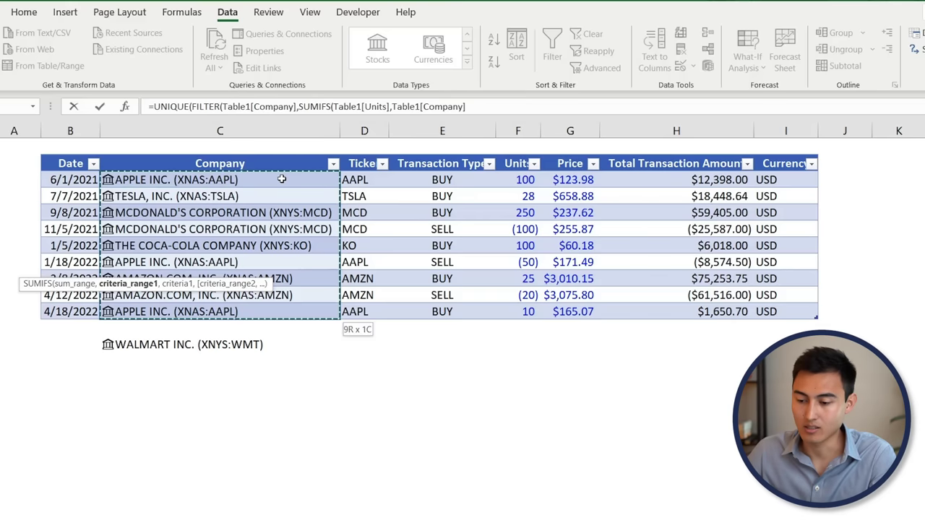
text(,)
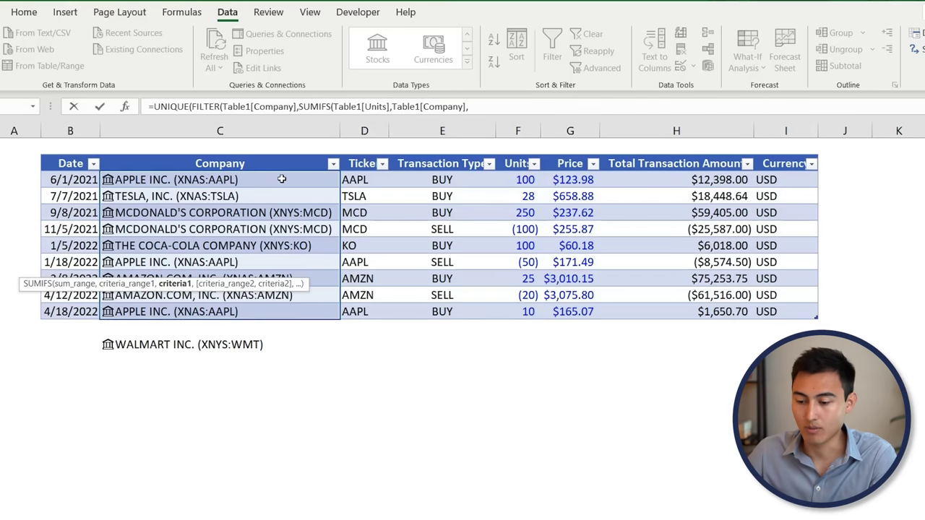
click(236, 180)
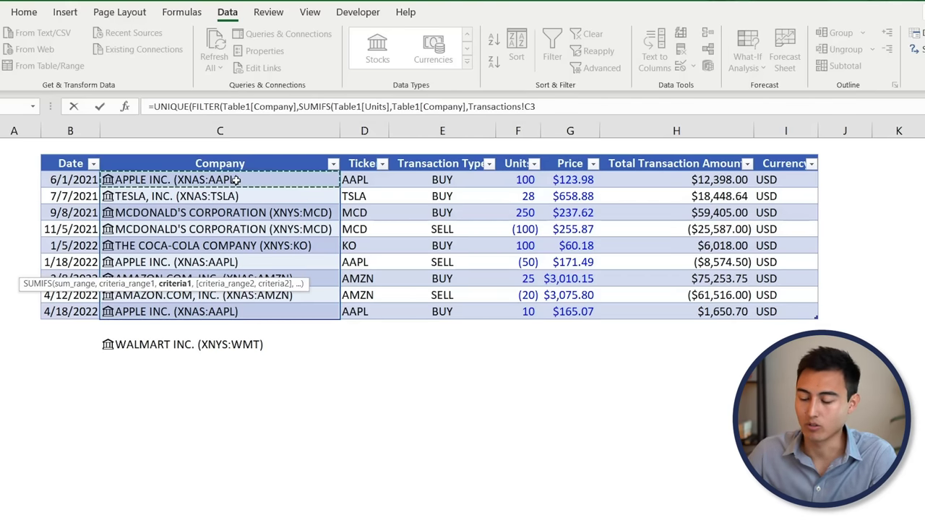
key(ctrl+shift+Down)
text())
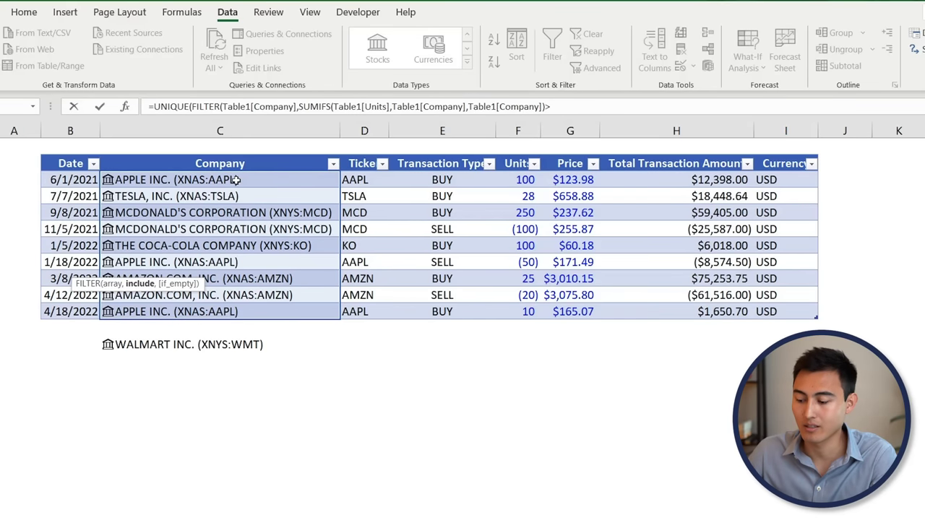
text(>0)))
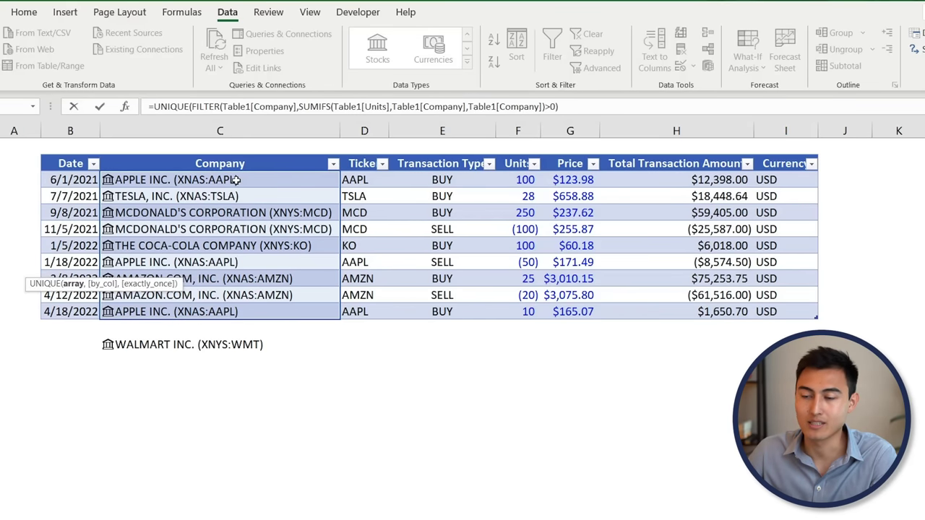
key(Return)
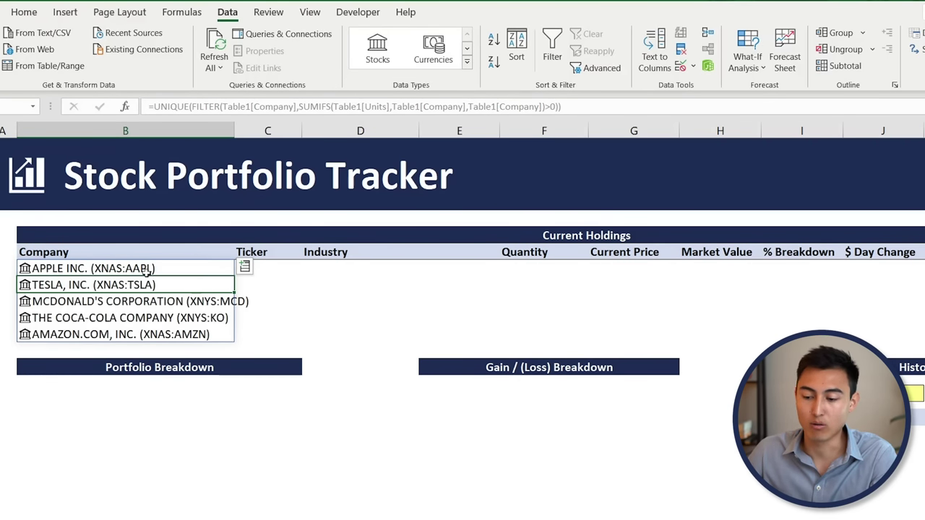
Fill the Ticker column of Current Holdings with the formula =B8#.[Ticker symbol] and review its spilled company reference.
click(238, 273)
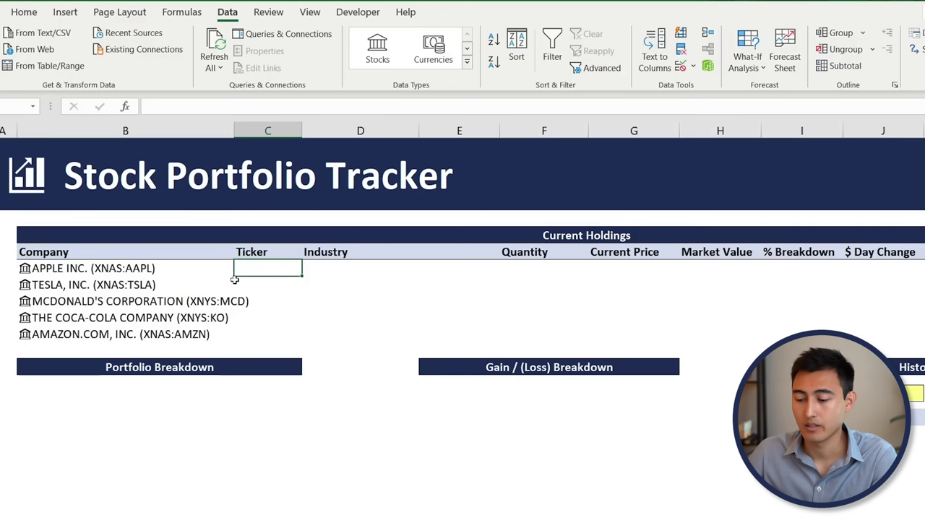
text(=)
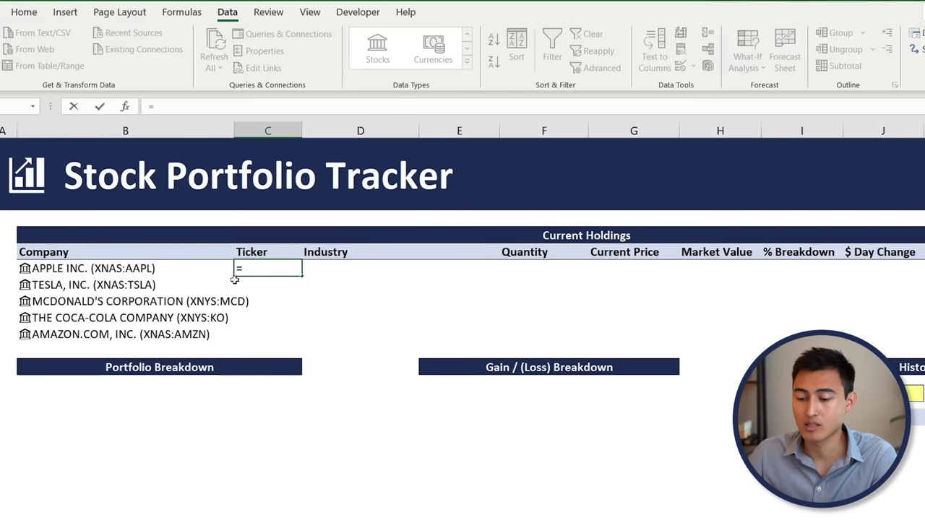
key(Left)
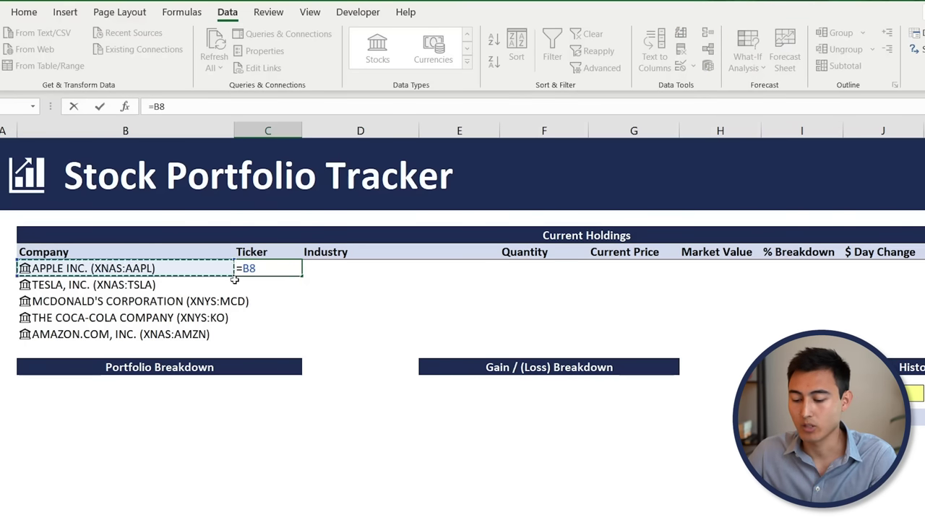
text(#.)
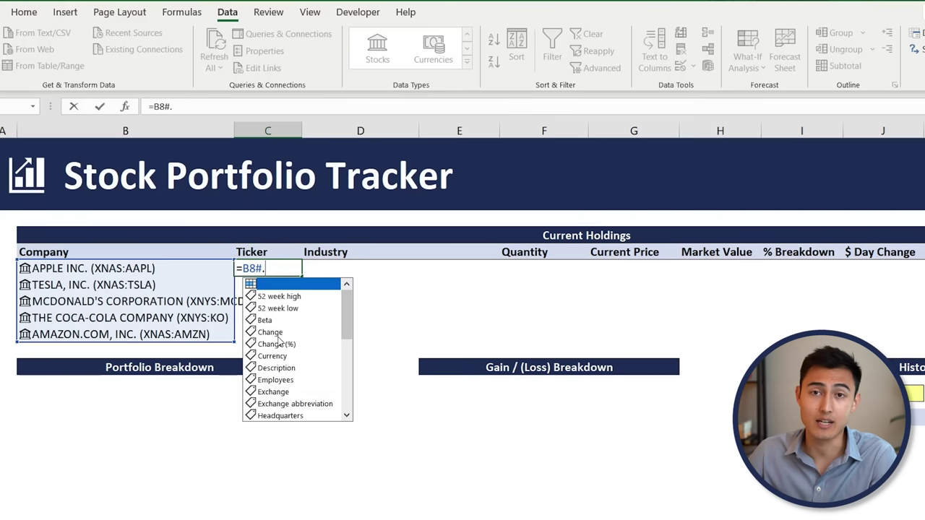
drag(347, 333, 338, 375)
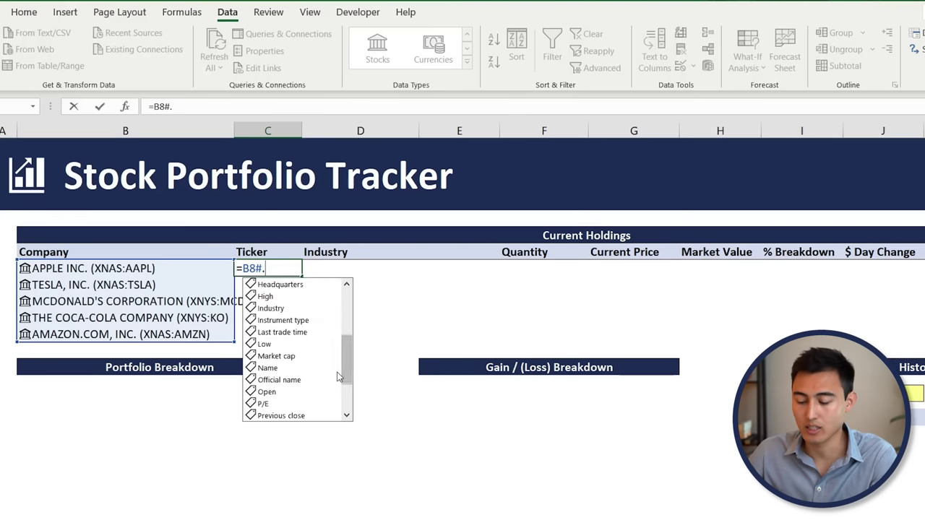
text(ti)
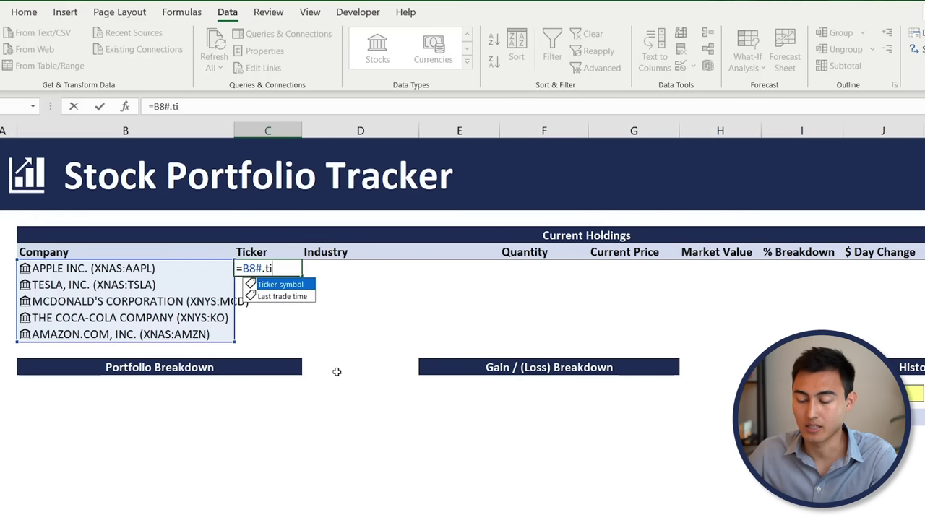
key(Tab)
key(Return)
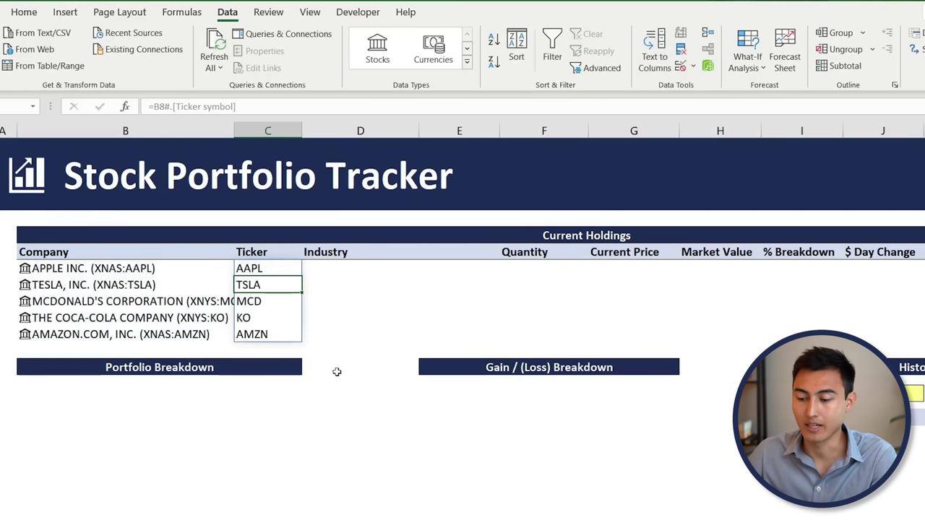
key(Up)
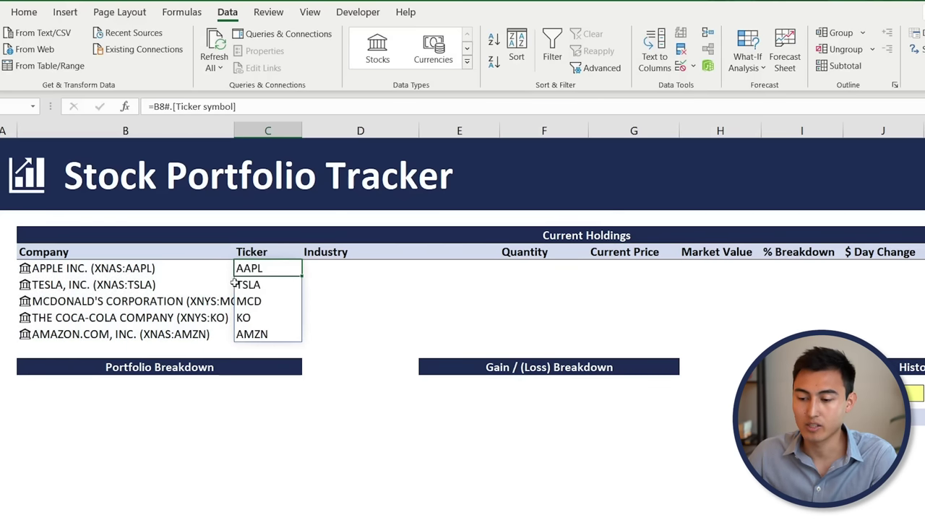
click(170, 106)
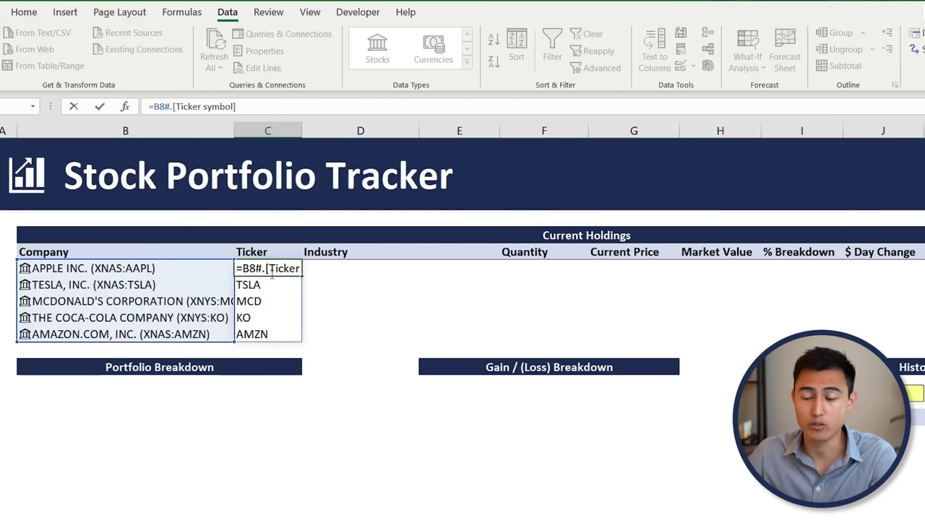
key(ctrl+Return)
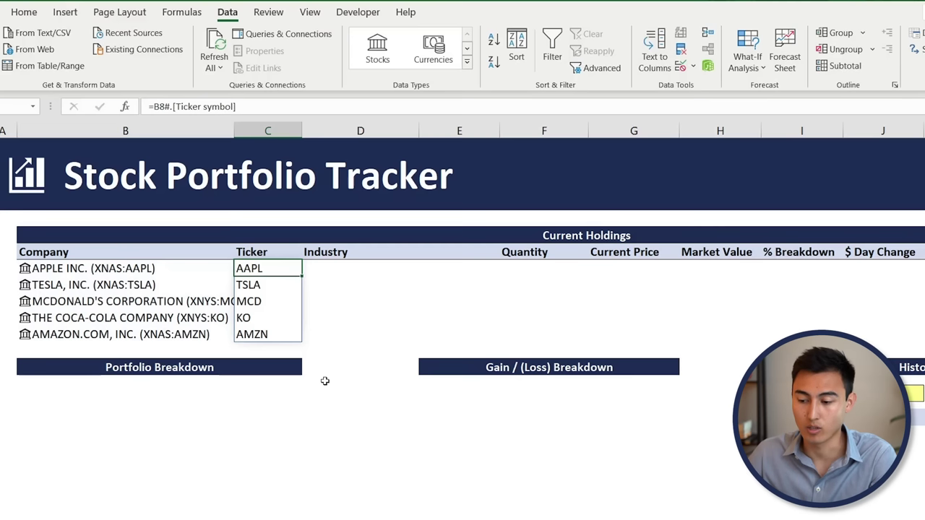
Fill the Industry column of Current Holdings with the formula =B8#.Industry.
key(Right)
text(=)
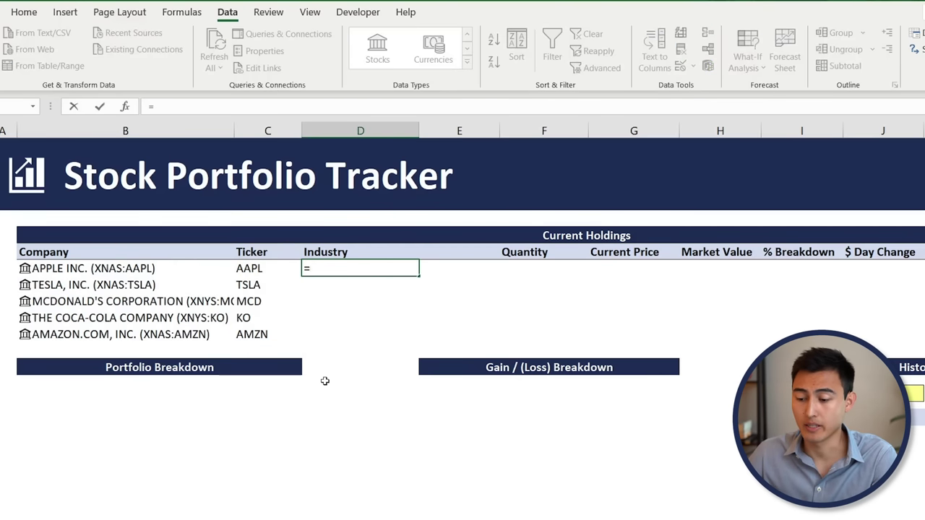
key(Left)
key(Left)
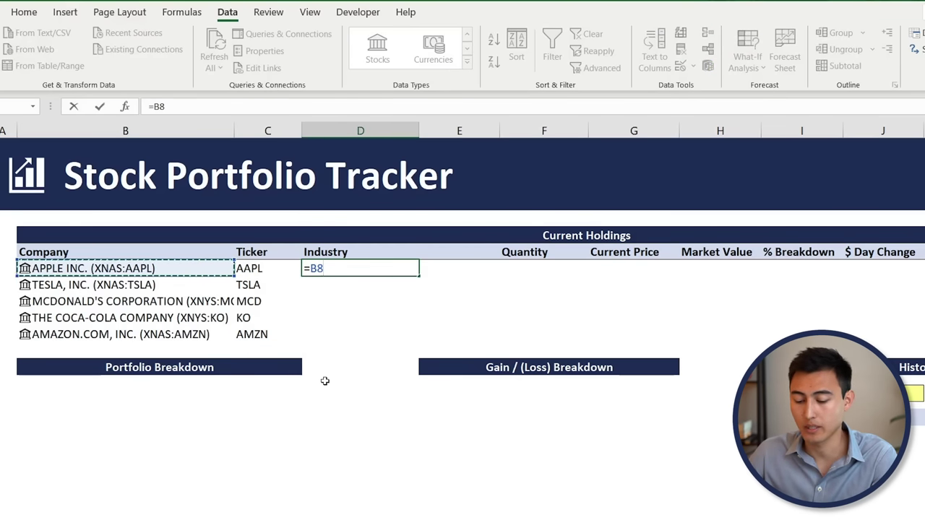
text(#.ind)
key(Tab)
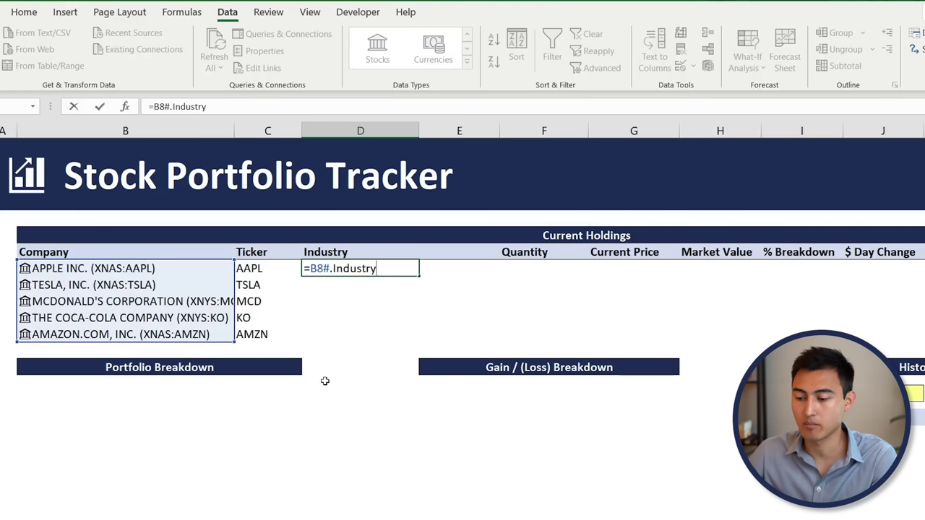
key(ctrl+Return)
Begin a SUMIFS formula in the first Quantity cell with Table1[Units] as the sum range and Table1[Company] as the criteria range.
key(Right)
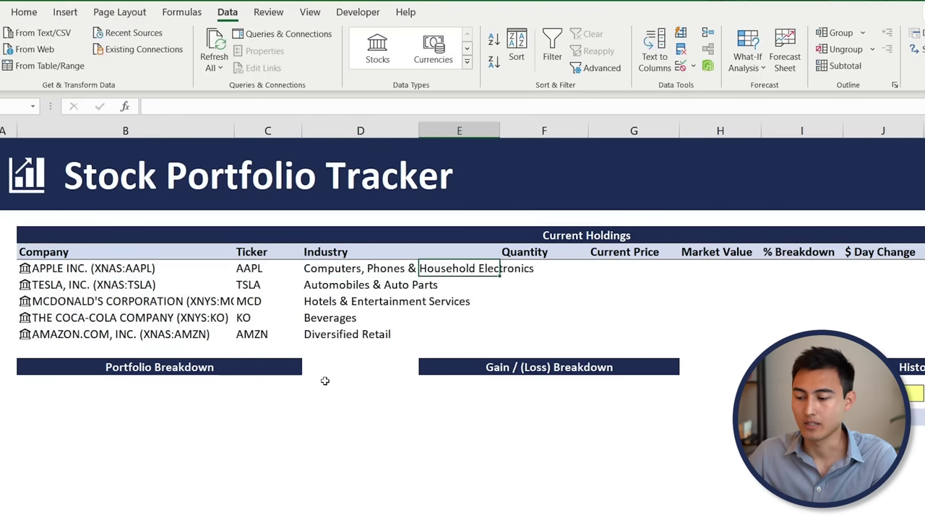
key(Right)
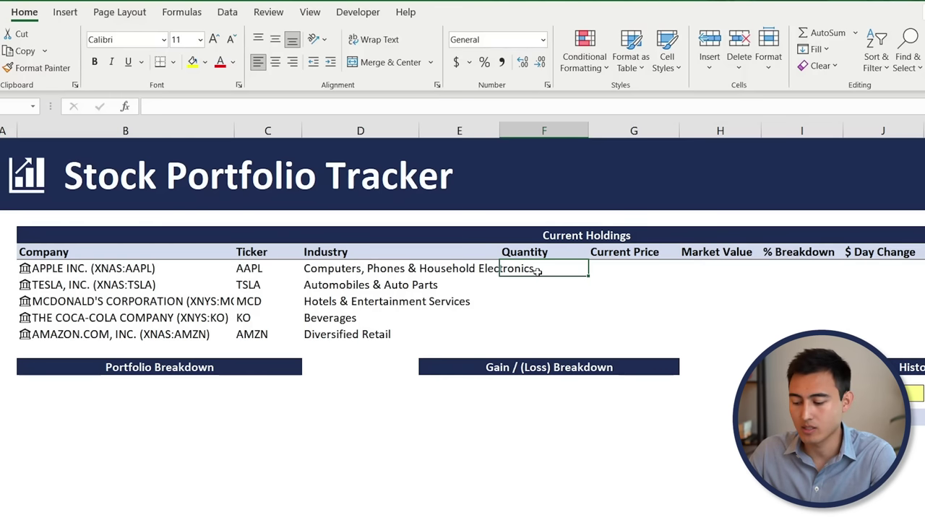
text(=sum)
key(BackSpace)
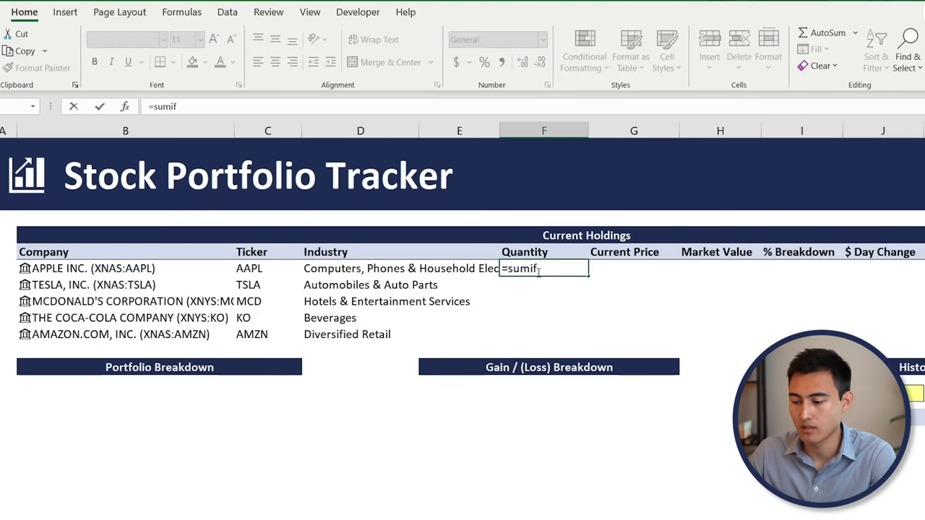
text(s)
key(Tab)
key(ctrl+Page_Down)
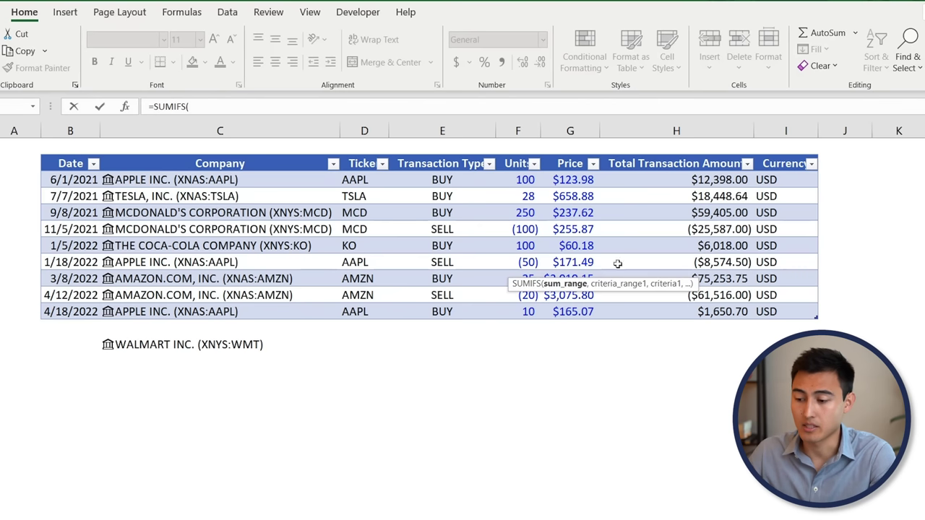
click(533, 176)
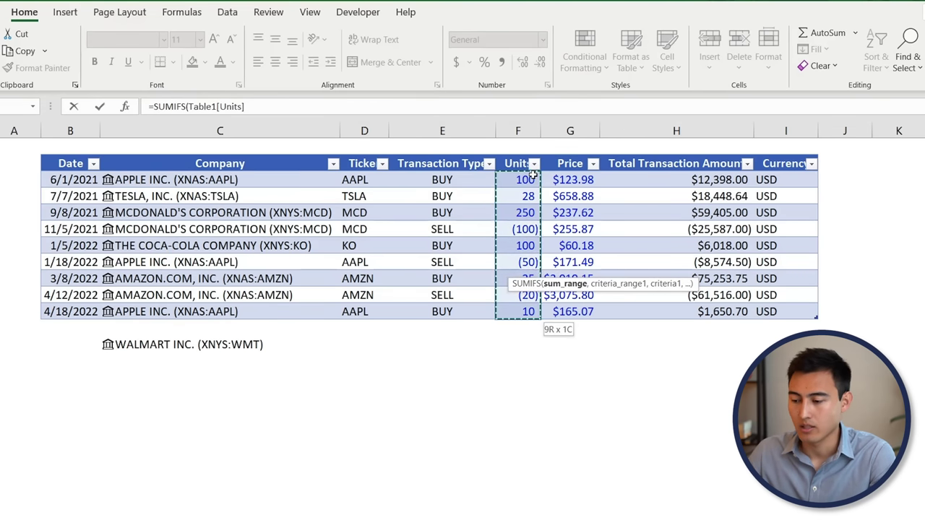
text(,)
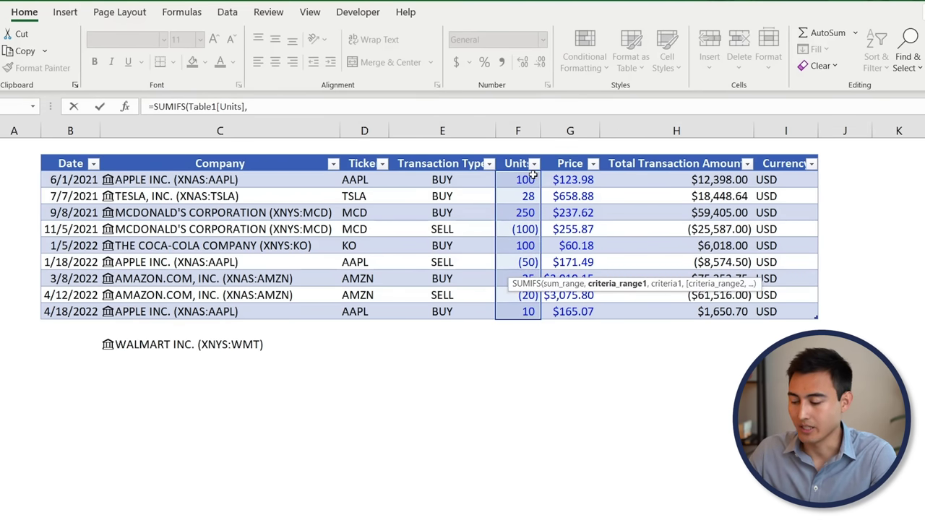
click(243, 187)
key(ctrl+shift+Down)
text(,)
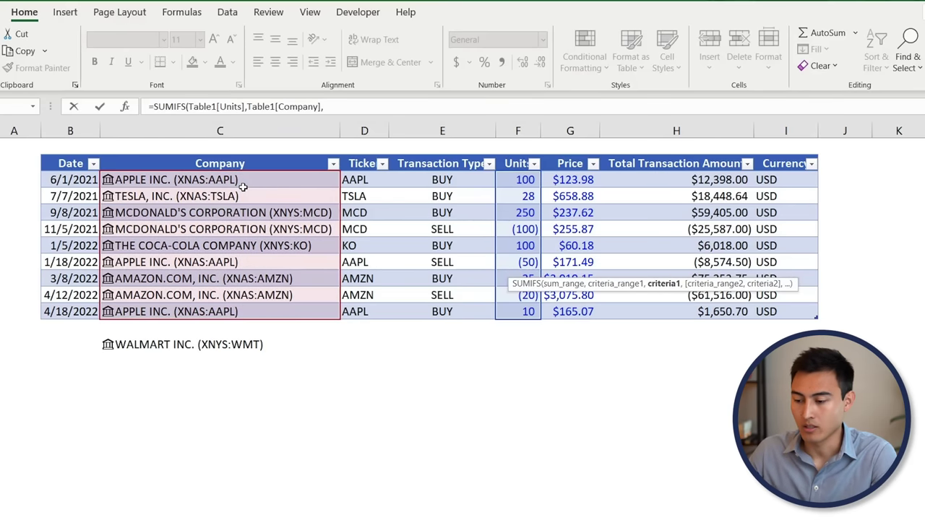
Use the spilled company list Dashboard!B8# as the SUMIFS criteria and enter the Quantity formula.
key(ctrl+Page_Up)
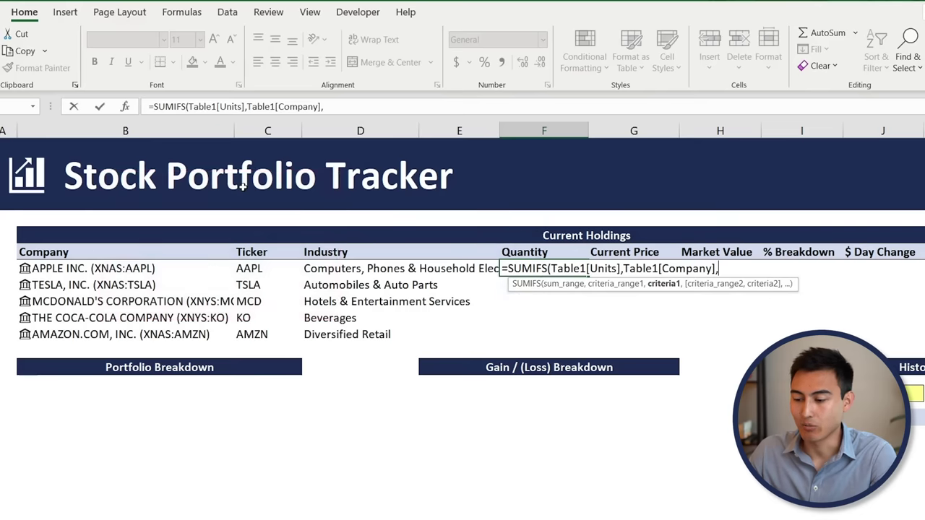
click(107, 268)
key(shift+Down)
key(shift+Down)
key(shift+Down)
key(shift+Down)
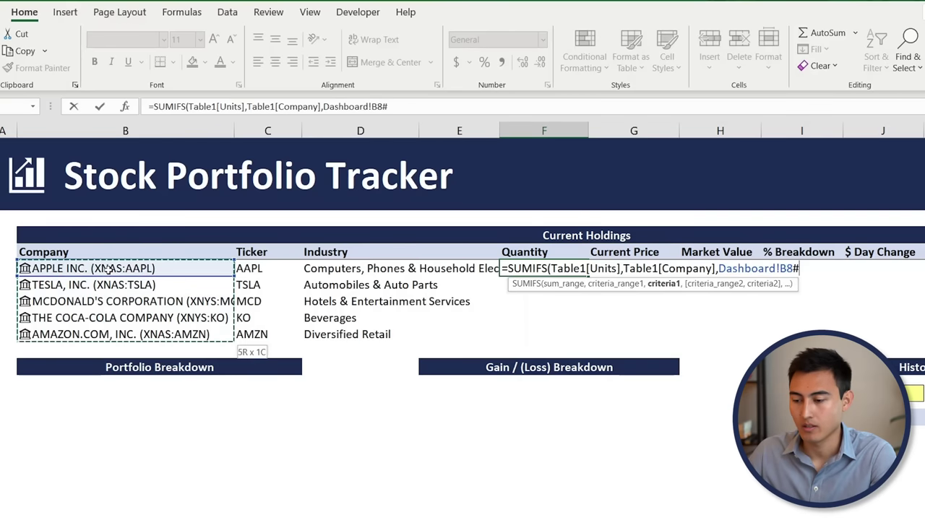
text())
key(Return)
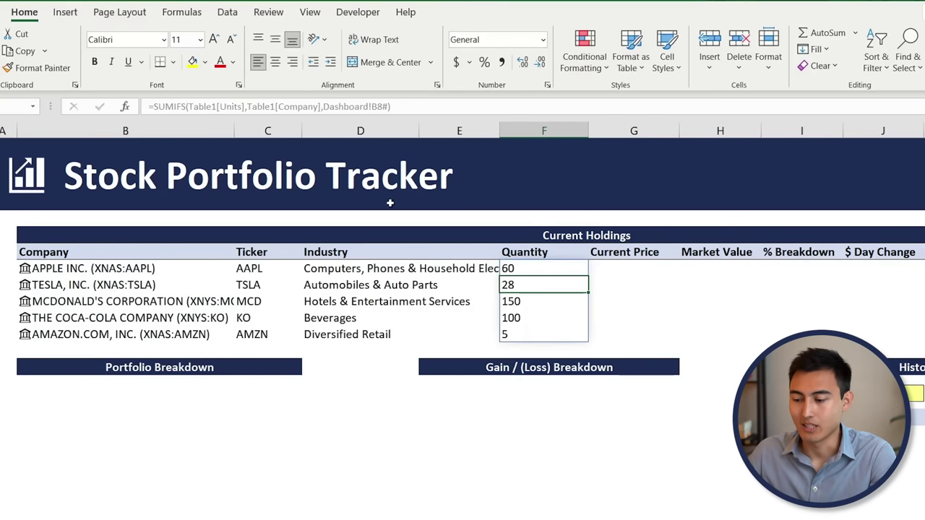
Fill the Current Price column by extracting the Price field from the spilled company list B8#.
key(Up)
key(Right)
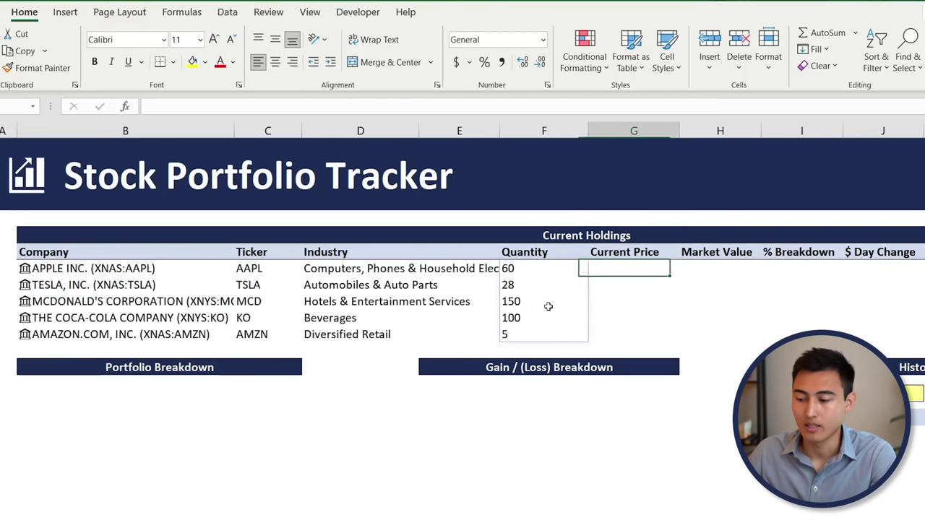
text(=)
key(Left)
key(Left)
key(Left)
key(Left)
key(Left)
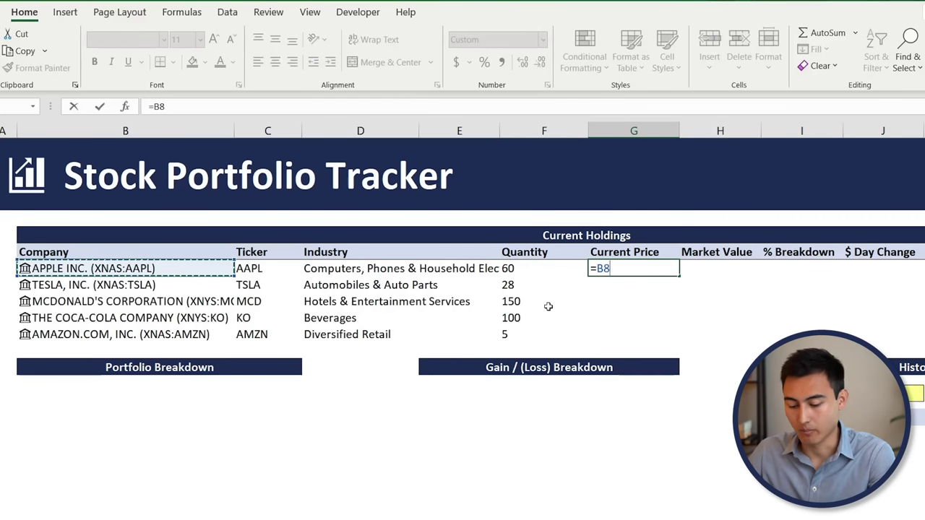
text(#)
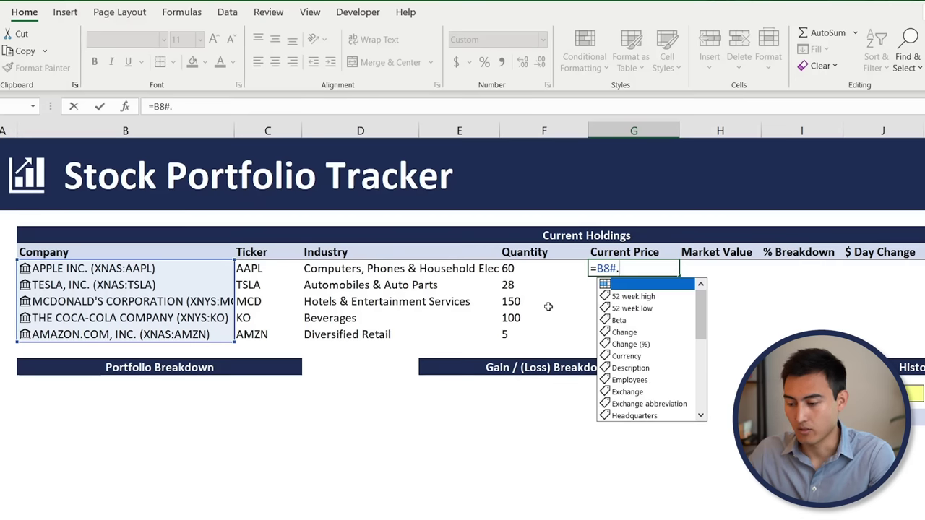
text(.pr)
key(Down)
key(Tab)
key(Tab)
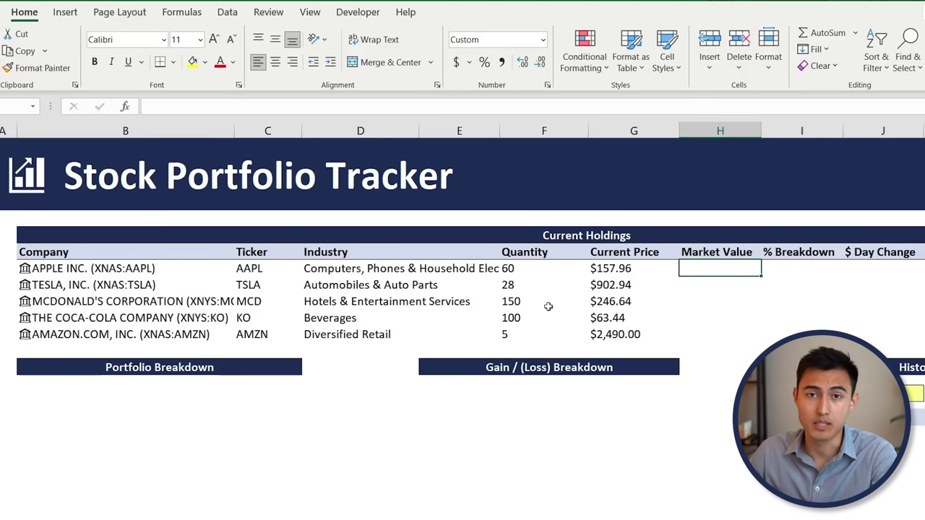
Fill the Market Value column of Current Holdings with the formula =G8#*F8#, multiplying current price by quantity.
text(=)
key(Left)
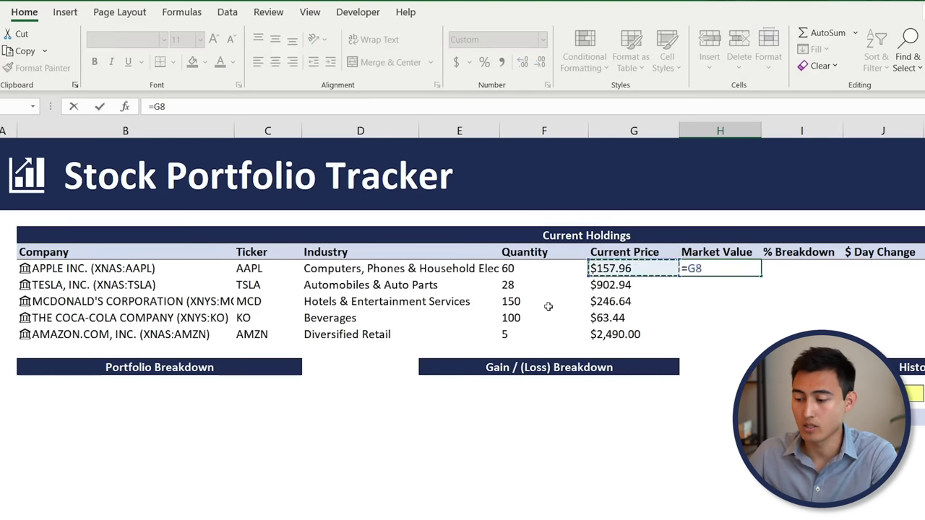
text(#)
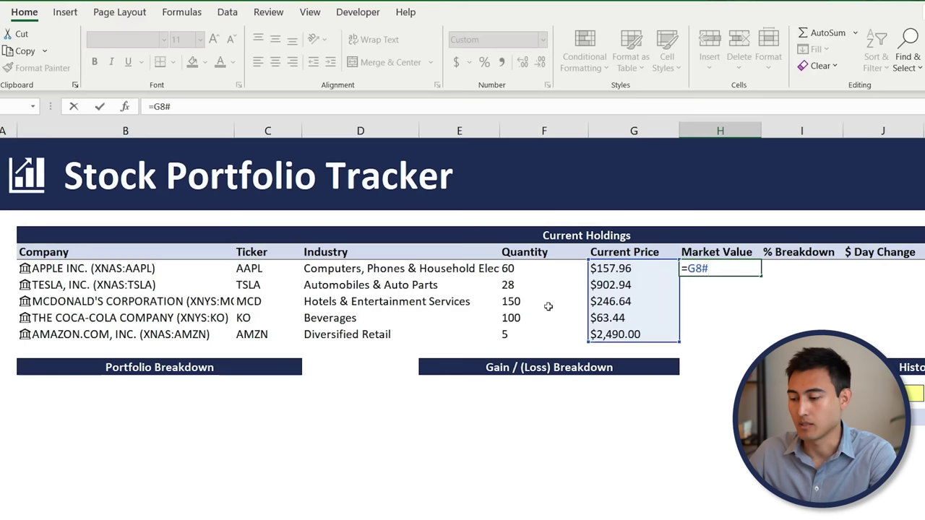
text(*)
key(Left)
key(Left)
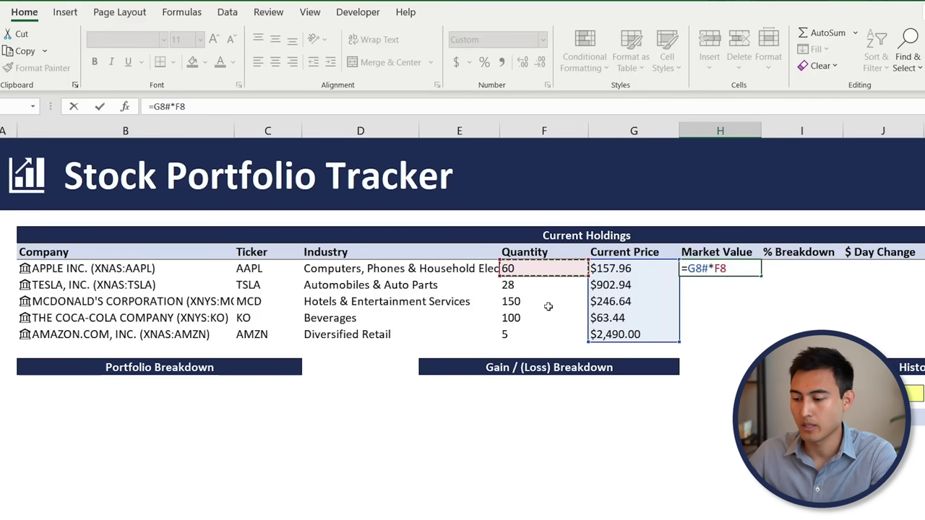
text(#)
key(Return)
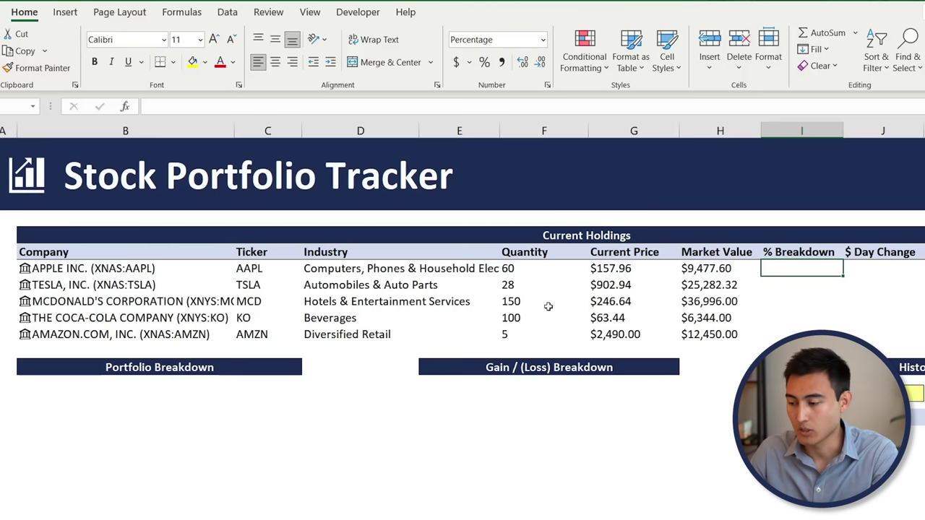
Fill the % Breakdown column with each holding's share of total market value using =H8#/SUM(H8#).
text(=)
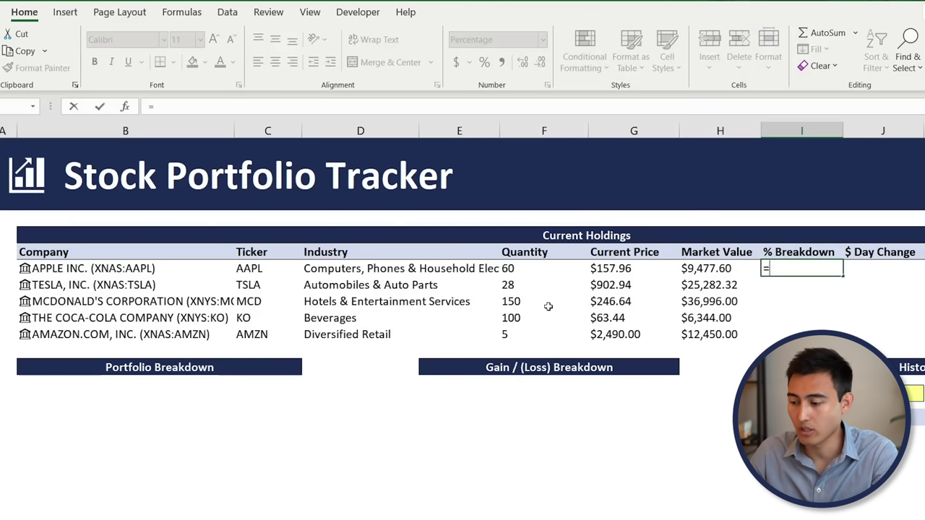
key(Left)
text(#)
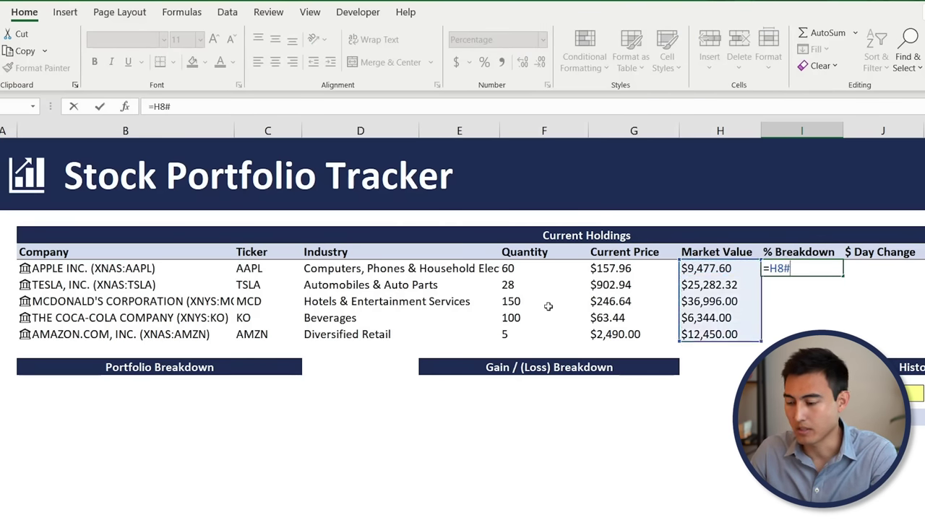
text(/sum()
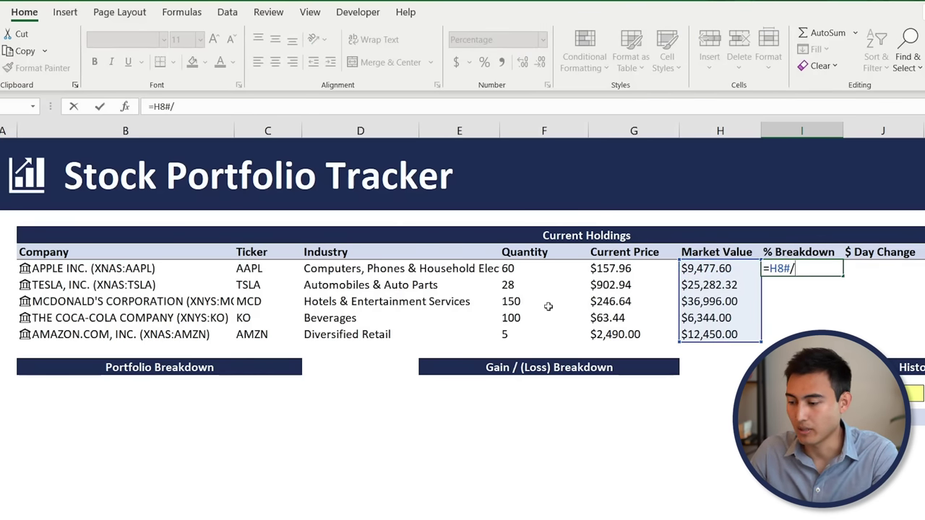
key(Left)
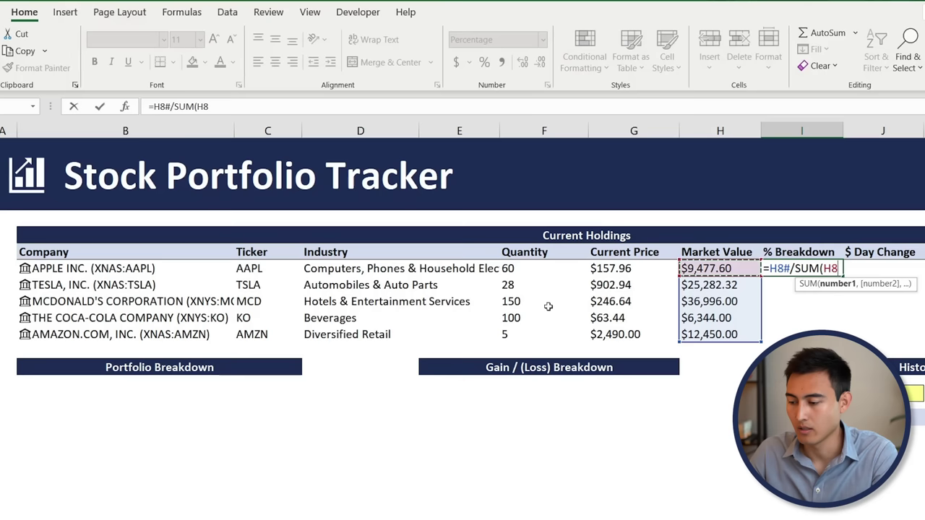
text(#))
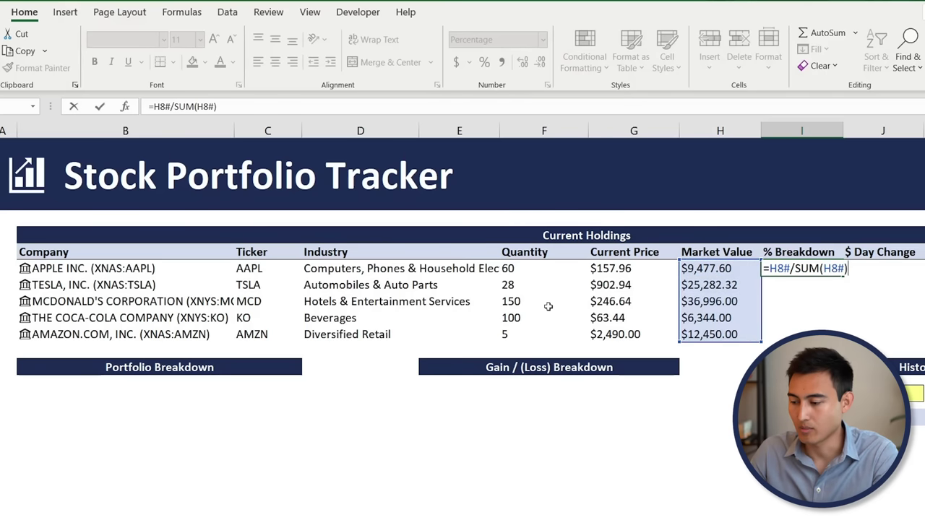
key(Return)
Begin the $ Day Change formula in J8 by subtracting B8#.[Previous close] from the spilled current prices G8#.
click(860, 272)
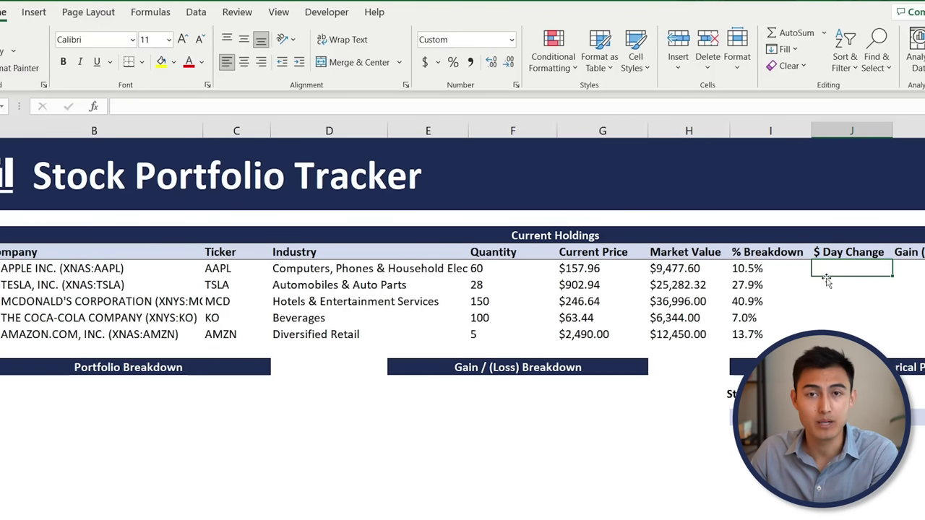
text(=)
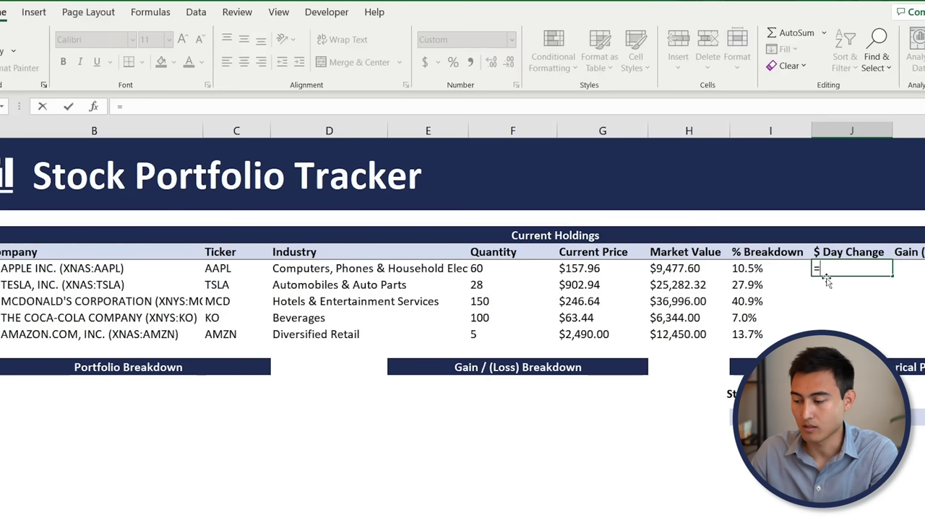
key(Left)
key(Left)
key(Left)
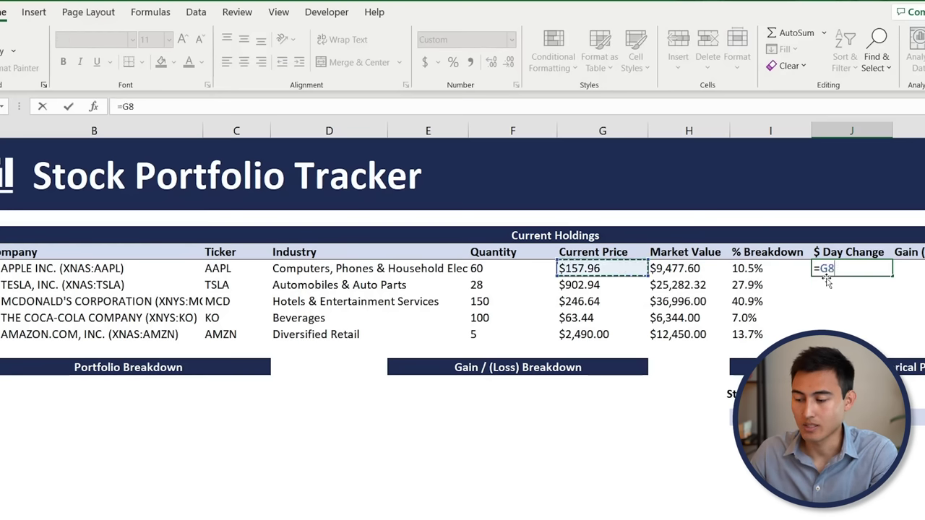
text(#)
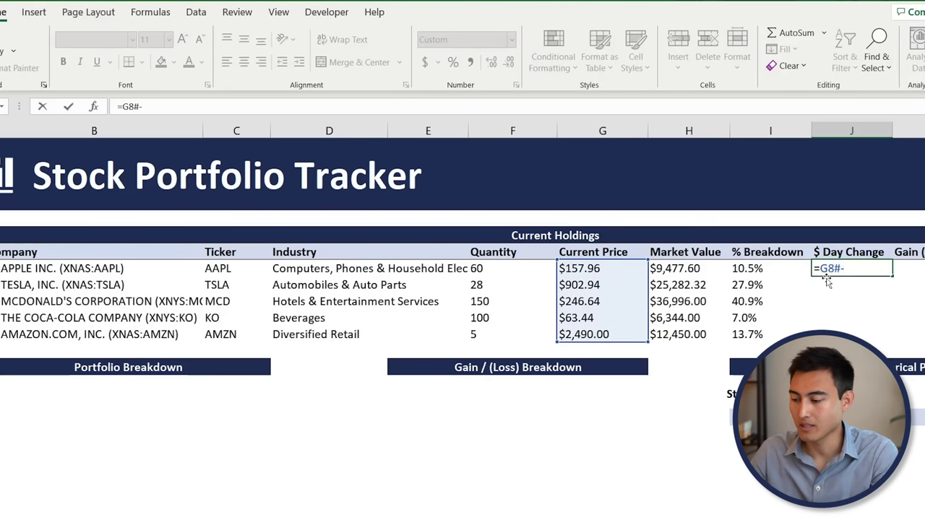
text(-)
key(Left)
key(Left)
key(Left)
key(Left)
key(Left)
key(Left)
key(Left)
key(Left)
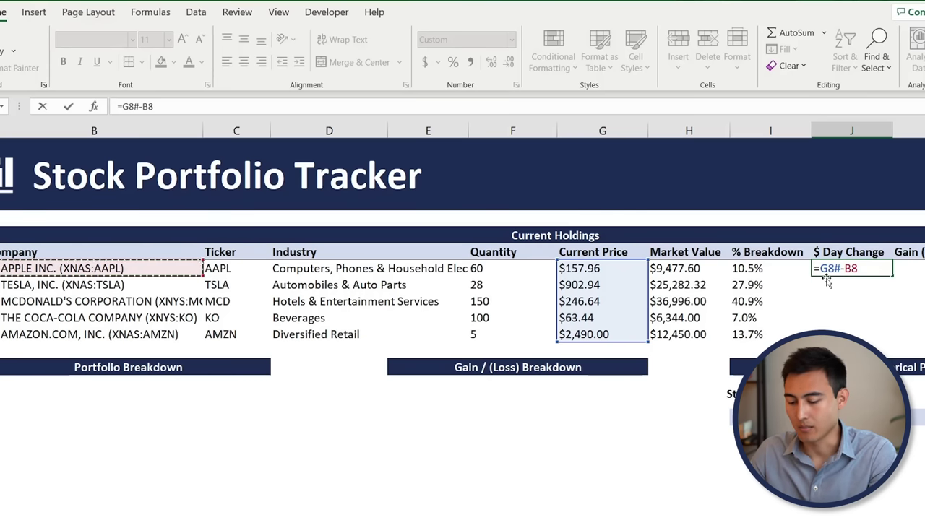
text(#.pre)
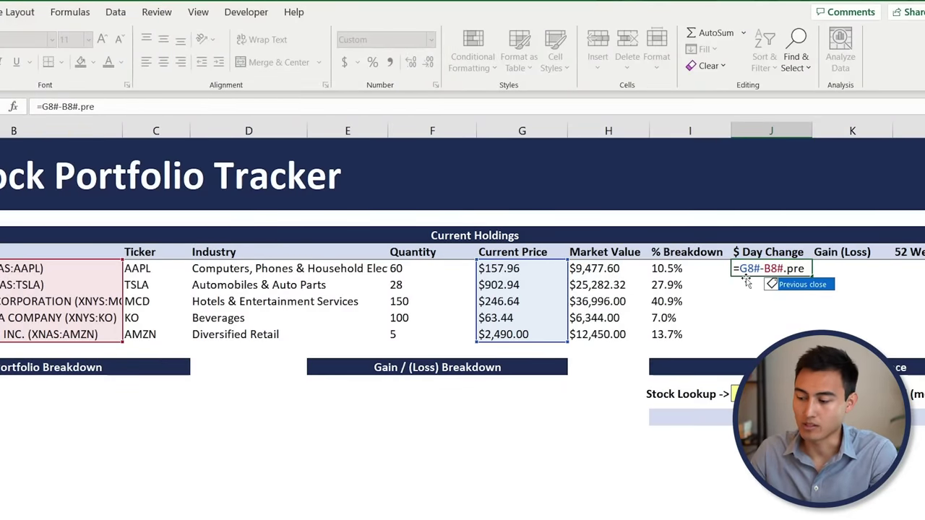
key(Tab)
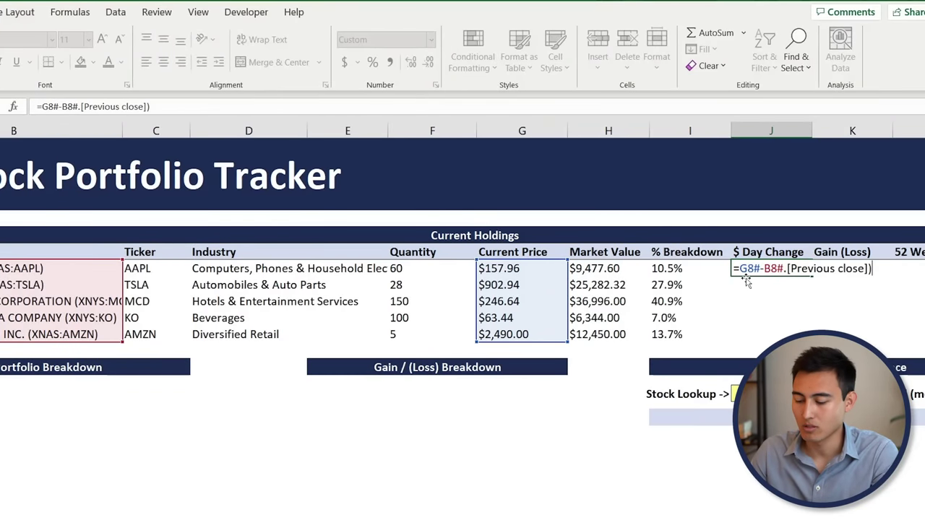
Enclose the price difference in parentheses, multiply it by the quantities F8#, and enter the $ Day Change formula.
text()*)
key(Left)
key(Left)
key(Left)
key(Left)
text(#)
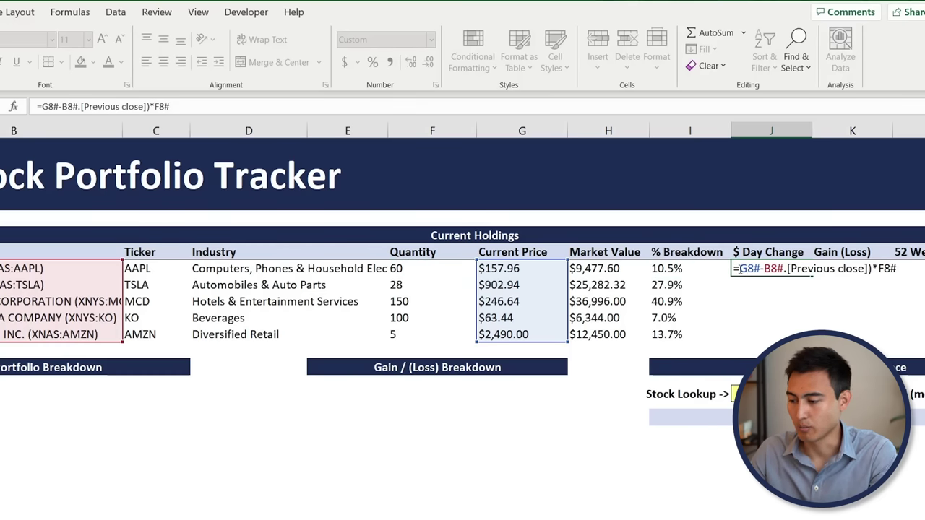
click(738, 268)
text(()
key(Return)
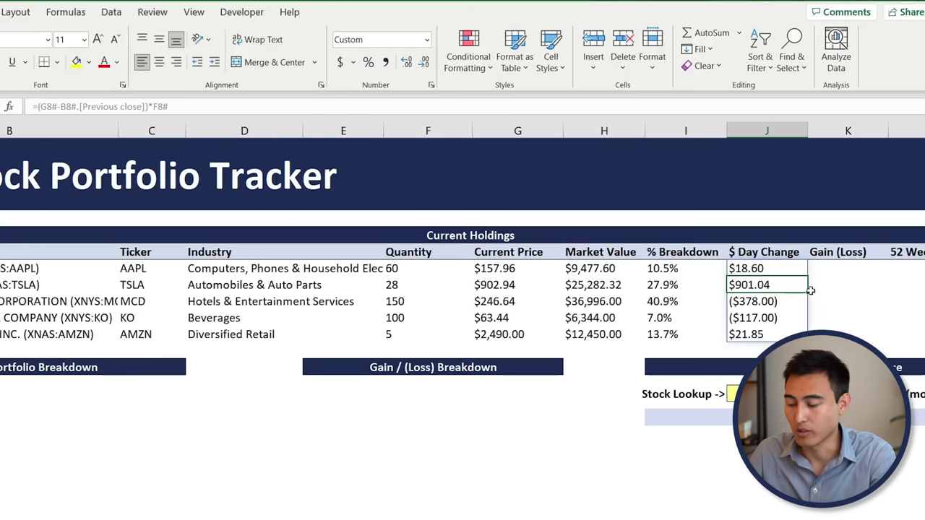
Begin the Gain (Loss) formula in K8 as H8# minus a SUMIFS with Table1[Total Transaction Amount] as the sum range.
key(Right)
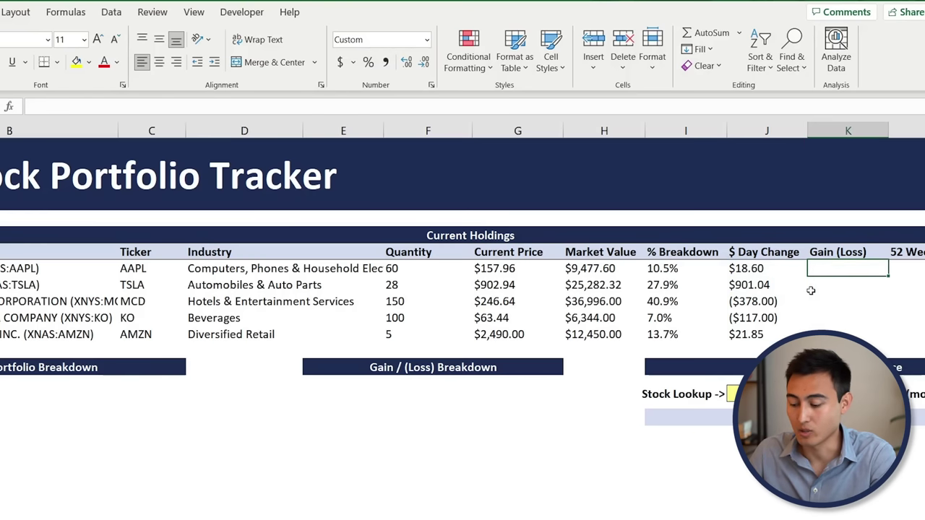
text(=)
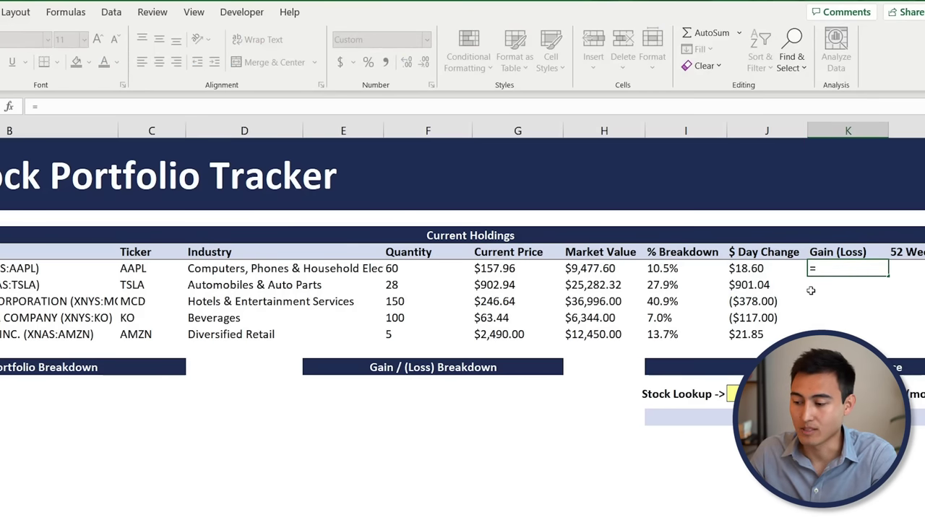
click(591, 273)
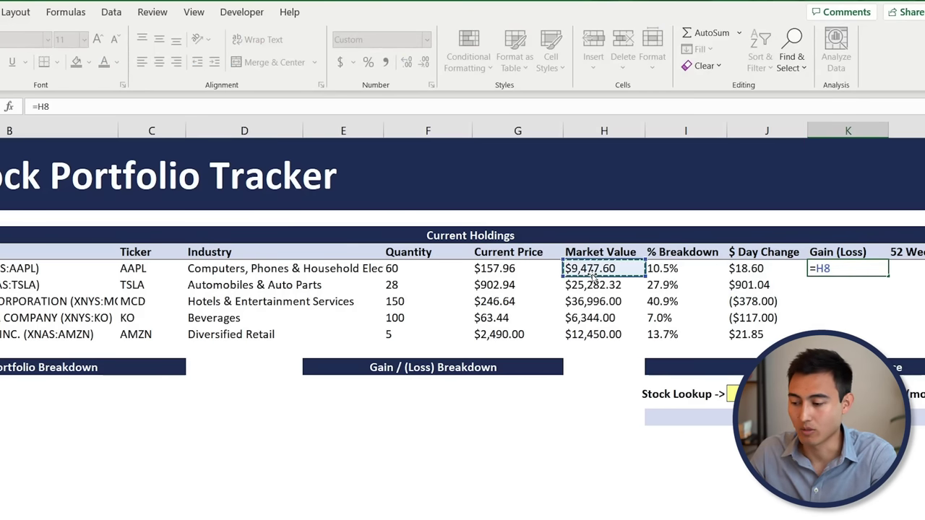
text(#)
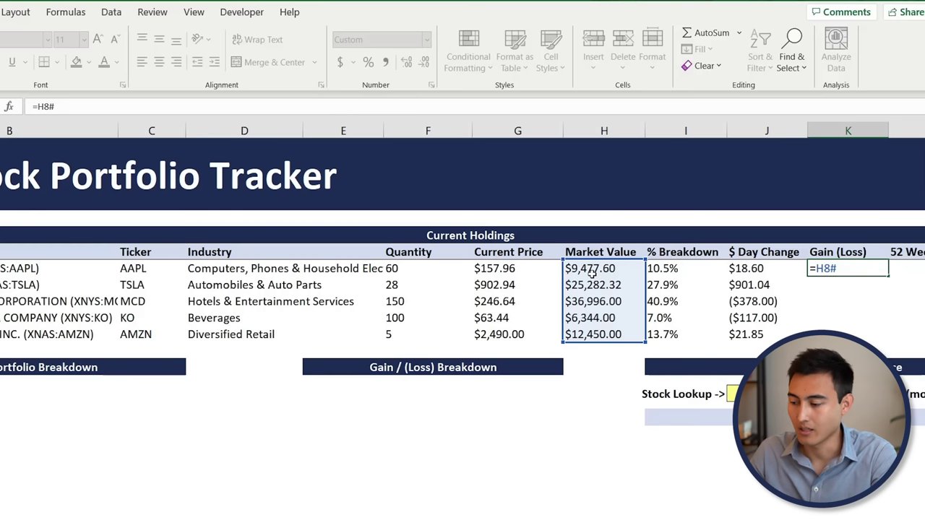
text(-sumi)
text(fs)
key(Tab)
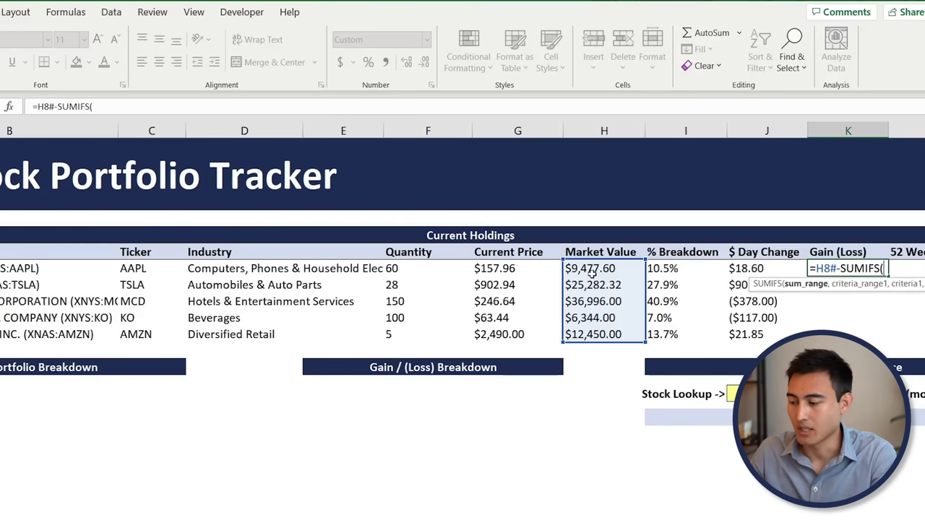
key(ctrl+Page_Down)
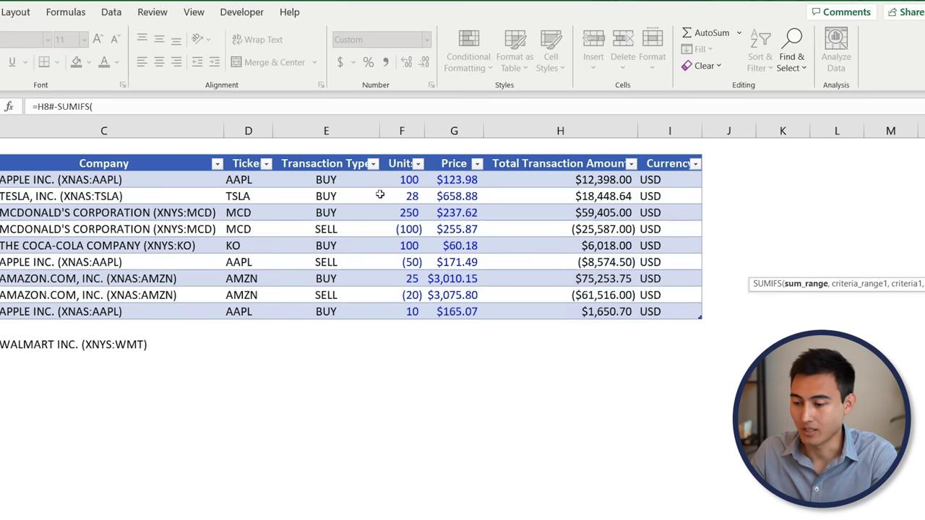
key(Up)
key(Down)
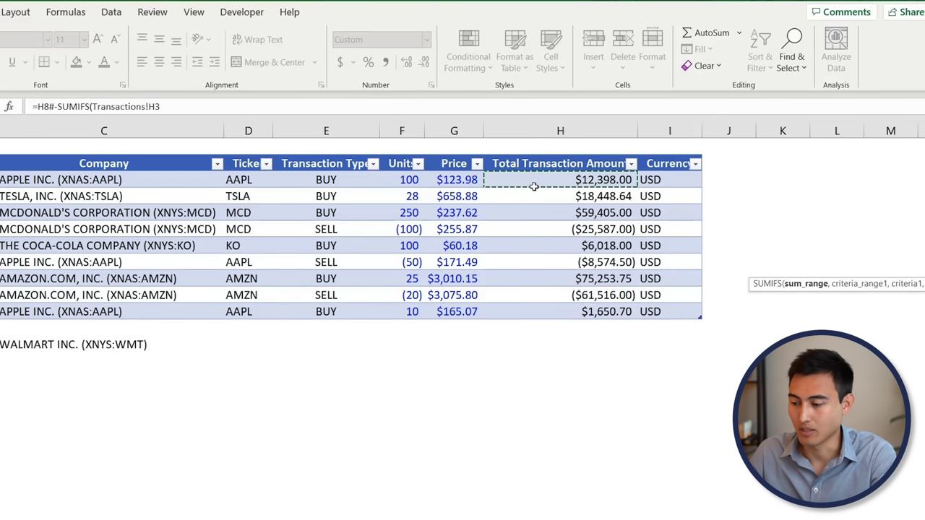
key(ctrl+shift+Down)
text(,)
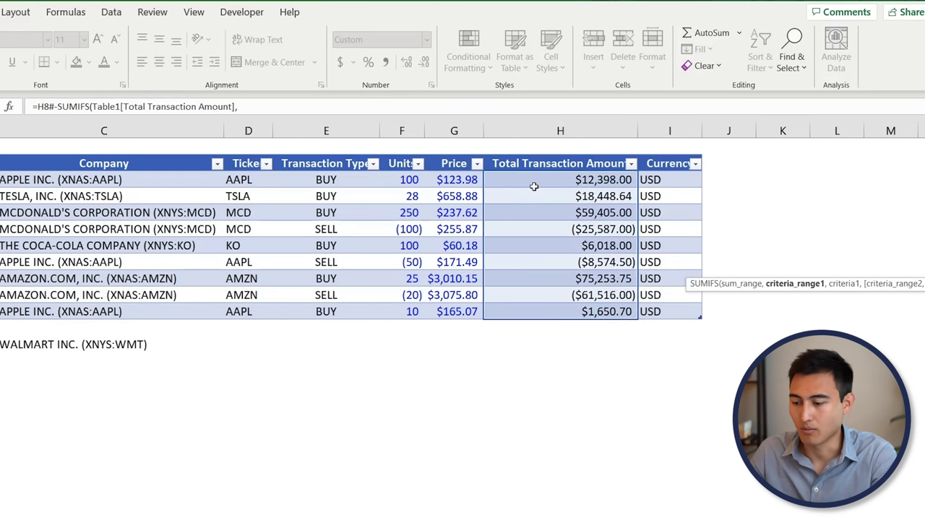
Use Table1[Company] as the SUMIFS criteria range and Dashboard!B8# as the criteria, and enter the Gain (Loss) formula.
click(118, 186)
key(ctrl+shift+Down)
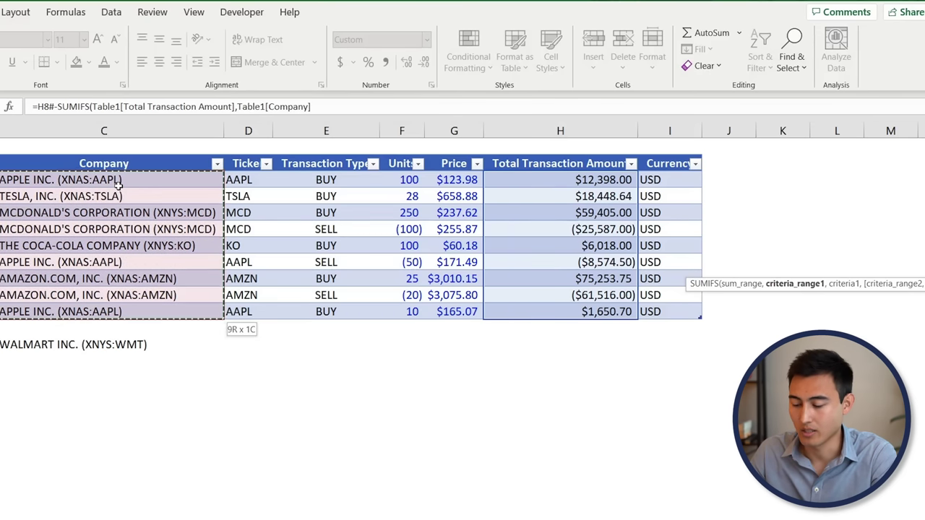
key(ctrl+Page_Up)
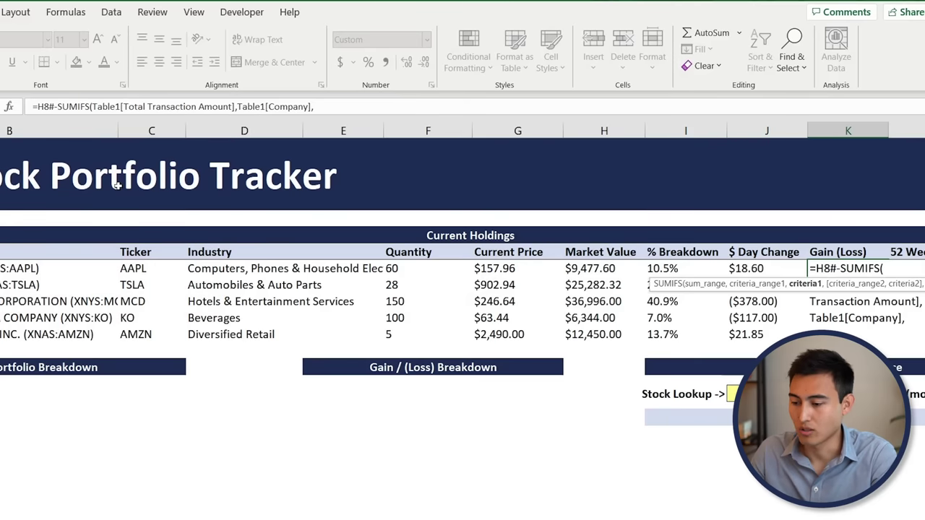
click(36, 268)
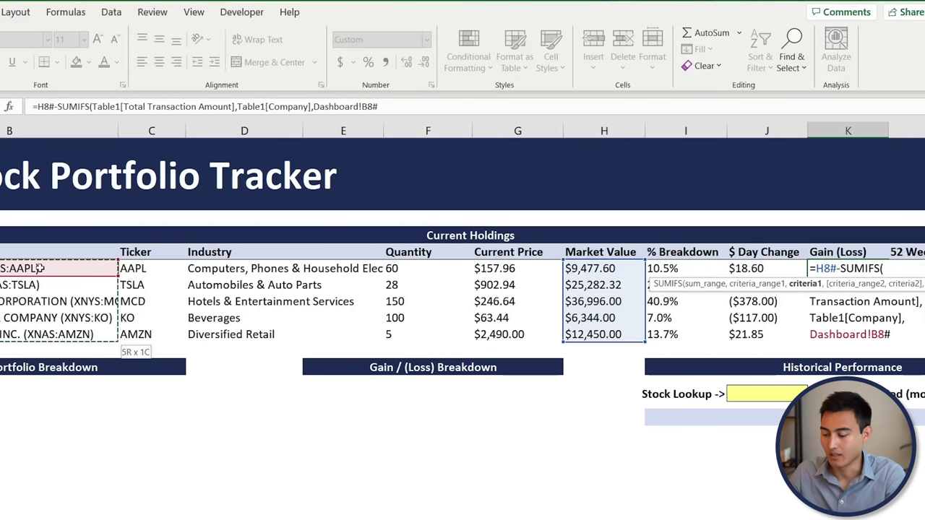
text())
key(Return)
Fill the 52 Week High column by extracting the 52 week high field from the spilled company list B8#.
key(Up)
key(Right)
key(Right)
key(Right)
key(Left)
key(Left)
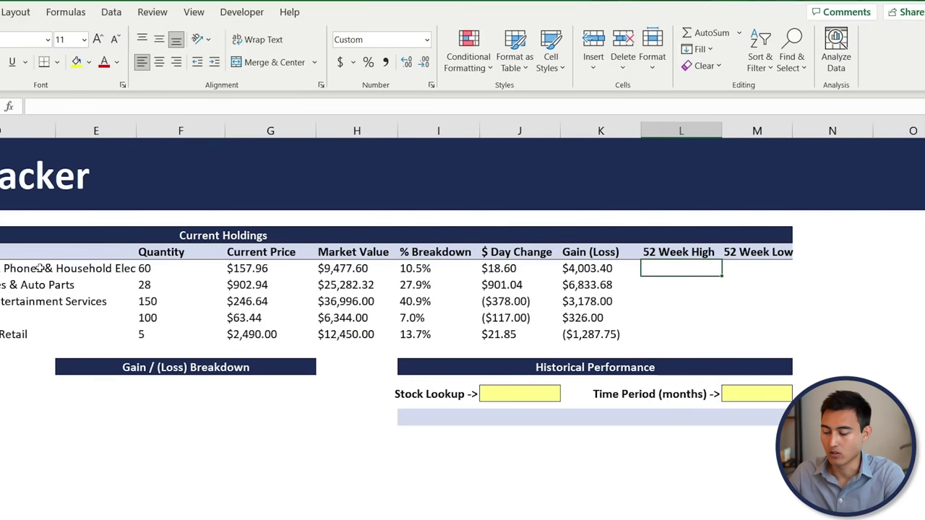
text(=)
key(Left)
key(Left)
key(Left)
key(Left)
key(Left)
key(Left)
key(Left)
key(Left)
key(Left)
key(Left)
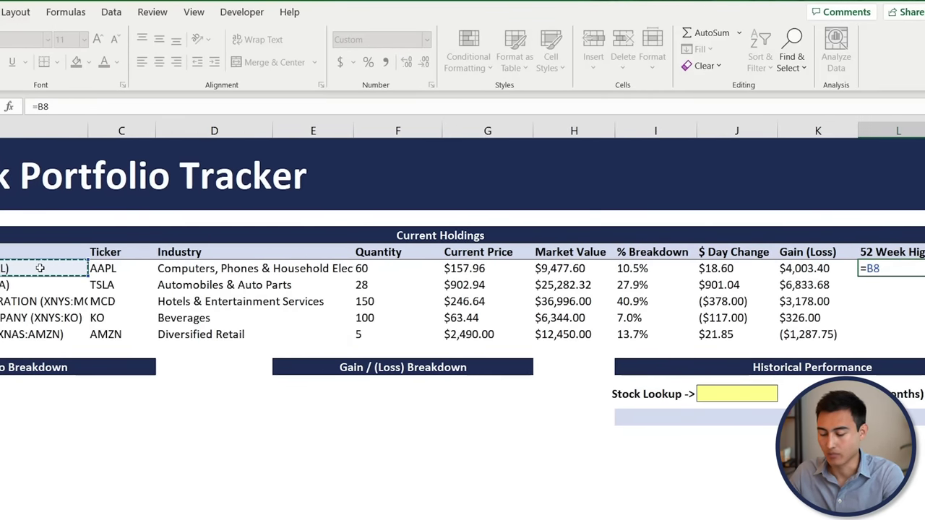
text(#.)
key(Tab)
key(Return)
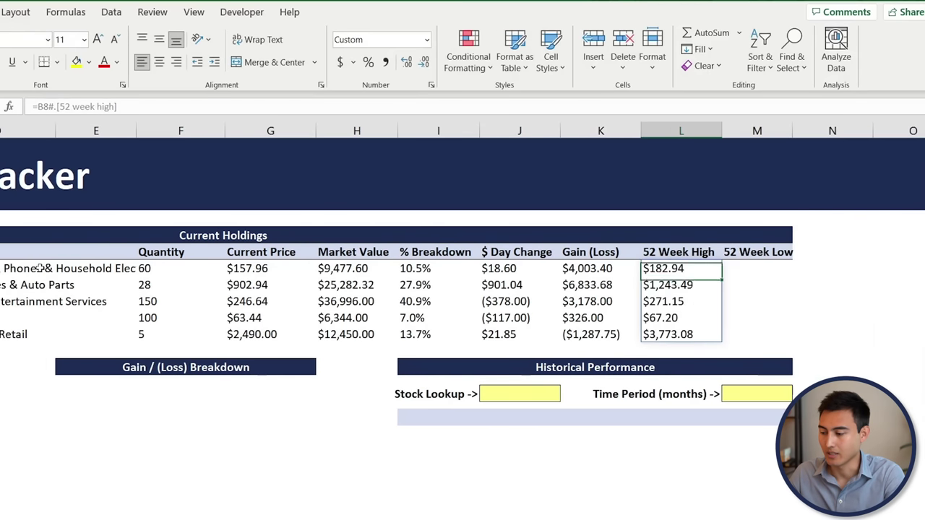
Fill the 52 Week Low column with the formula =B8#.[52 week low].
key(Right)
text(=)
key(Left)
key(Left)
key(Left)
key(Left)
key(Left)
key(Left)
key(Left)
key(Left)
key(Left)
key(Left)
key(Left)
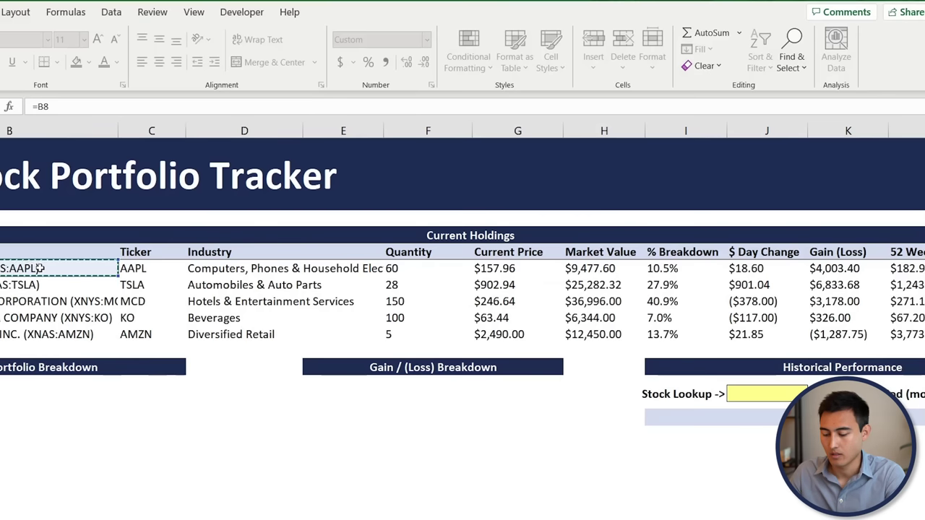
text(#.)
key(Down)
key(Down)
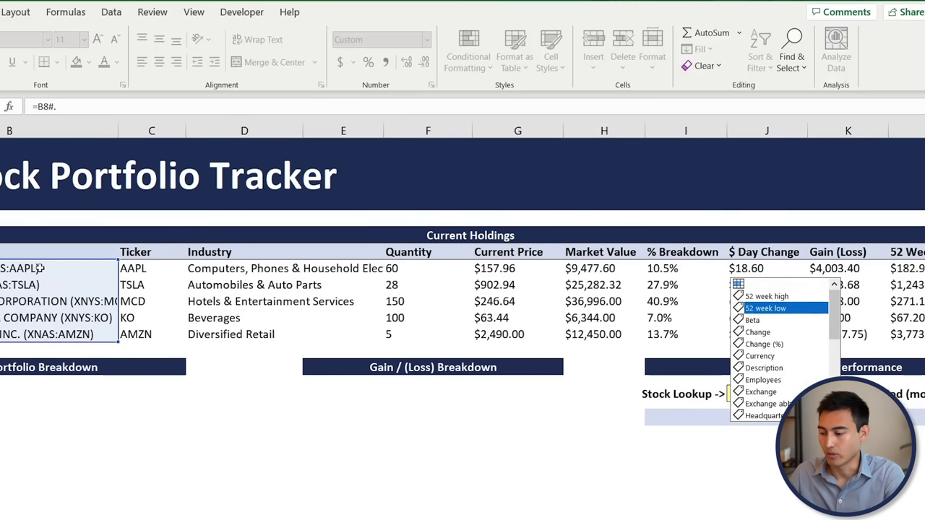
key(Tab)
key(Return)
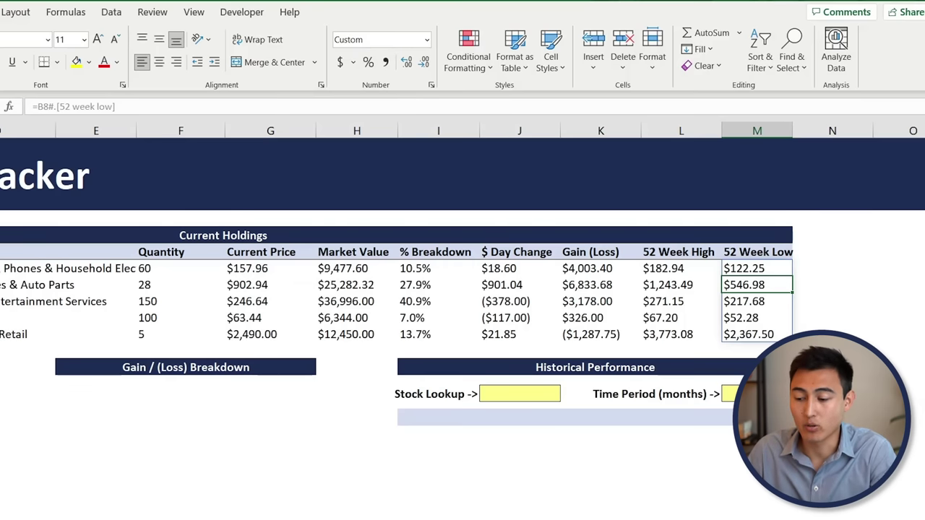
Calculate Portfolio Value in the tracker's header by summing the entire Market Value column of Current Holdings with SUM.
scroll(44, 284, left, 3)
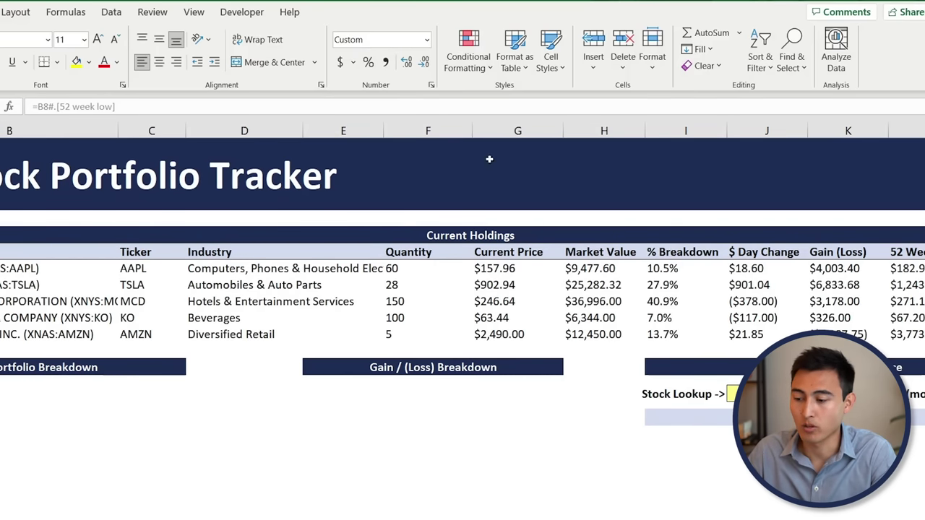
click(463, 182)
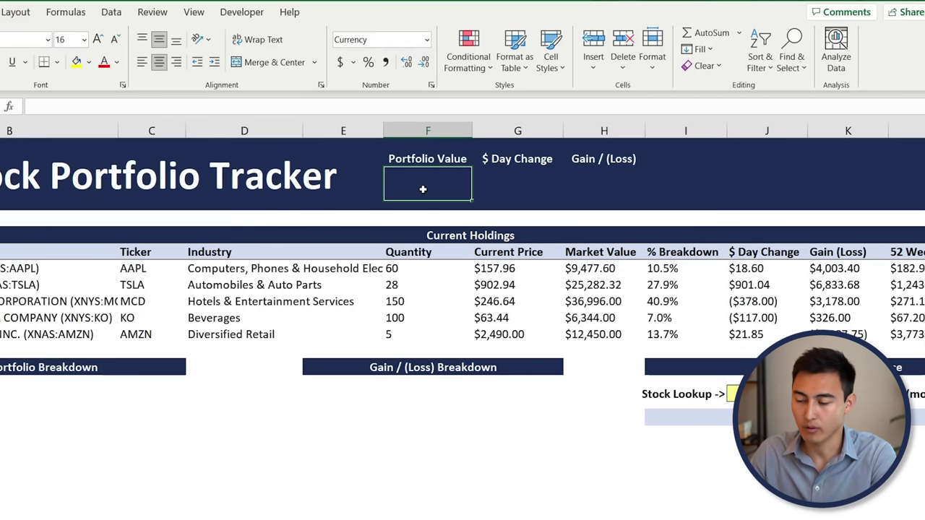
text(=SUM()
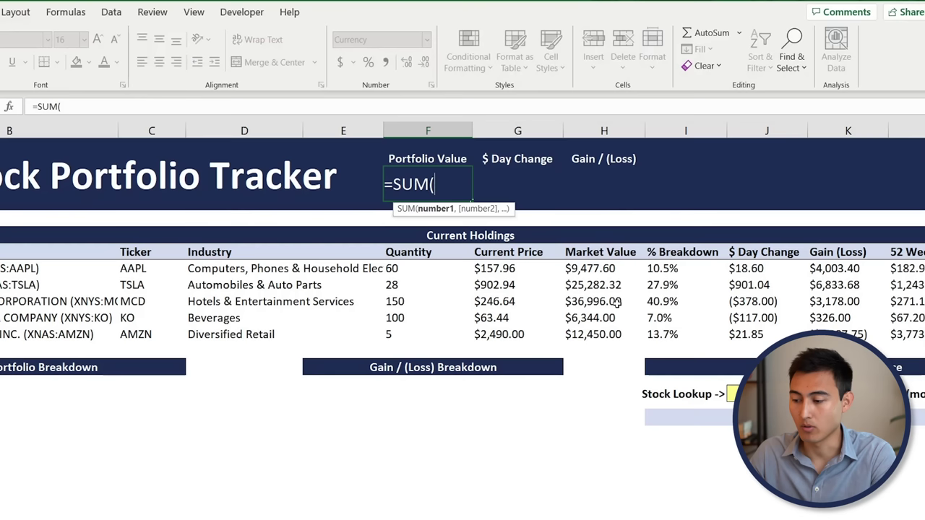
click(596, 267)
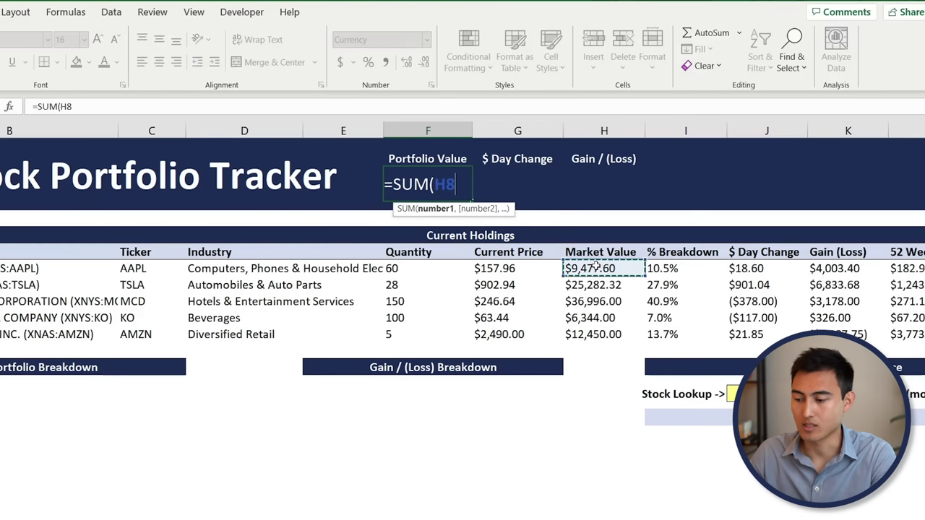
key(ctrl+shift+Down)
key(Return)
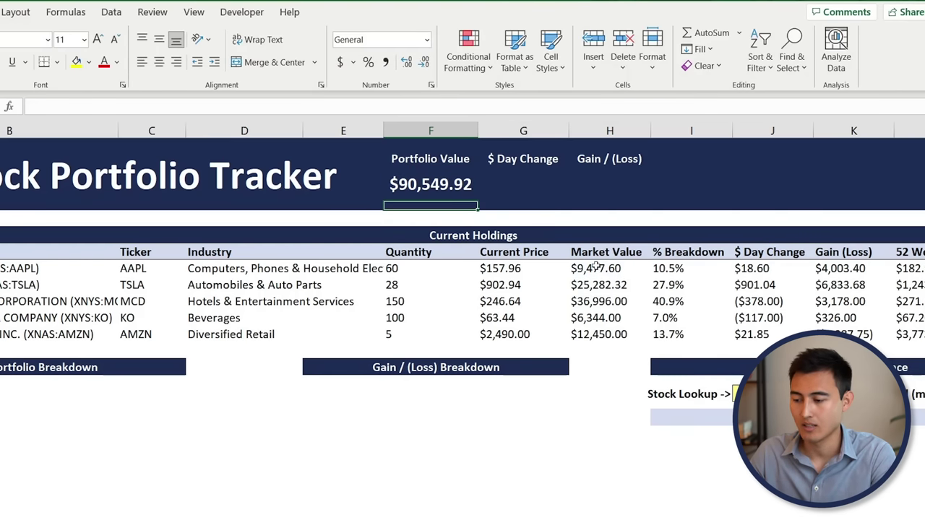
Calculate the header's $ Day Change total in G3 by summing the whole $ Day Change column with SUM.
key(Up)
key(Right)
text(=su)
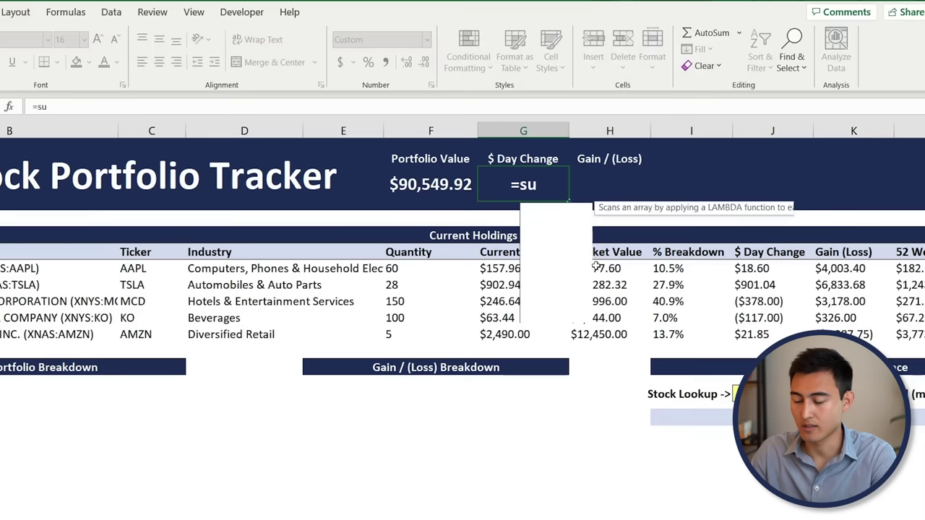
key(Tab)
drag(778, 268, 777, 335)
key(Tab)
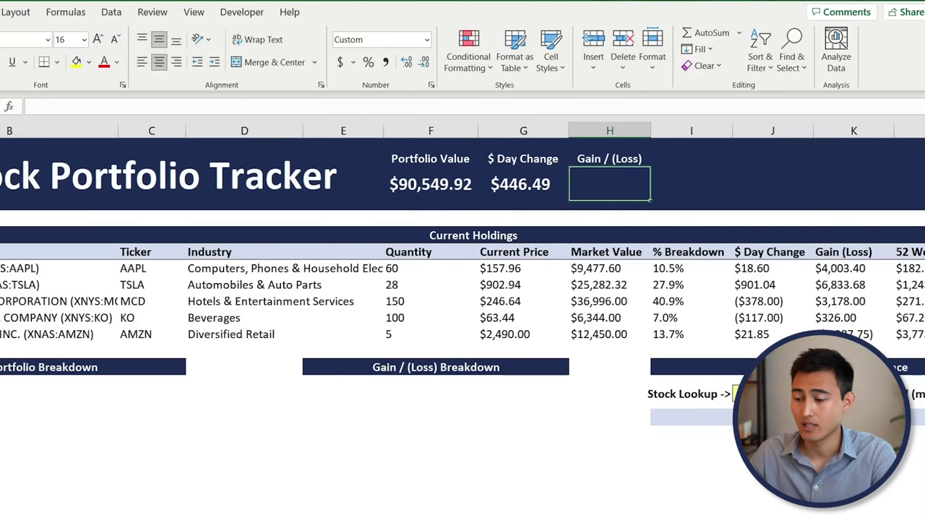
Copy the $ Day Change total formula to the header's Gain / (Loss) cell and autofit that column's width.
key(Left)
key(ctrl+c)
key(Right)
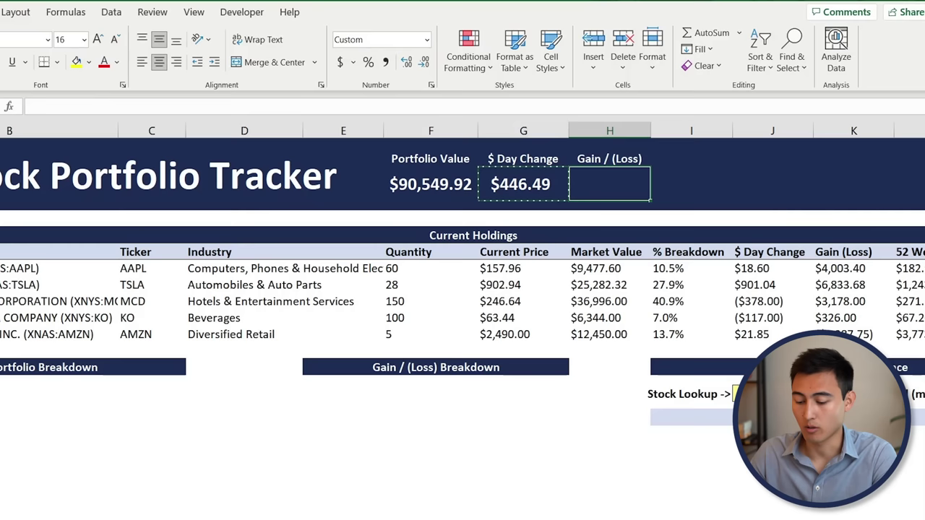
key(ctrl+v)
key(alt+h)
key(o)
key(i)
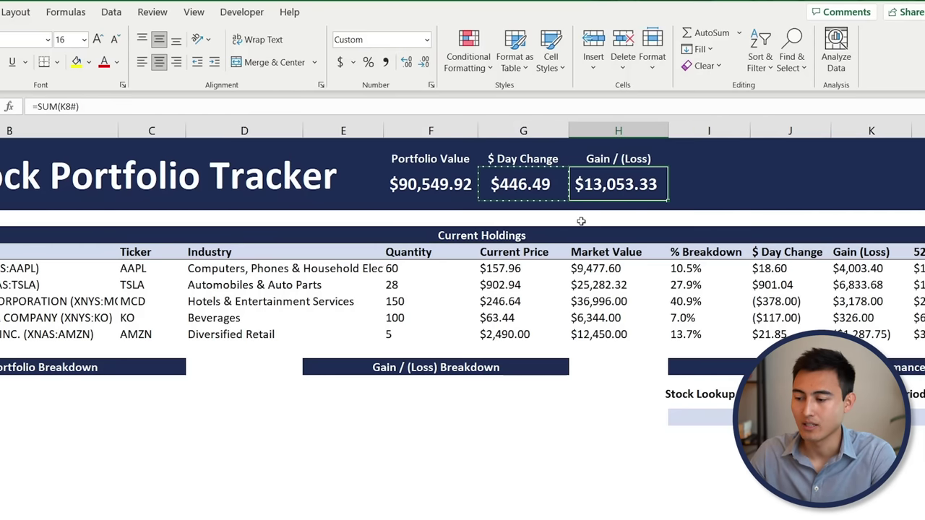
key(Left)
key(shift+Left)
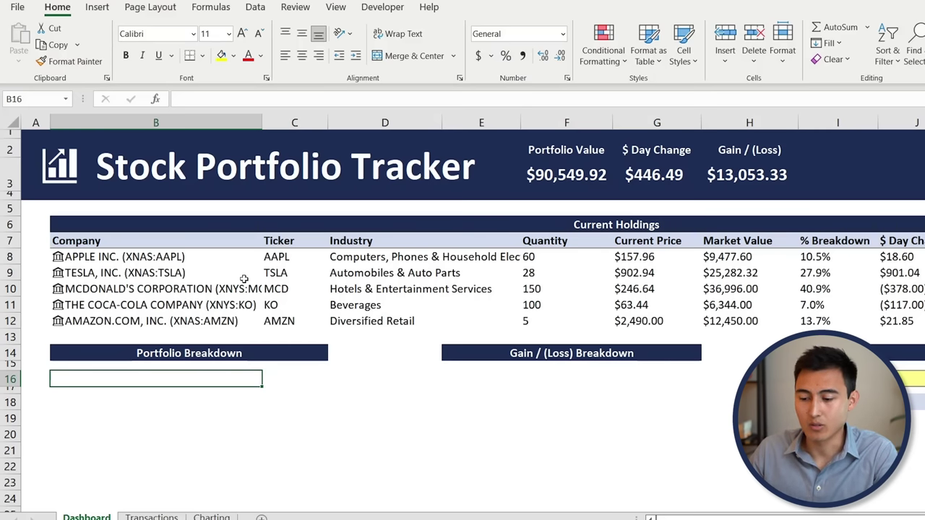
Insert the recommended pie chart using the Ticker and % Breakdown values of all current holdings.
click(282, 256)
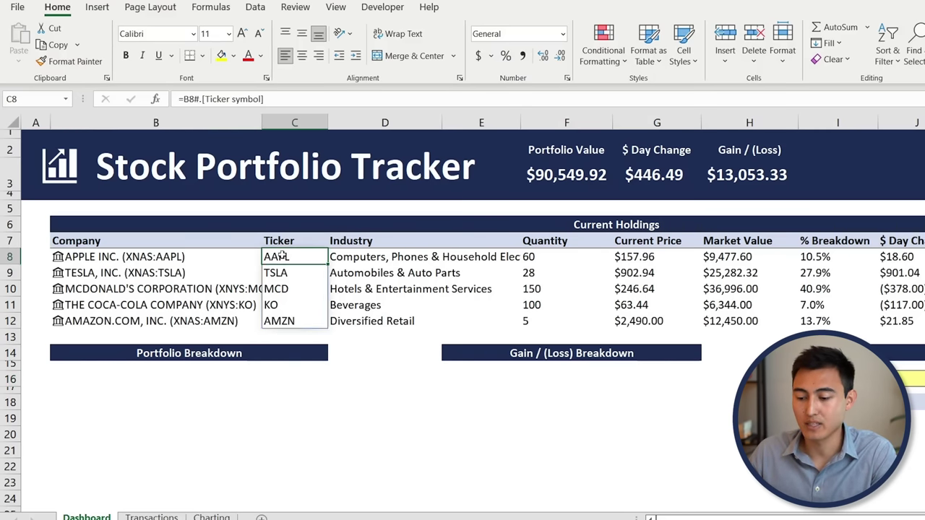
key(ctrl+shift+Down)
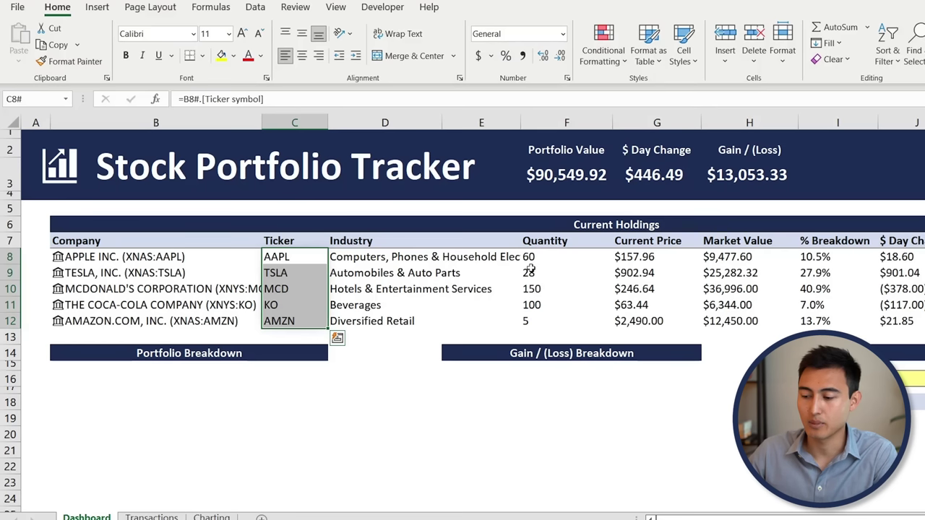
drag(841, 256, 840, 323)
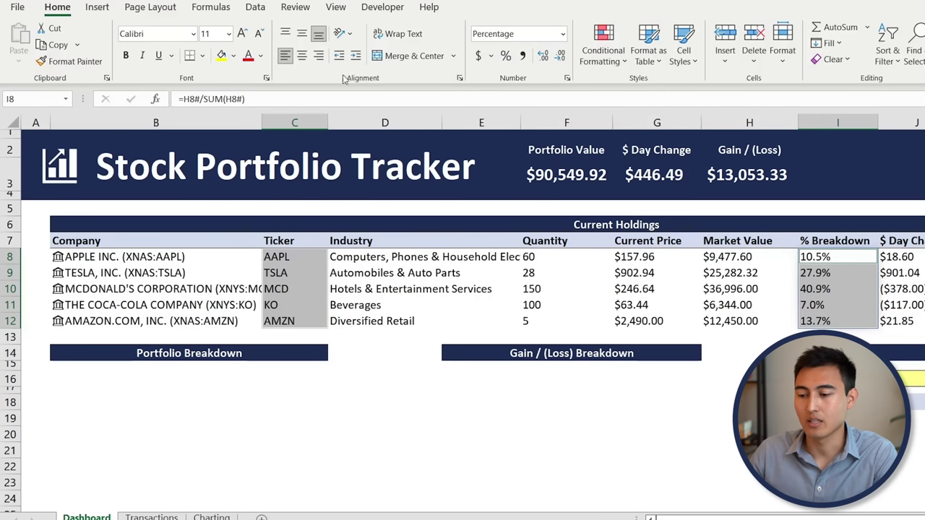
click(95, 7)
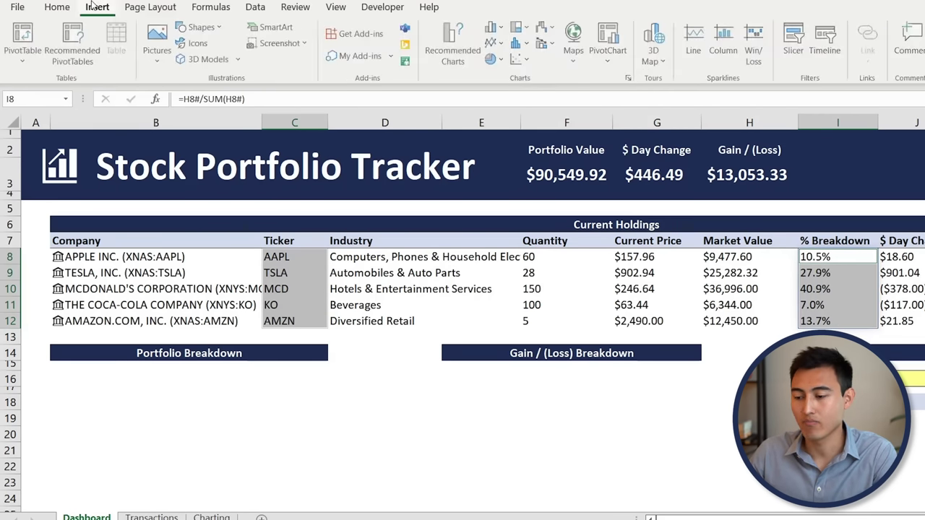
click(466, 45)
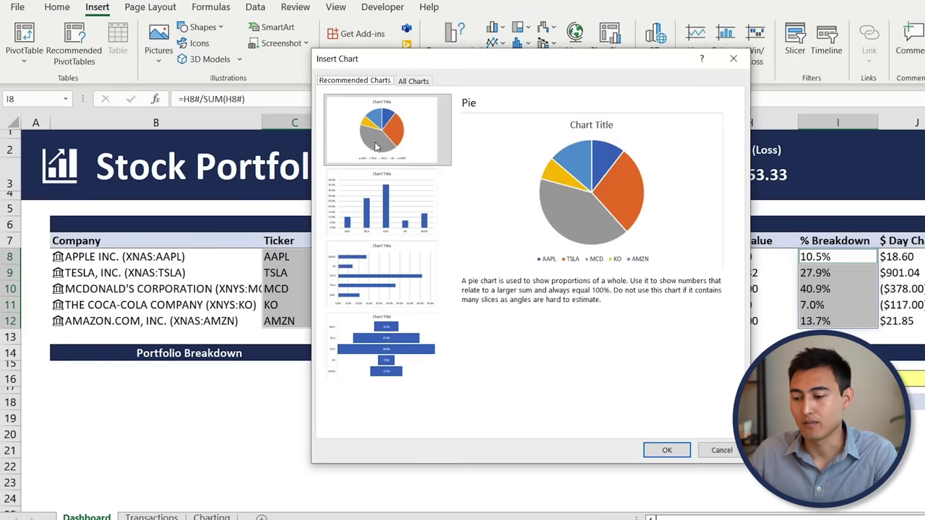
click(666, 449)
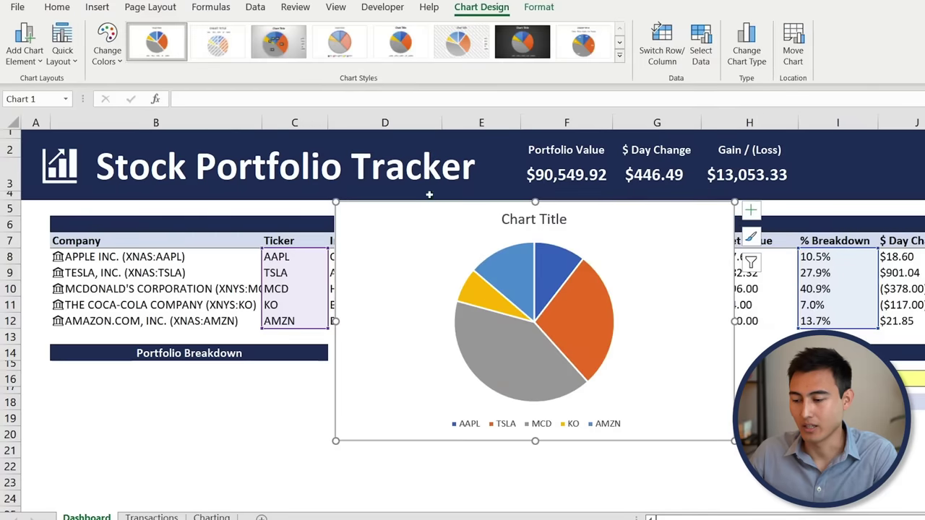
Remove the pie chart's title and fit the chart under the Portfolio Breakdown header with bold percentage labels.
click(511, 221)
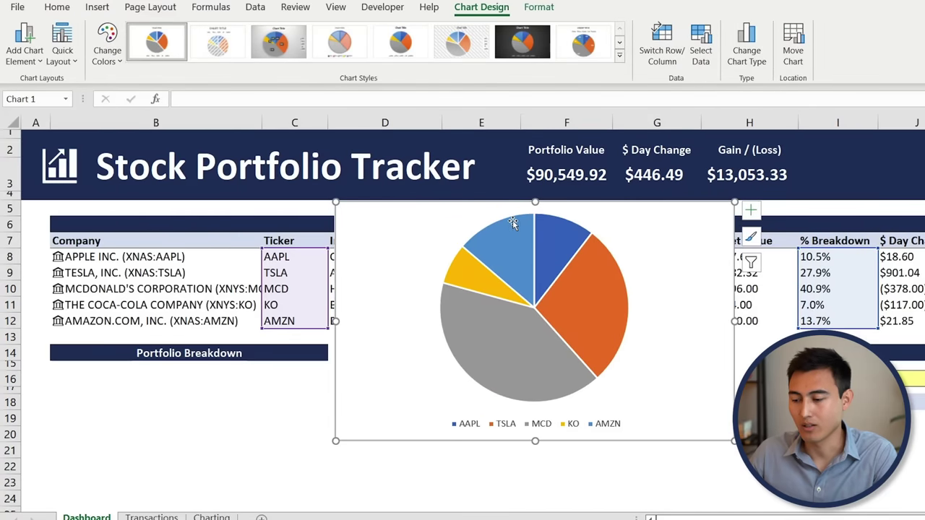
drag(409, 214, 122, 380)
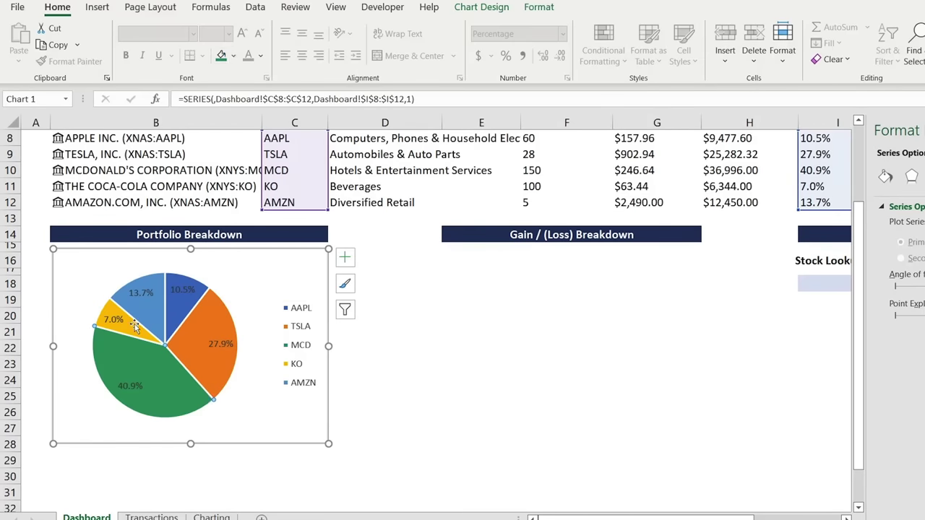
click(141, 292)
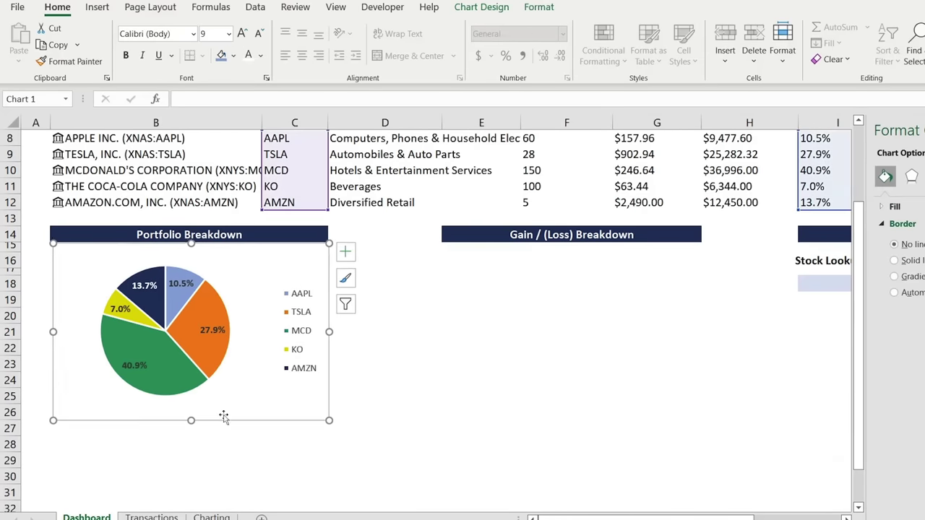
key(Escape)
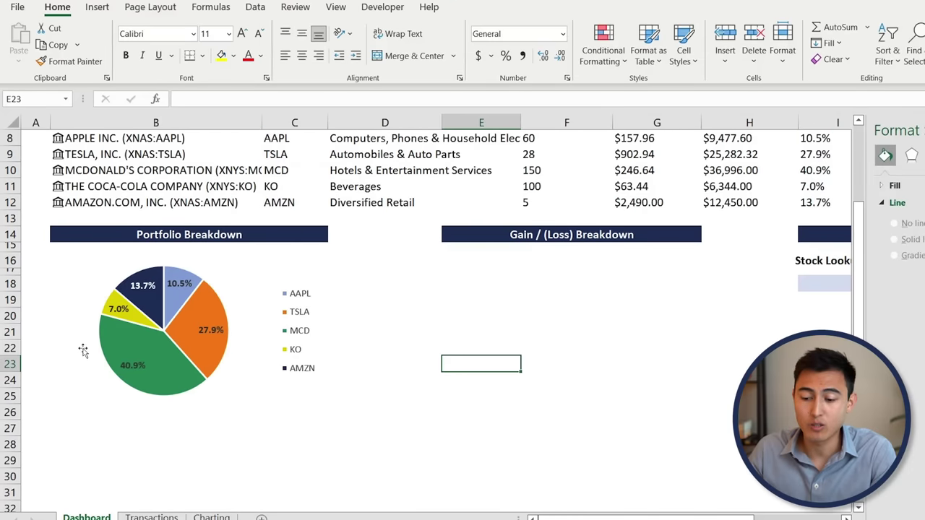
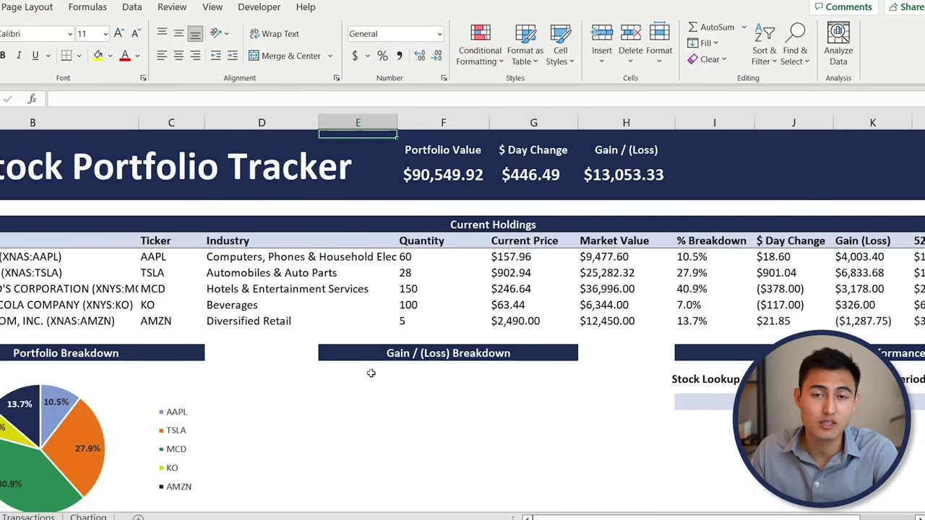
Insert the recommended clustered column chart using the Ticker and Gain (Loss) values of all current holdings.
click(372, 375)
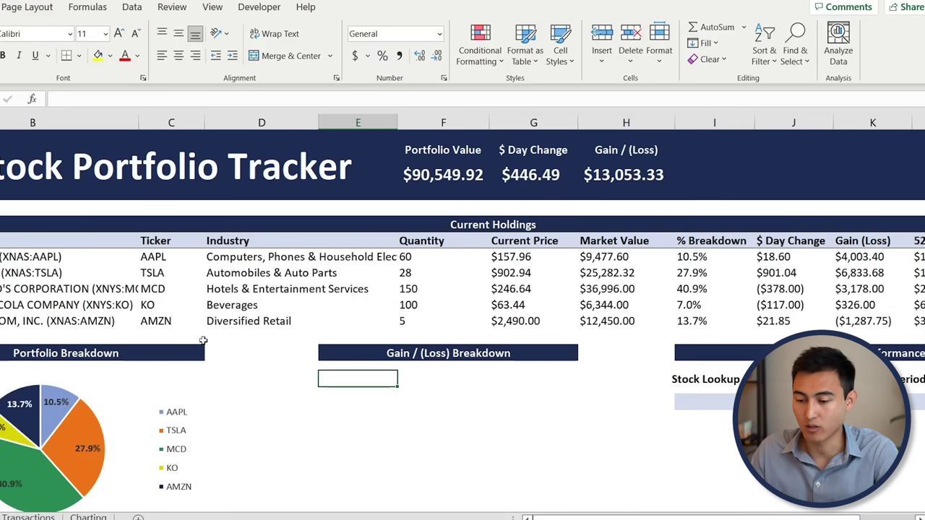
click(159, 256)
key(ctrl+shift+Down)
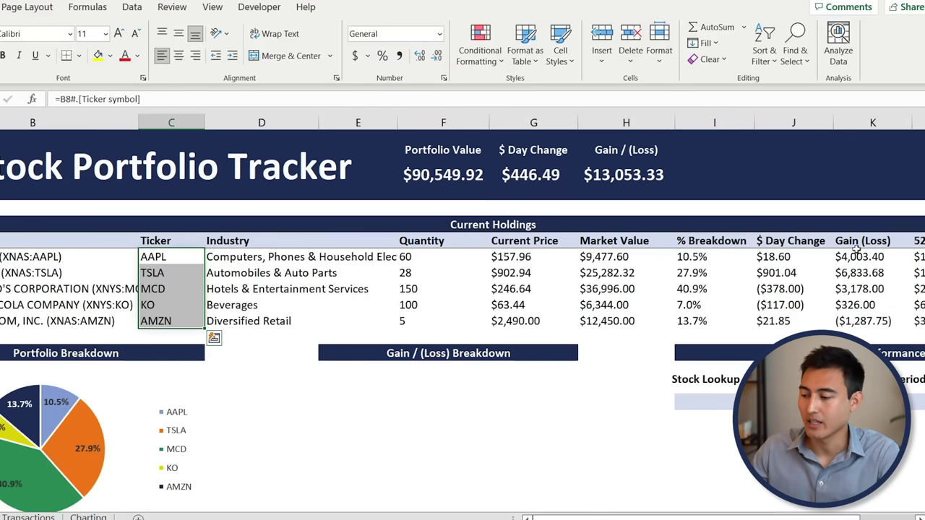
drag(856, 256, 865, 319)
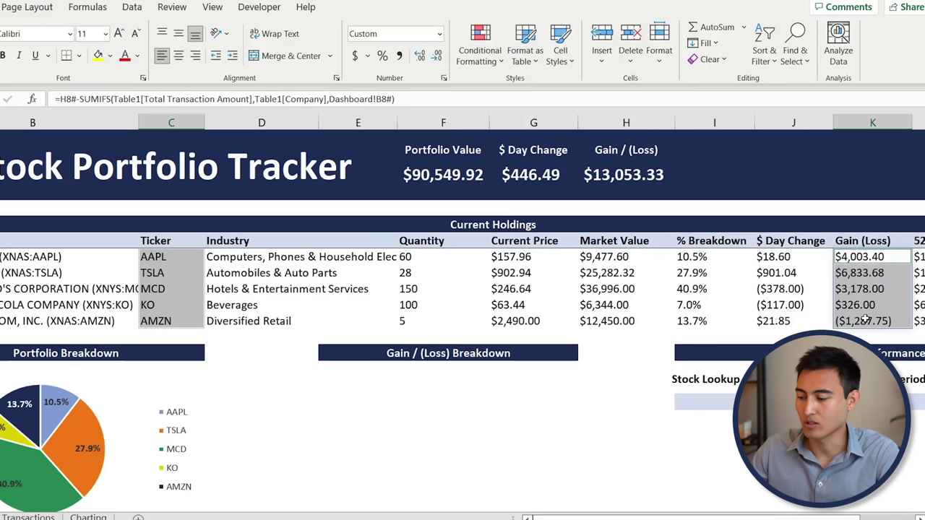
click(2, 7)
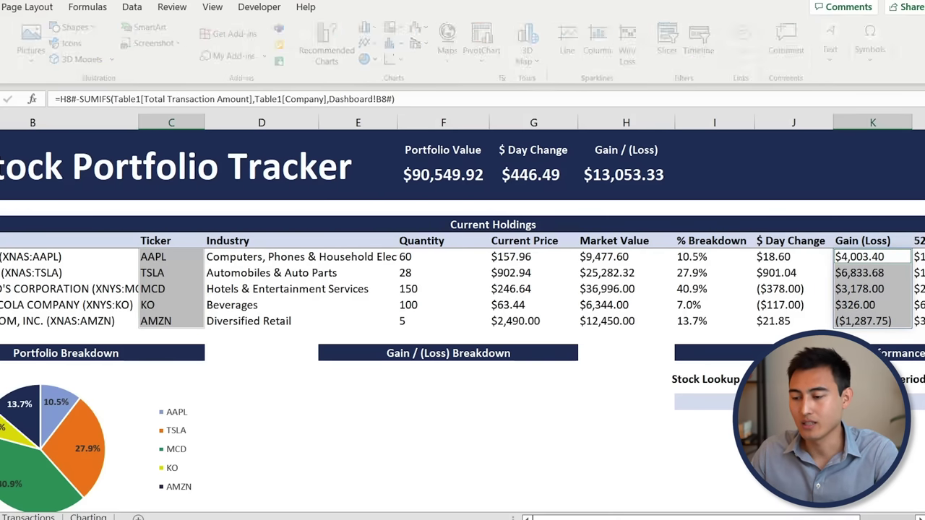
click(338, 36)
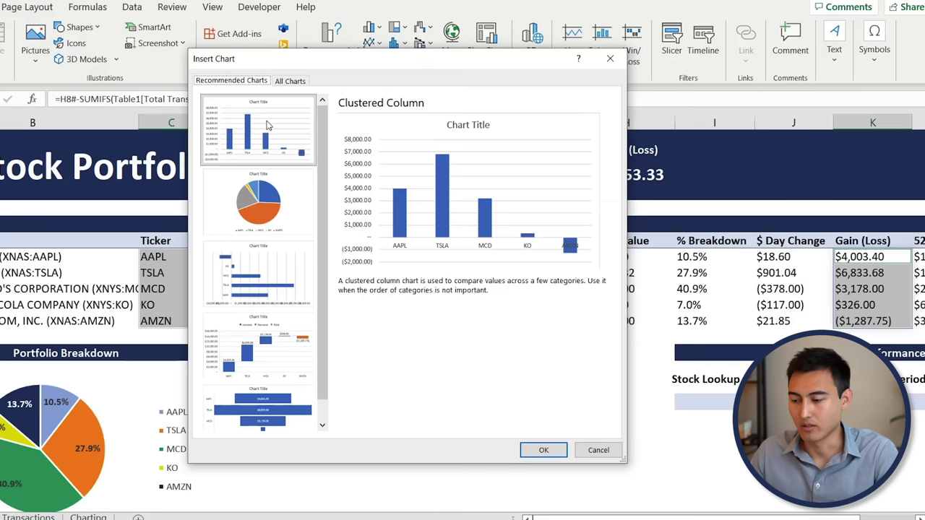
click(559, 451)
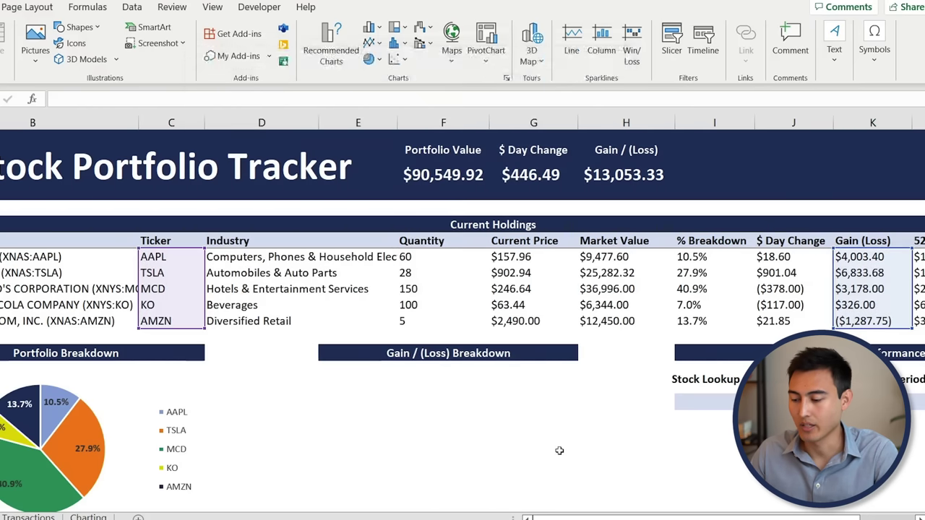
Place the clustered column chart directly under the Gain / (Loss) Breakdown header.
drag(295, 209, 364, 332)
scroll(680, 481, down, 2)
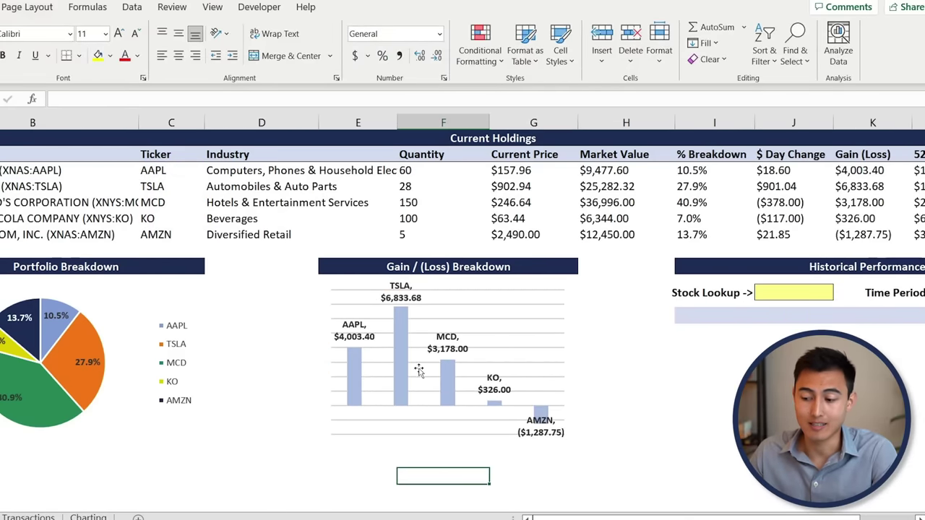
mouse_move(408, 361)
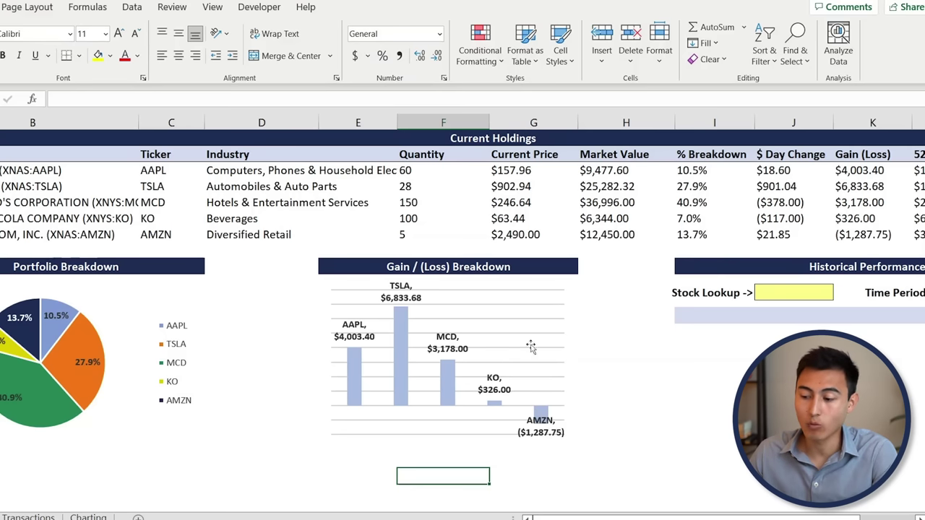
Try conditional formatting with blue gradient-fill data bars on the Gain (Loss) values in the Current Holdings table.
scroll(847, 173, right, 3)
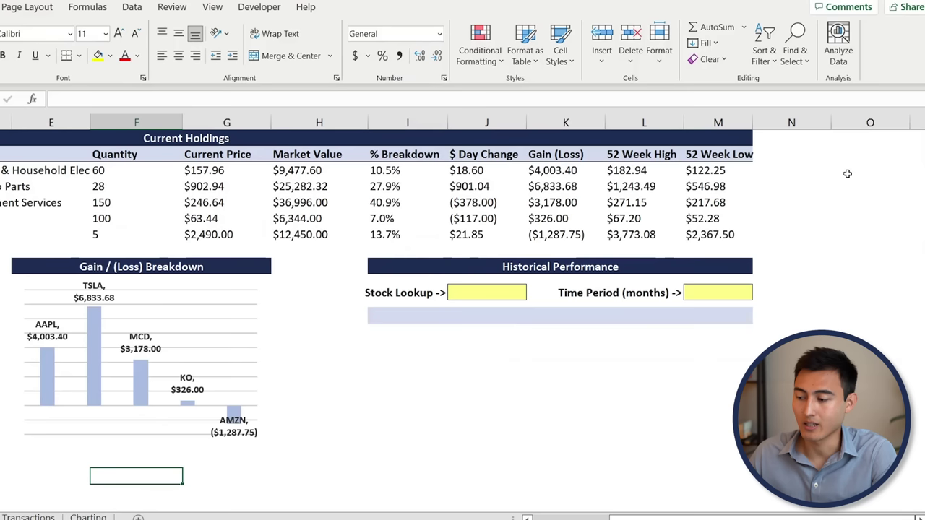
click(557, 171)
key(ctrl+shift+Down)
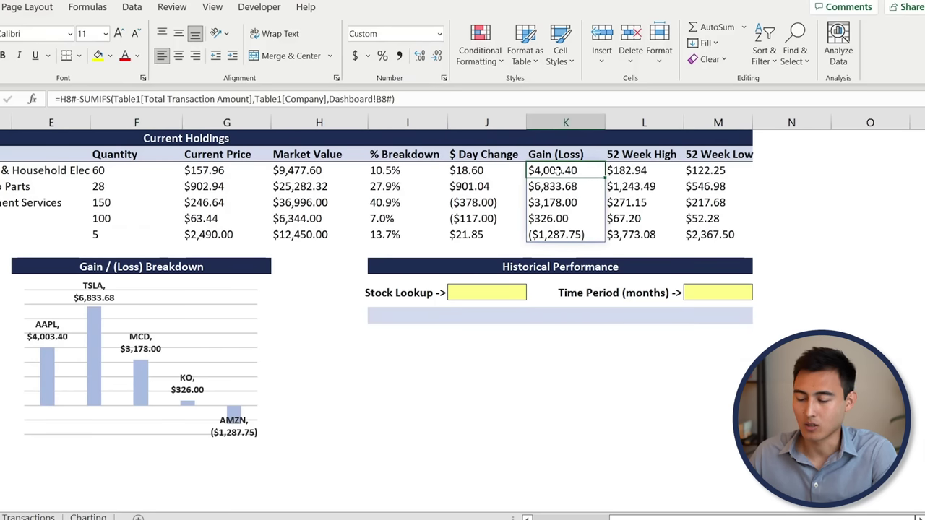
click(492, 63)
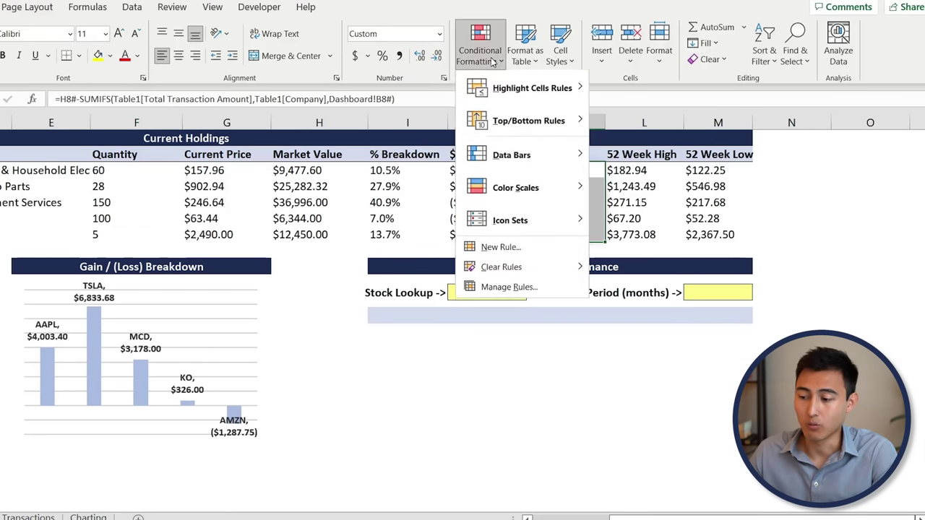
mouse_move(528, 152)
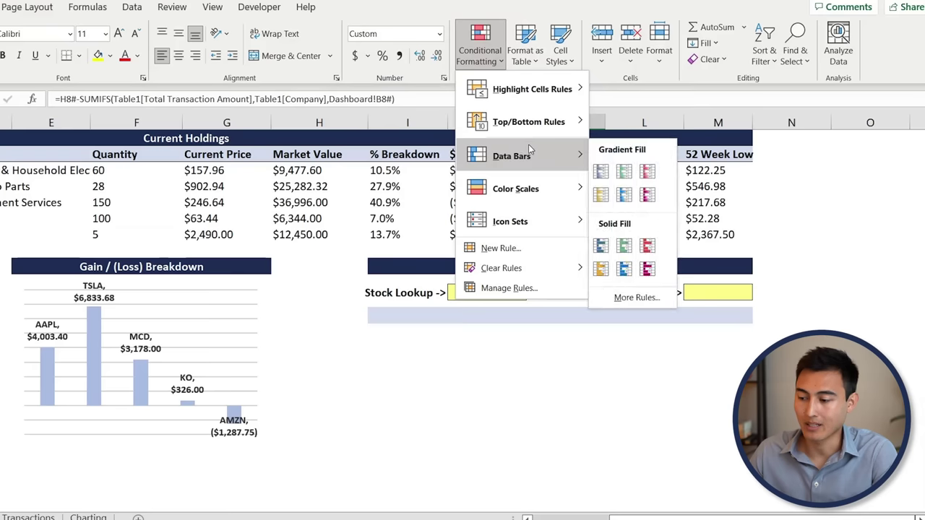
click(602, 174)
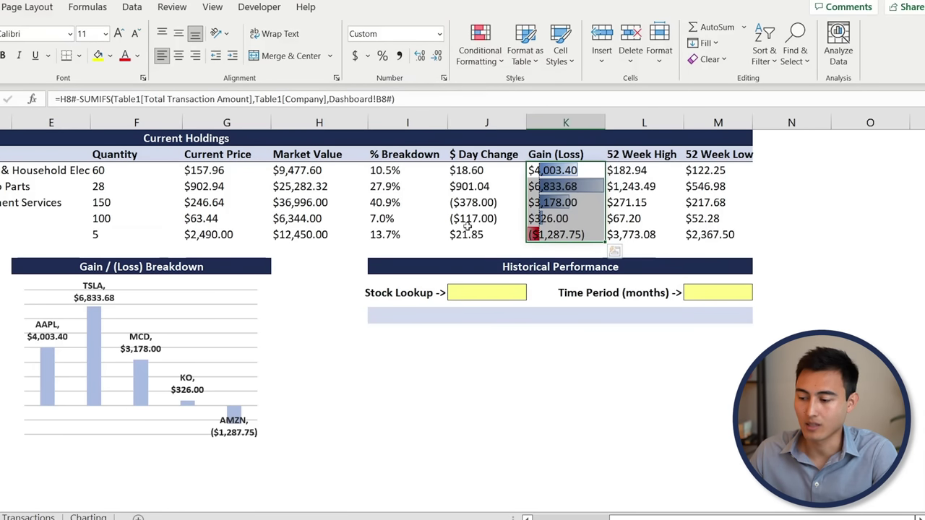
click(462, 221)
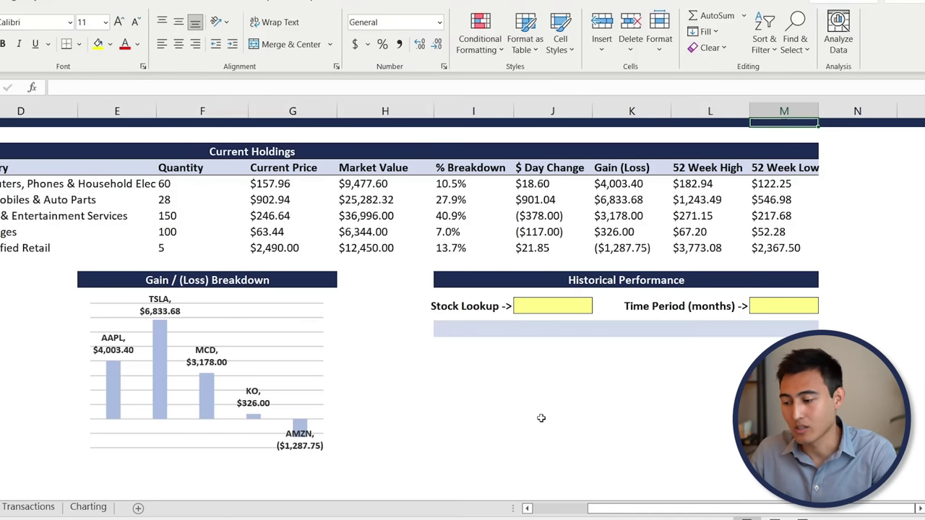
Start a data validation rule of type List on the Stock Lookup input cell under Historical Performance.
click(628, 285)
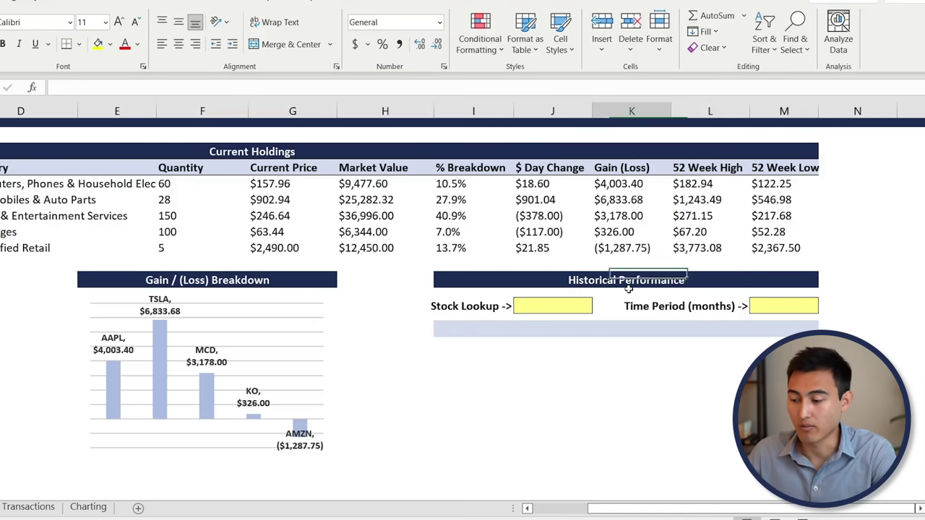
click(484, 310)
click(549, 309)
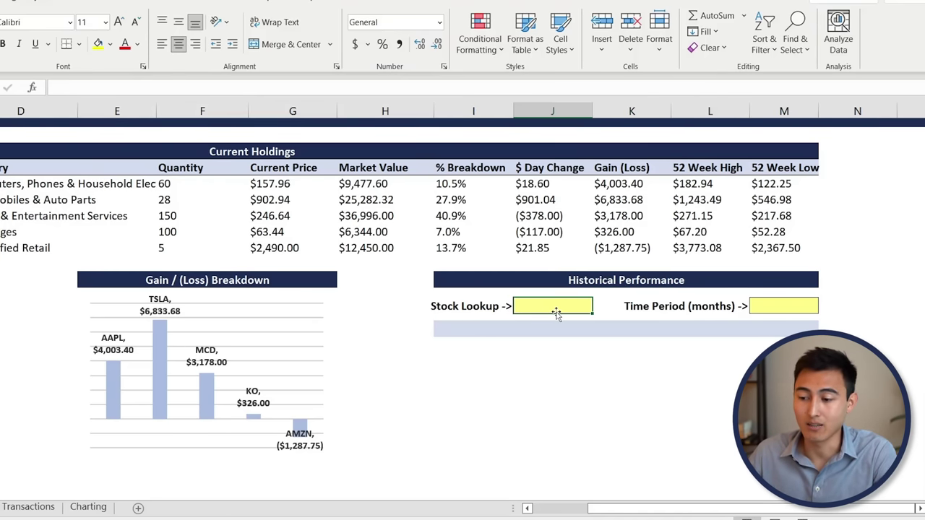
click(132, 0)
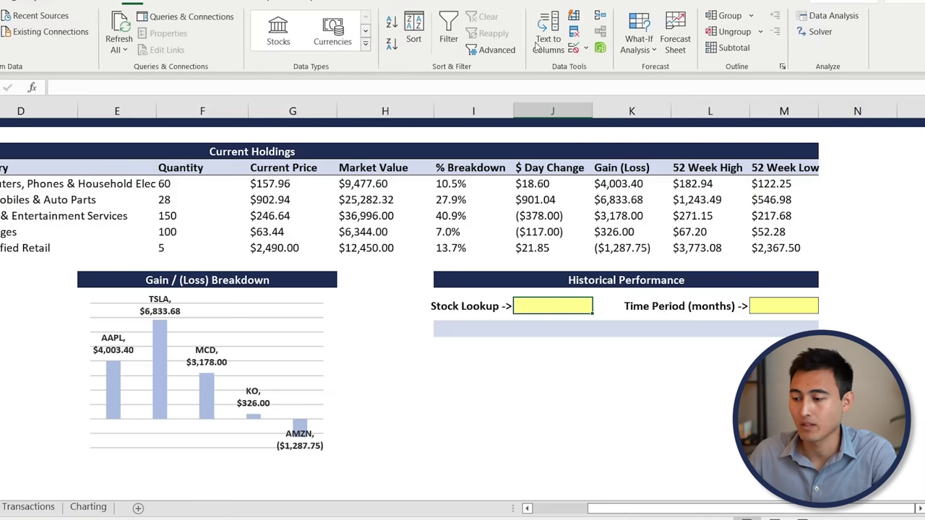
click(576, 48)
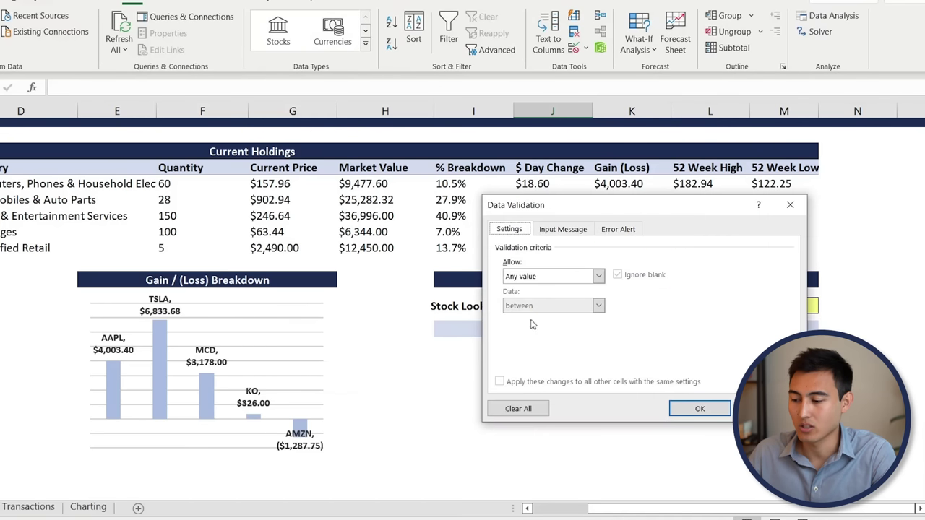
click(557, 281)
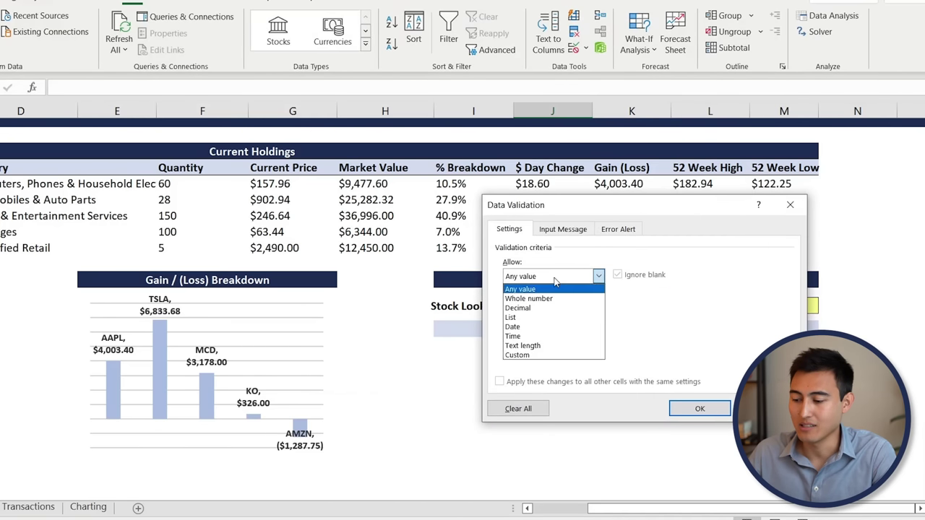
click(537, 317)
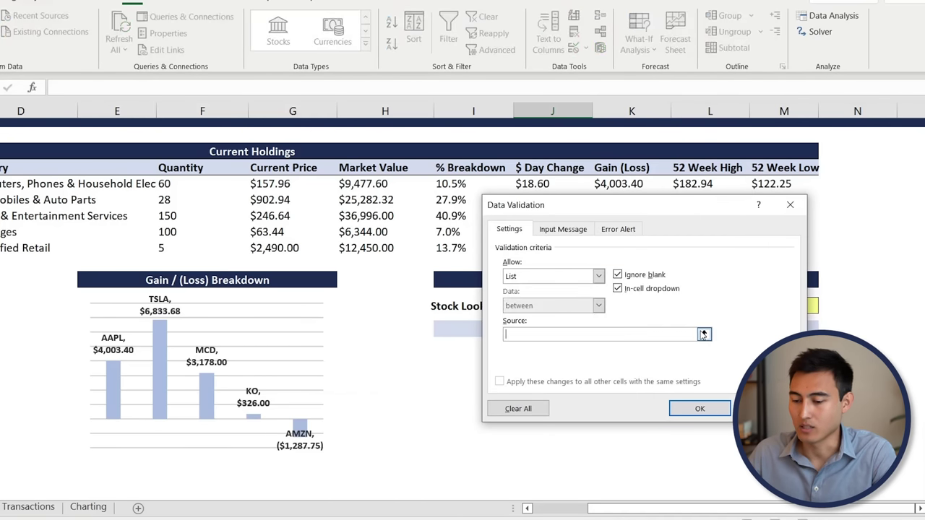
Use the Current Holdings tickers in C8:C12 as the validation list source and choose TSLA for Stock Lookup.
click(703, 333)
scroll(462, 289, left, 3)
drag(21, 183, 45, 249)
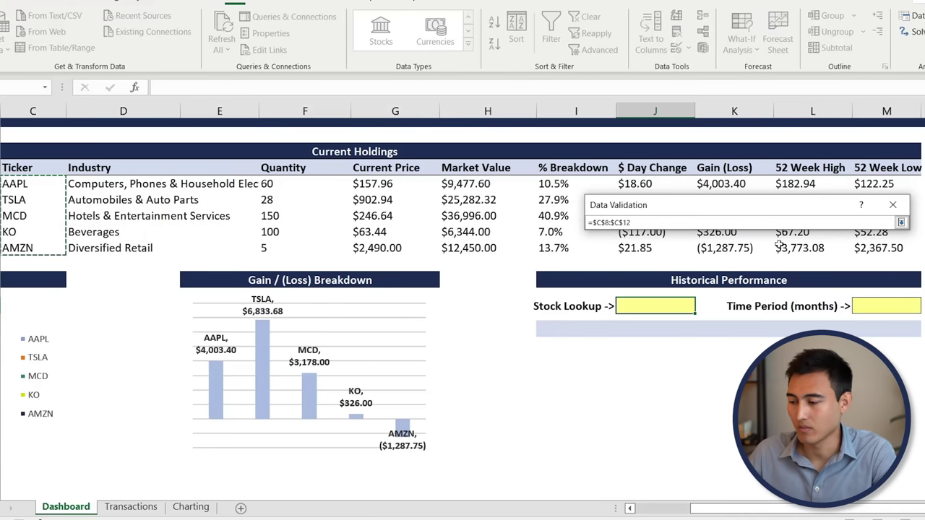
click(901, 222)
key(Return)
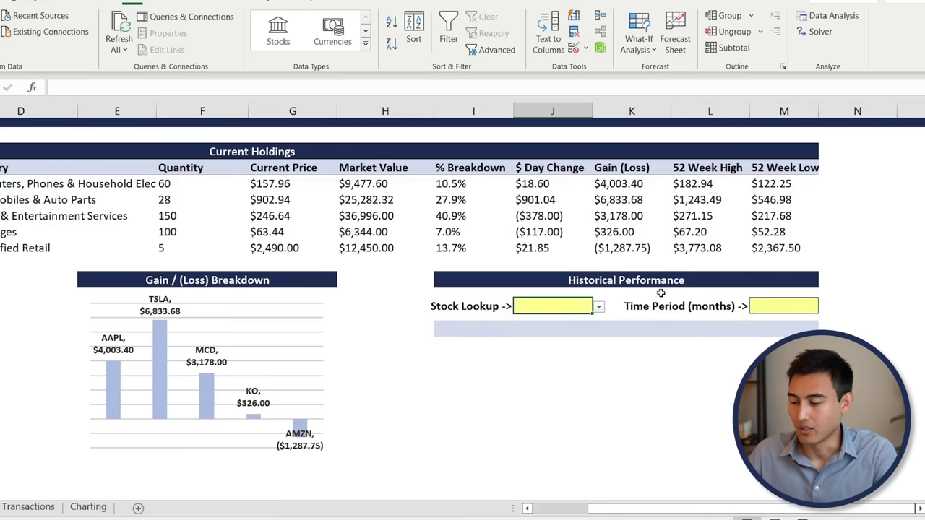
click(600, 307)
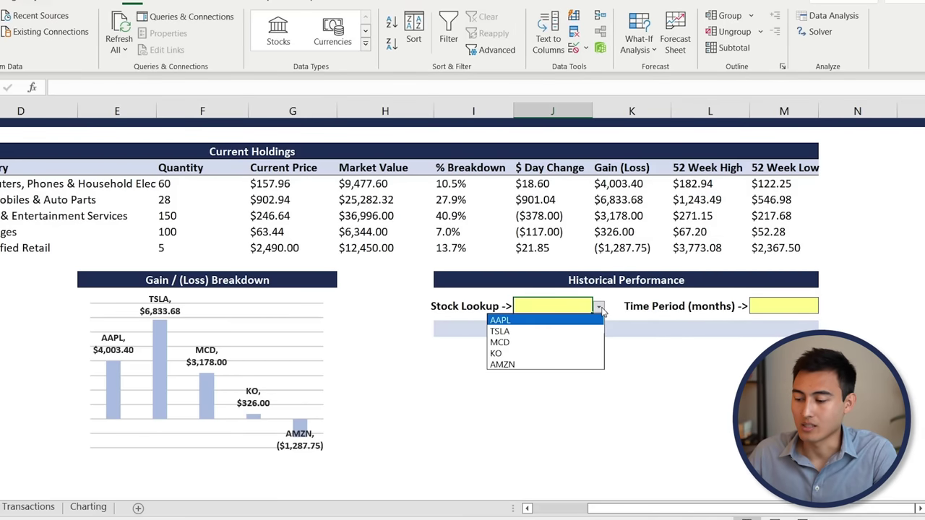
click(561, 332)
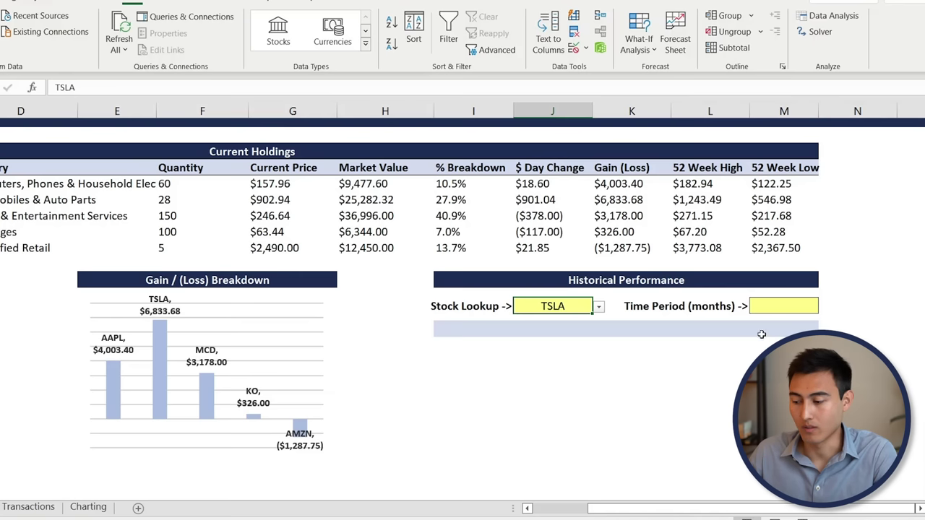
Add a data validation list of 1,3,6,12 to the Time Period (months) input cell and choose 3.
click(794, 305)
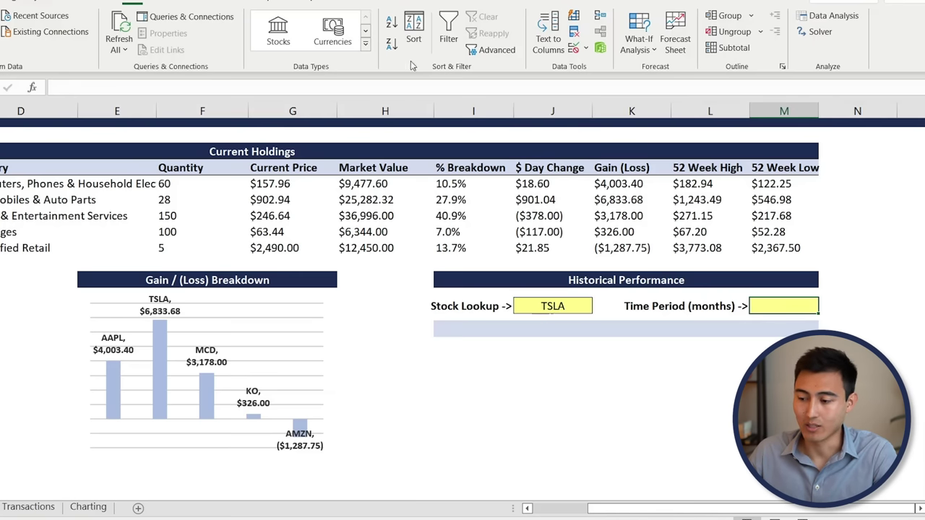
click(573, 48)
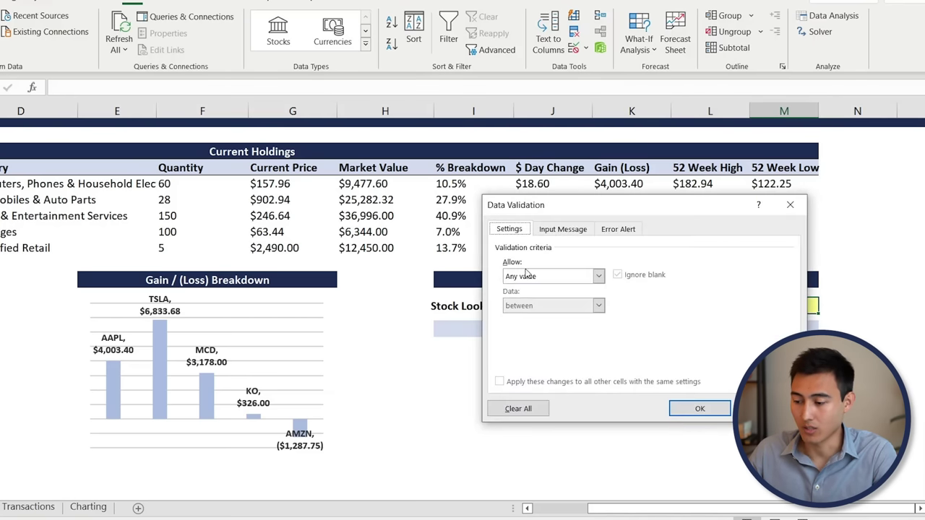
click(552, 276)
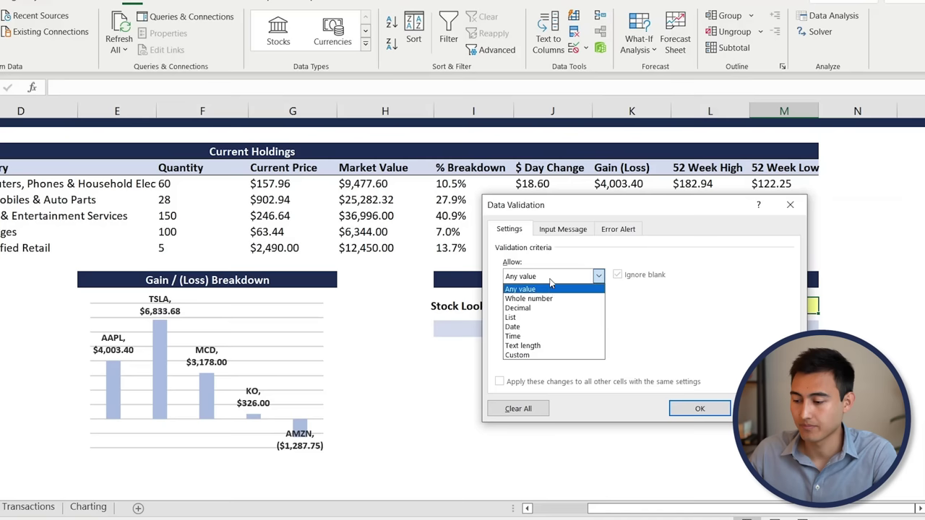
click(534, 328)
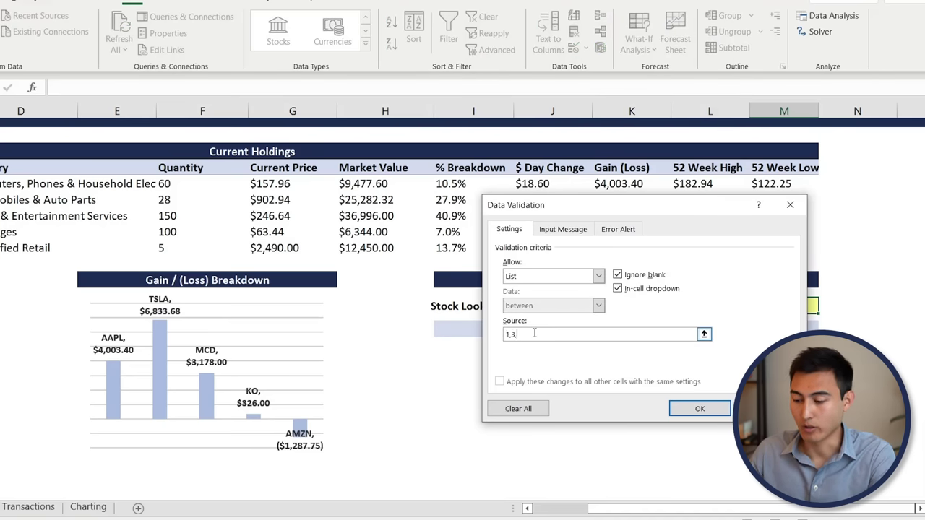
text(1,3,6,12)
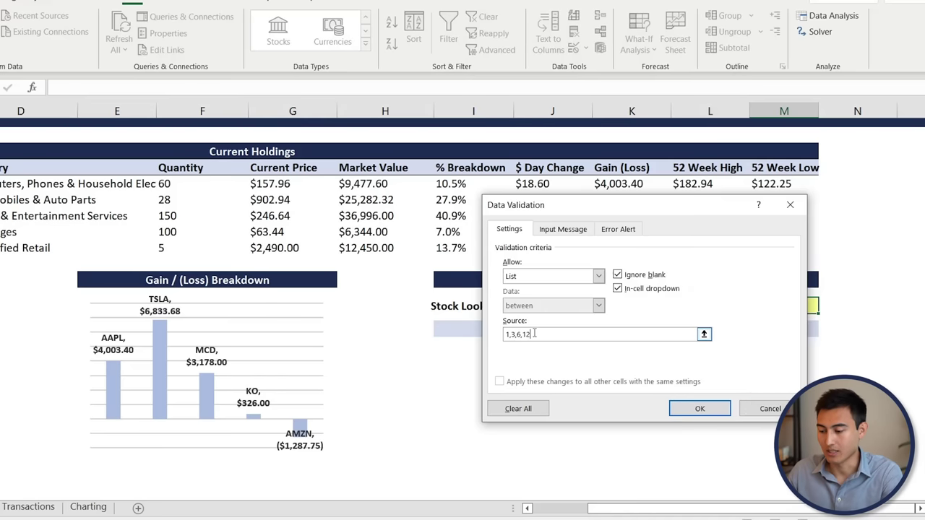
key(Return)
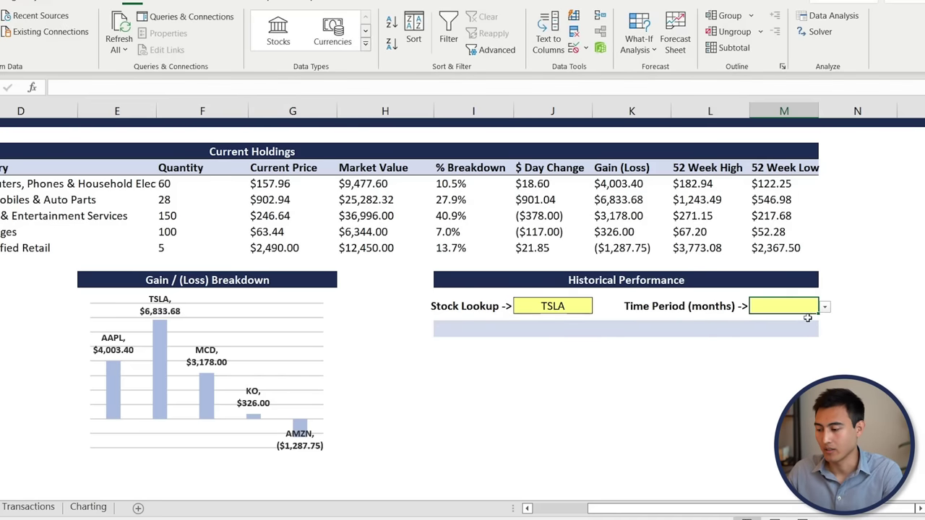
click(824, 307)
click(757, 325)
click(775, 331)
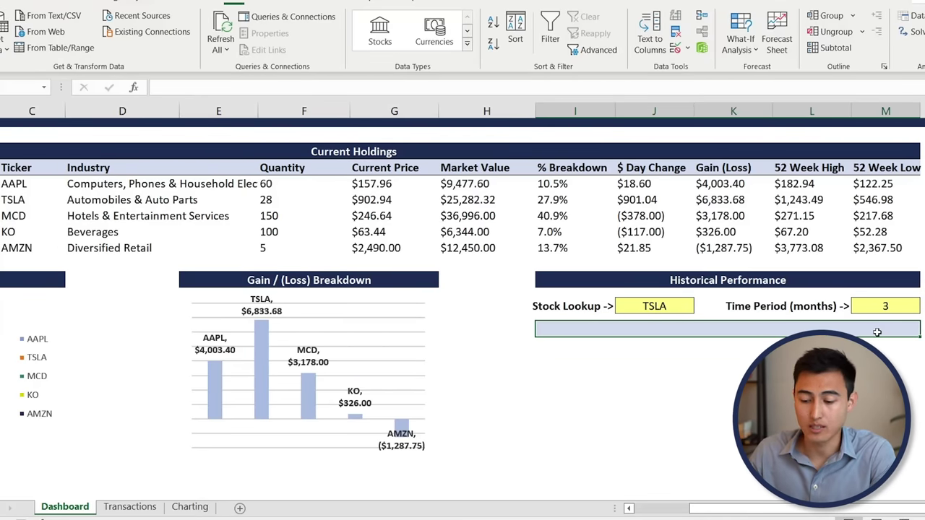
On the Charting sheet, link the Actual section's Ticker cell to the Dashboard's Stock Lookup cell with =Dashboard!J16.
key(ctrl+Page_Down)
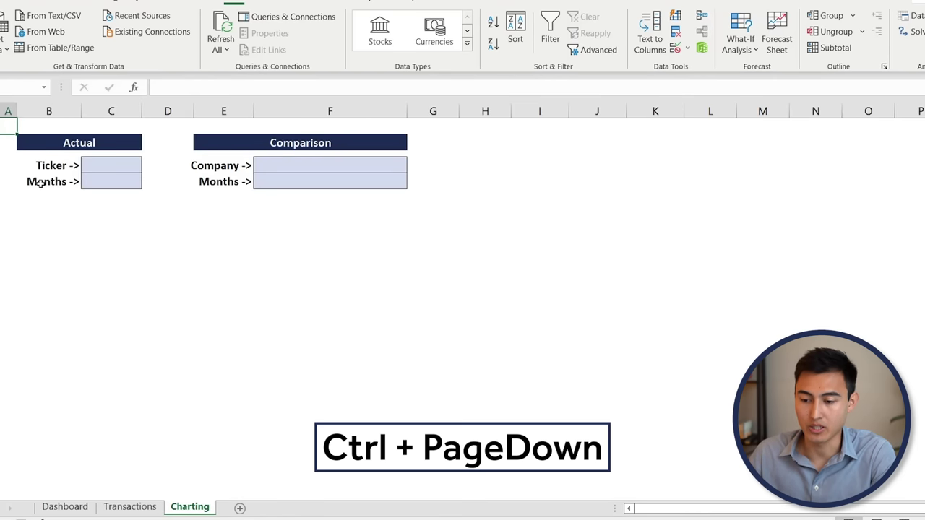
click(114, 167)
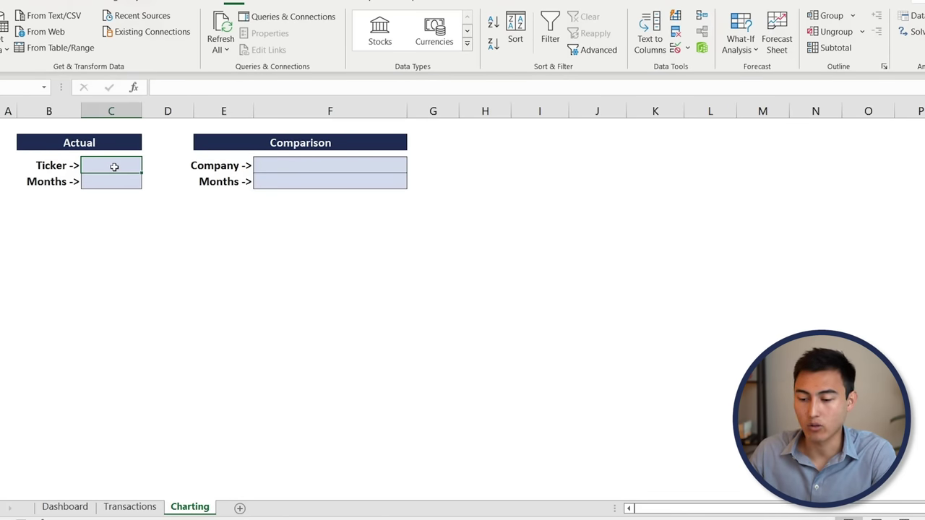
text(=)
key(ctrl+Page_Up)
key(ctrl+Page_Up)
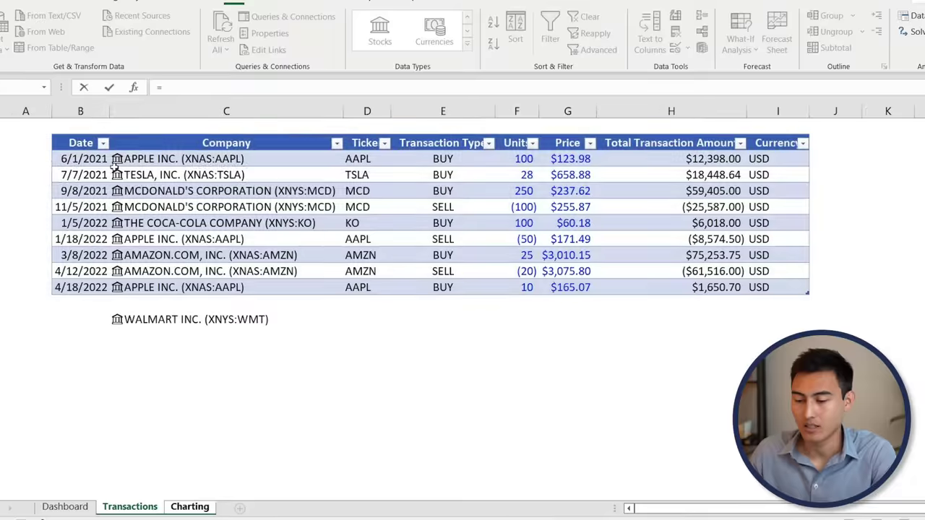
click(653, 307)
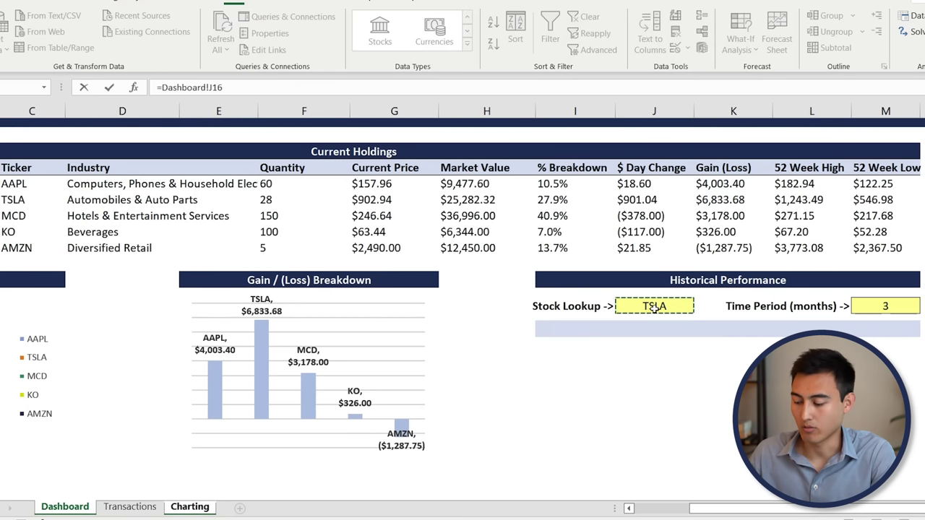
key(Return)
Link the Actual section's Months cell to the Time Period (months) cell on the Dashboard sheet.
text(=)
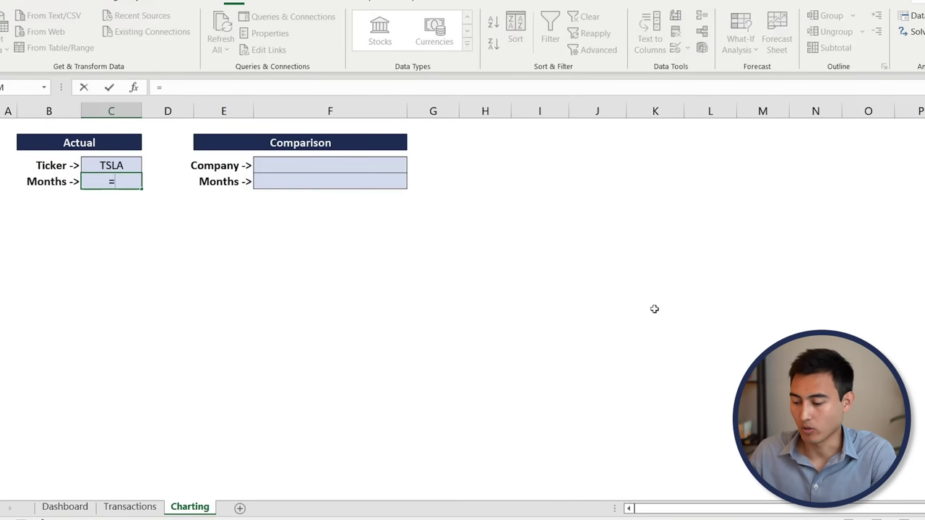
key(ctrl+Page_Up)
key(ctrl+Page_Up)
click(883, 306)
key(Return)
Begin a STOCKHISTORY formula below the Months label in column B, with ticker cell C4 as the stock argument.
key(Down)
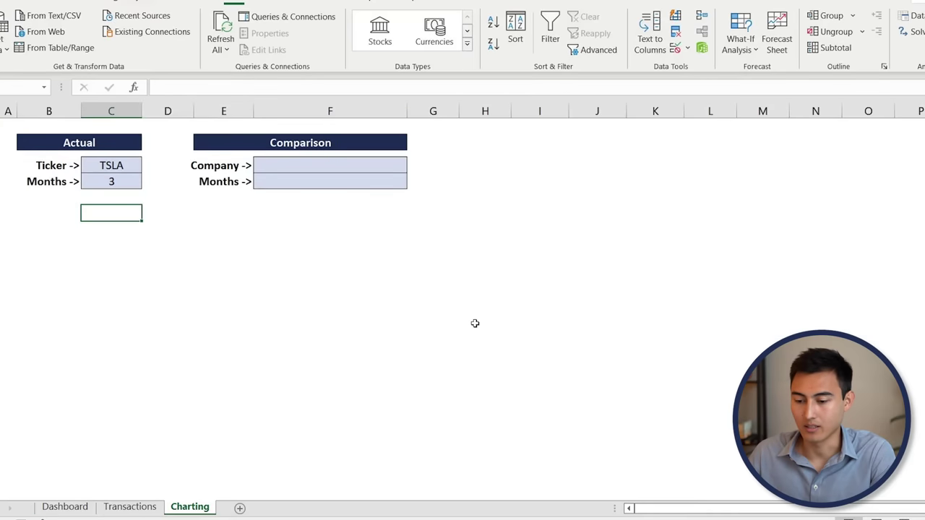
key(Left)
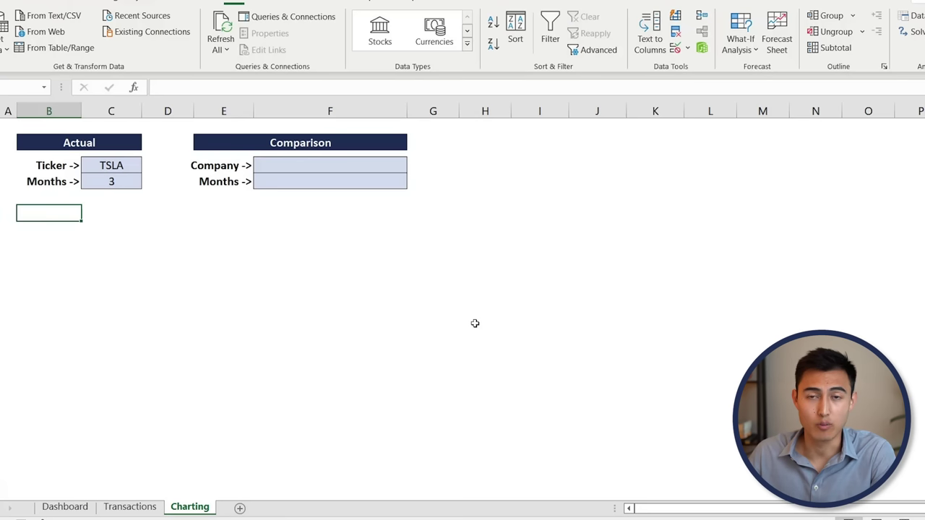
text(=stock)
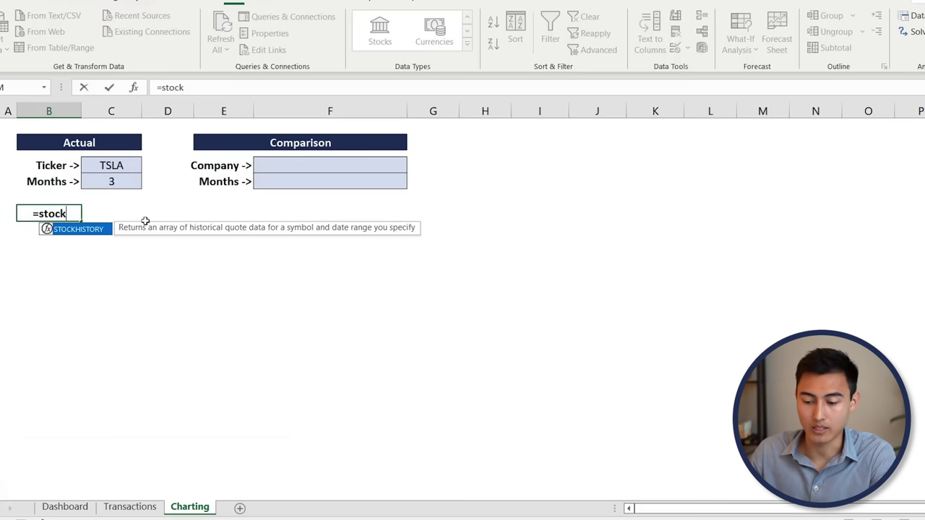
key(Tab)
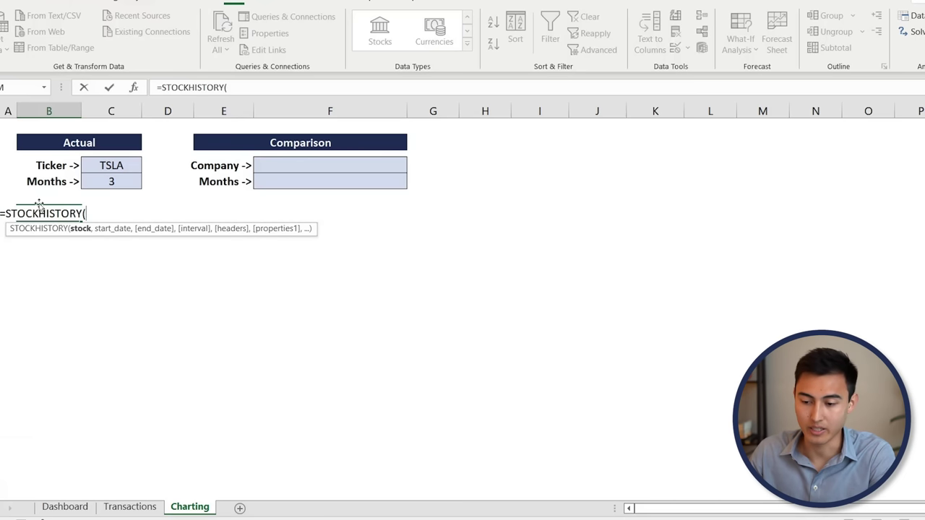
click(110, 163)
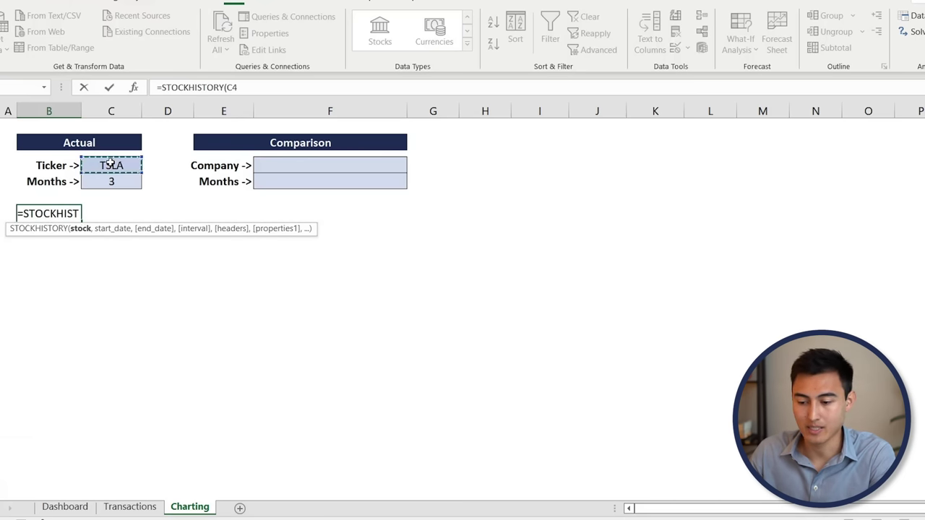
text(,)
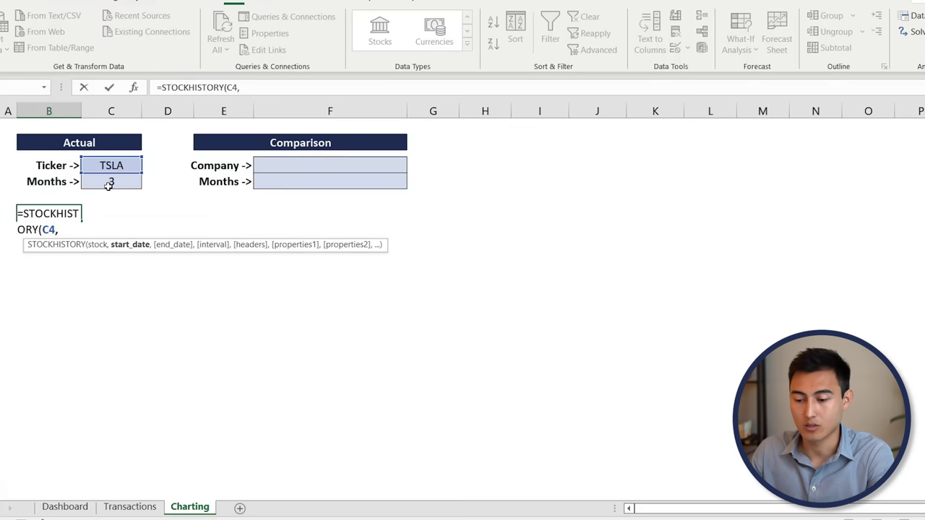
Set the STOCKHISTORY start date to EDATE(TODAY(),-C5) so it goes back the chosen number of months.
text(ed)
key(Tab)
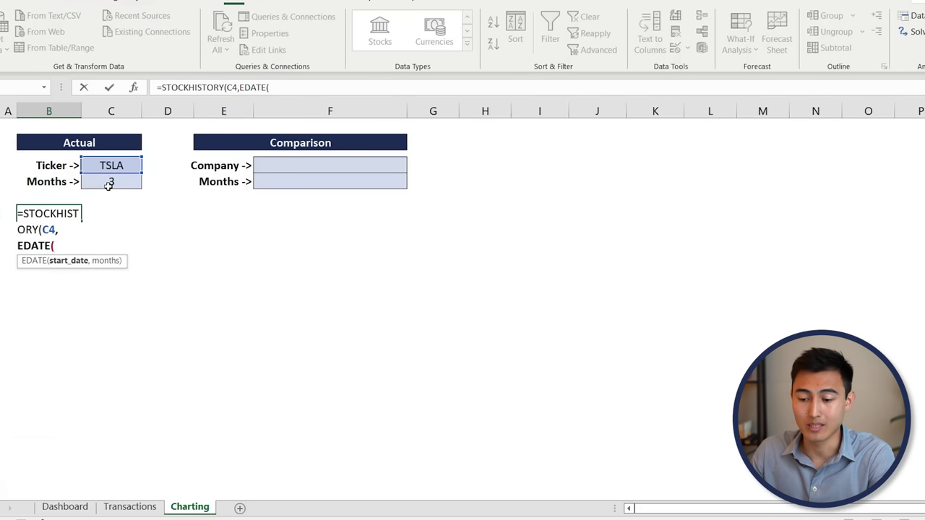
text(tod)
key(Tab)
text(),)
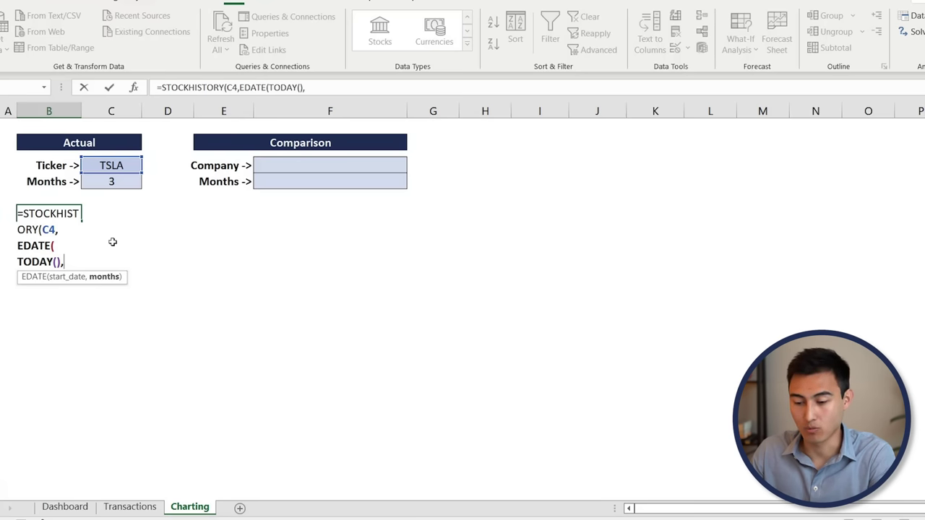
click(111, 182)
text())
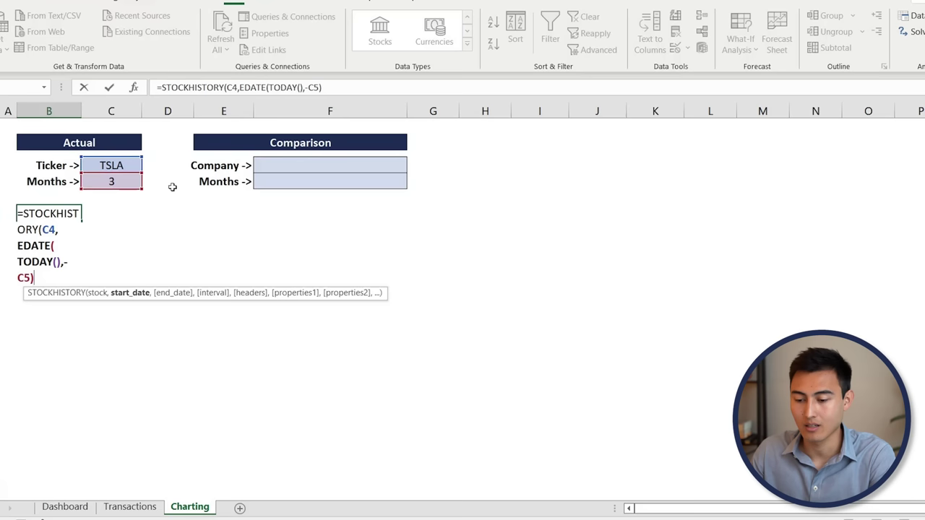
Set the STOCKHISTORY end date to TODAY() and enter the completed formula.
text(,tod)
key(Tab)
text())
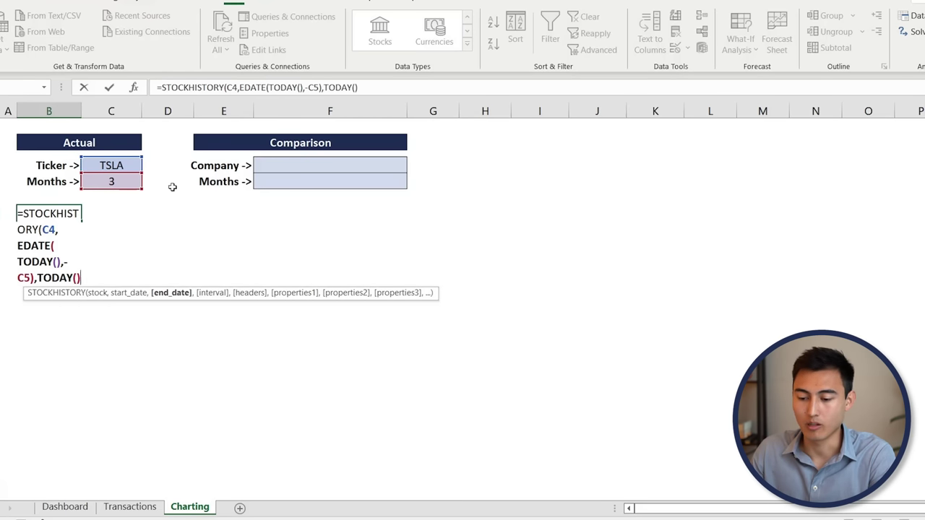
text())
key(Return)
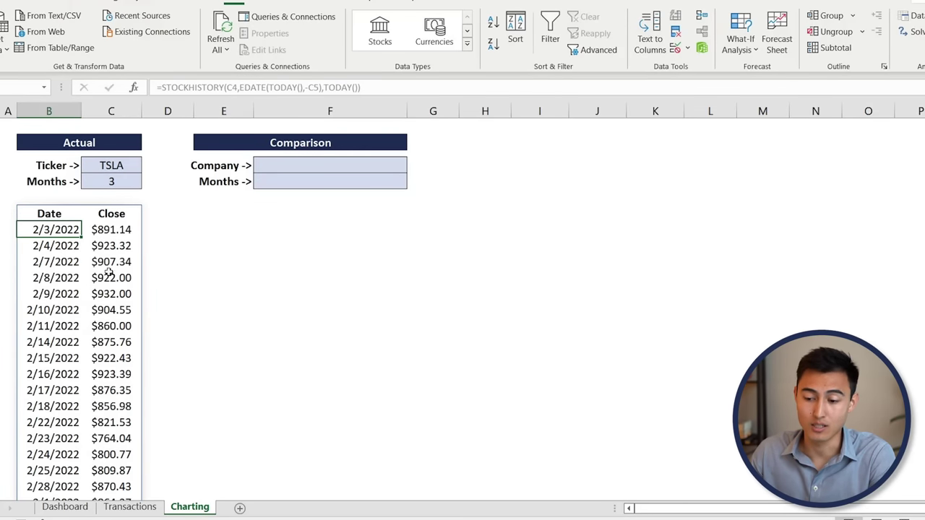
Check the retrieved dates and closing prices down to the last row and return to the Ticker cell.
click(110, 264)
key(ctrl+Down)
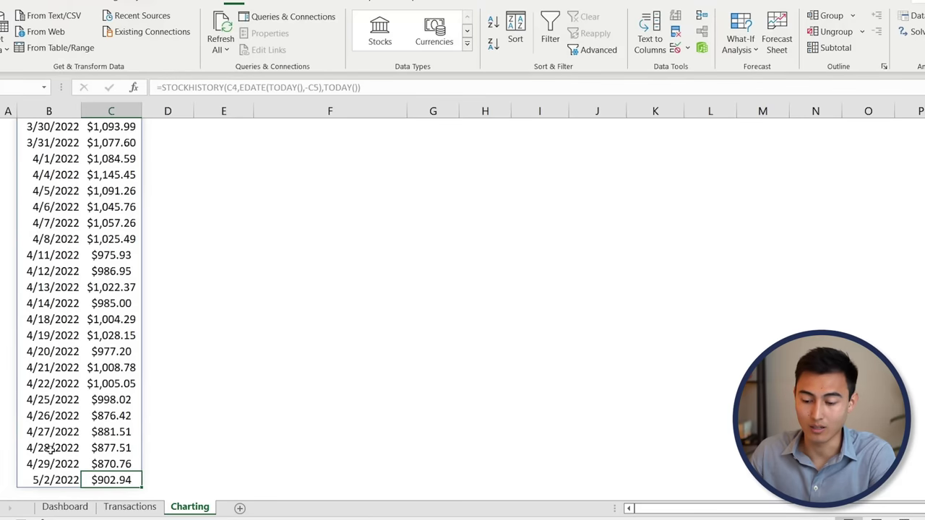
key(ctrl+Up)
key(ctrl+Up)
key(Up)
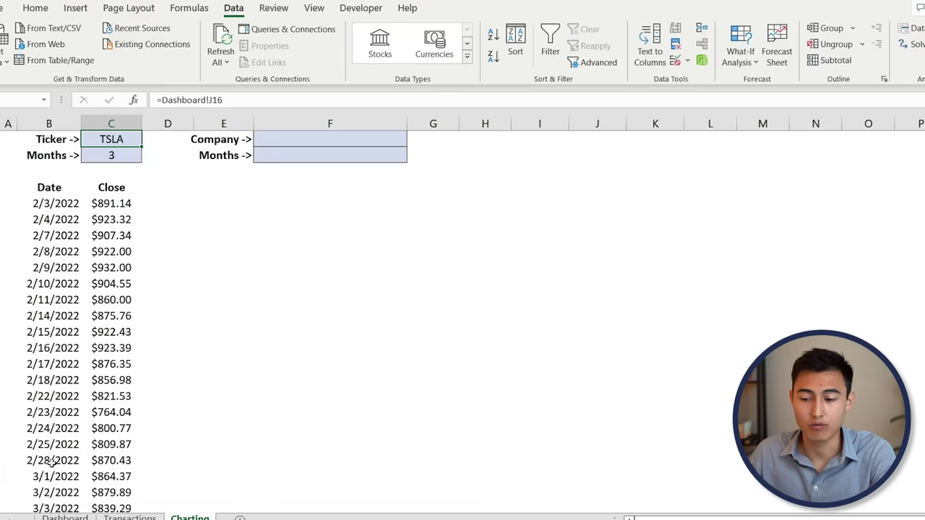
Insert the recommended line chart from the full Date and Close data of the Actual block.
scroll(52, 463, up, 1)
key(Down)
key(Down)
key(Down)
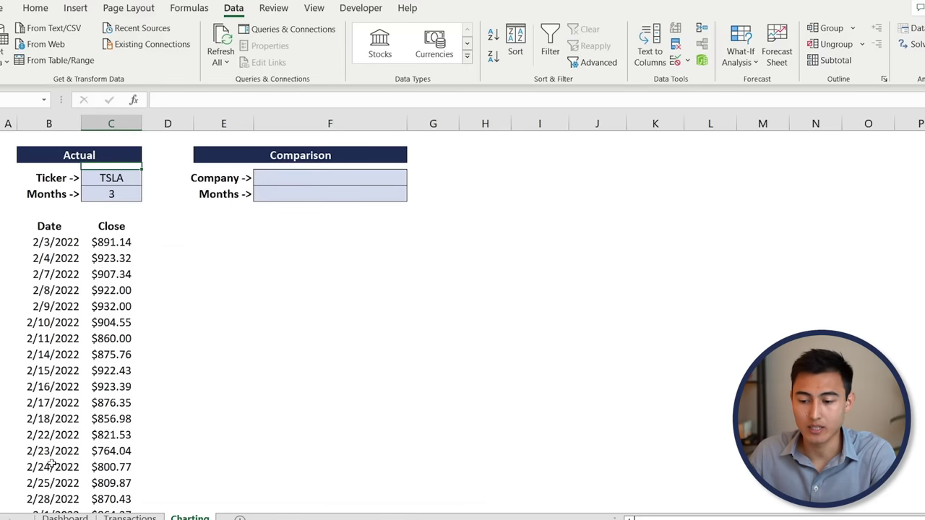
key(Left)
key(ctrl+shift+Down)
key(ctrl+shift+Right)
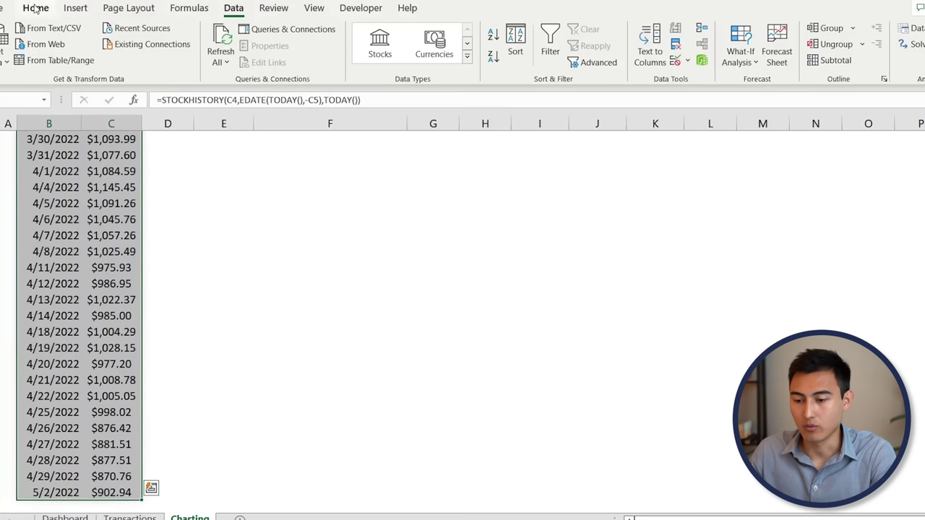
click(75, 9)
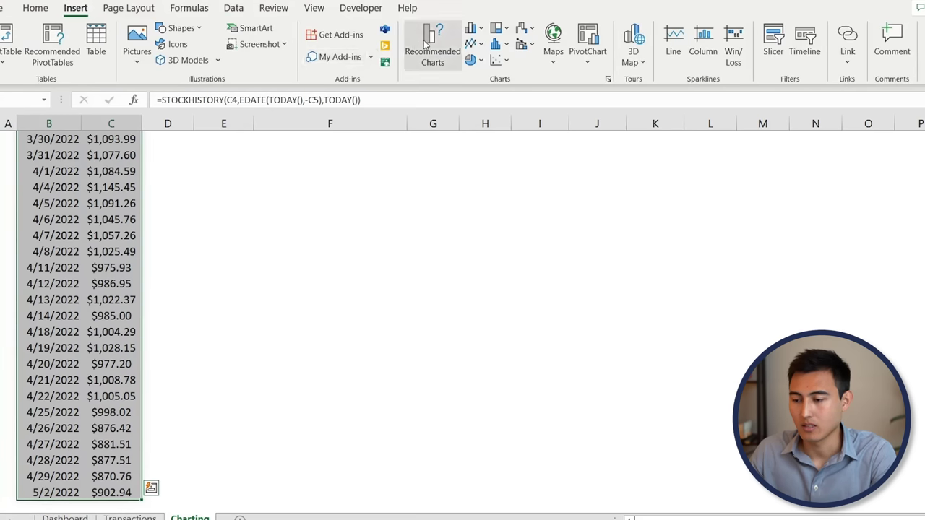
click(432, 40)
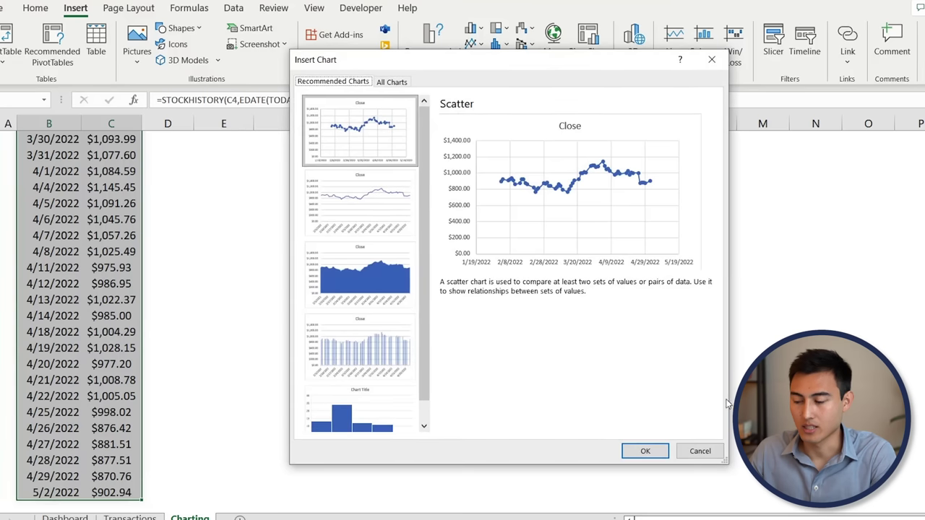
click(344, 233)
click(638, 452)
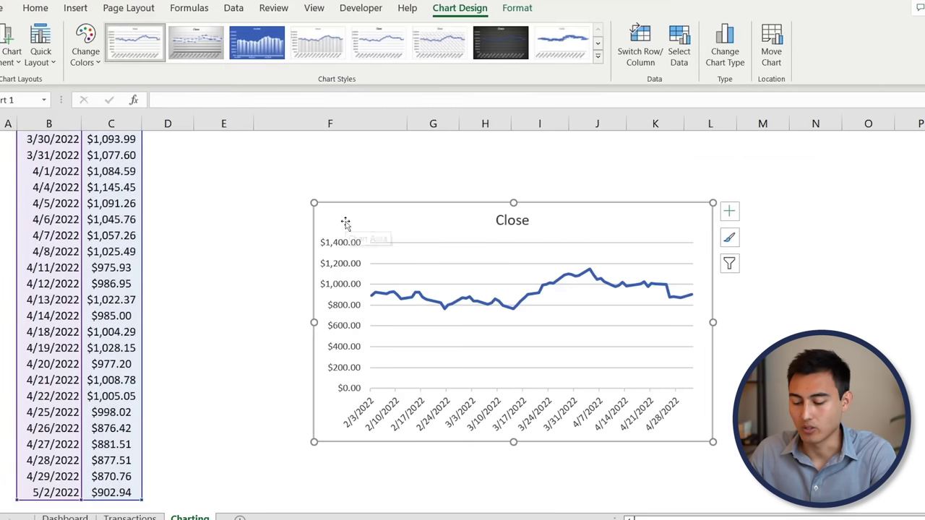
Move the closing price chart up beside the Comparison block, starting around cell H3.
key(ctrl+x)
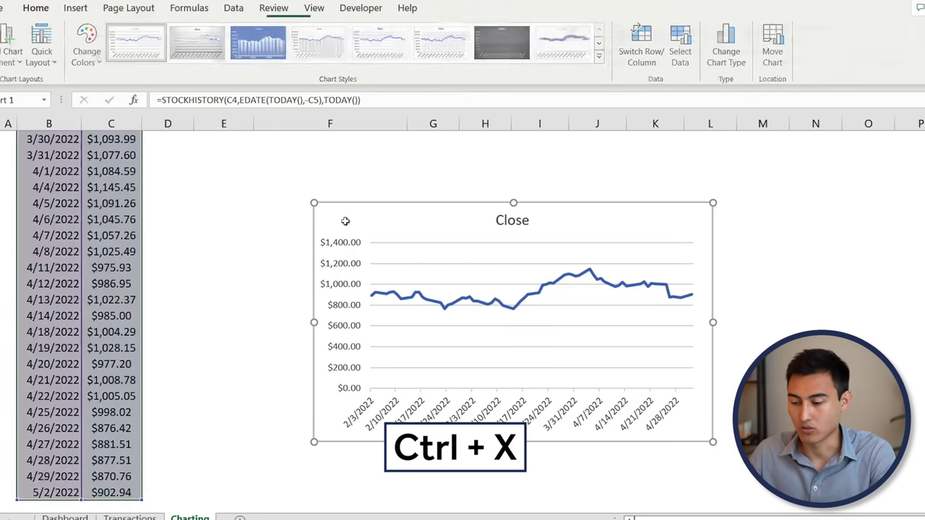
key(ctrl+Up)
click(270, 266)
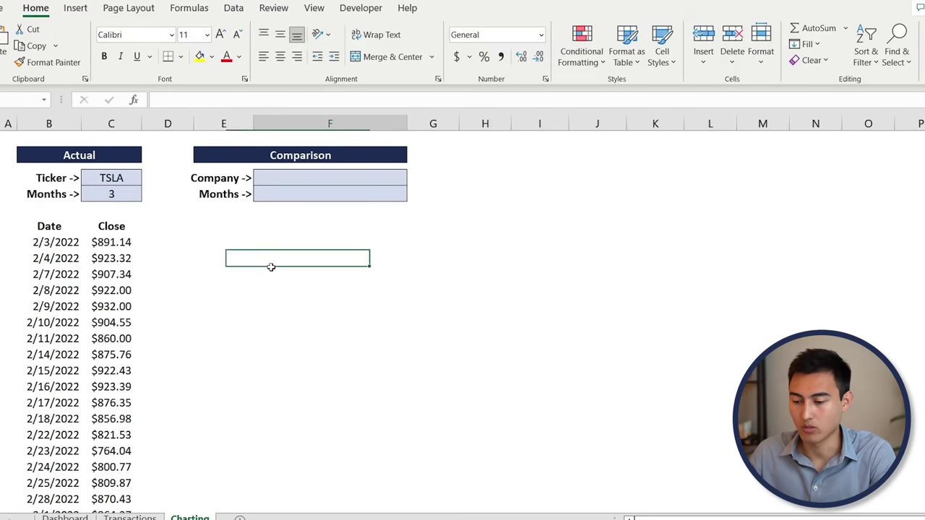
key(Right)
key(Right)
key(Right)
key(Up)
key(Up)
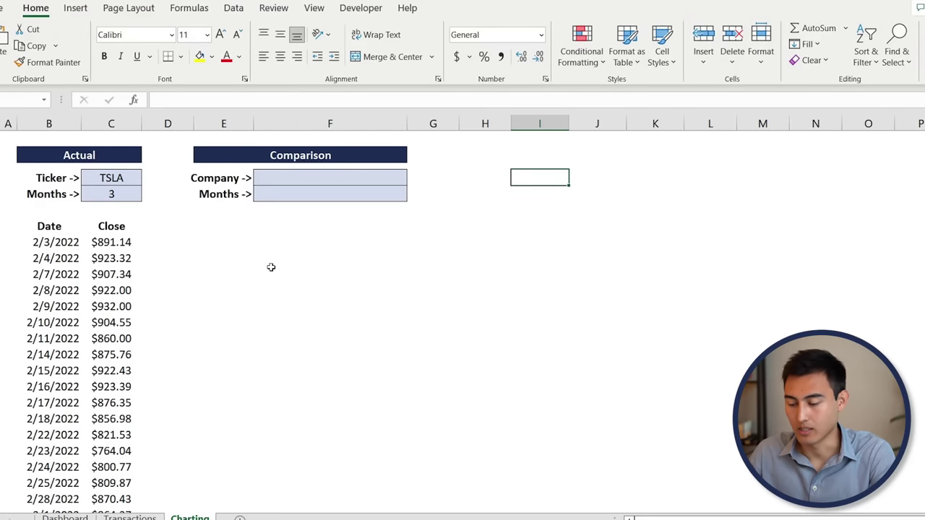
key(ctrl+v)
drag(544, 188, 494, 172)
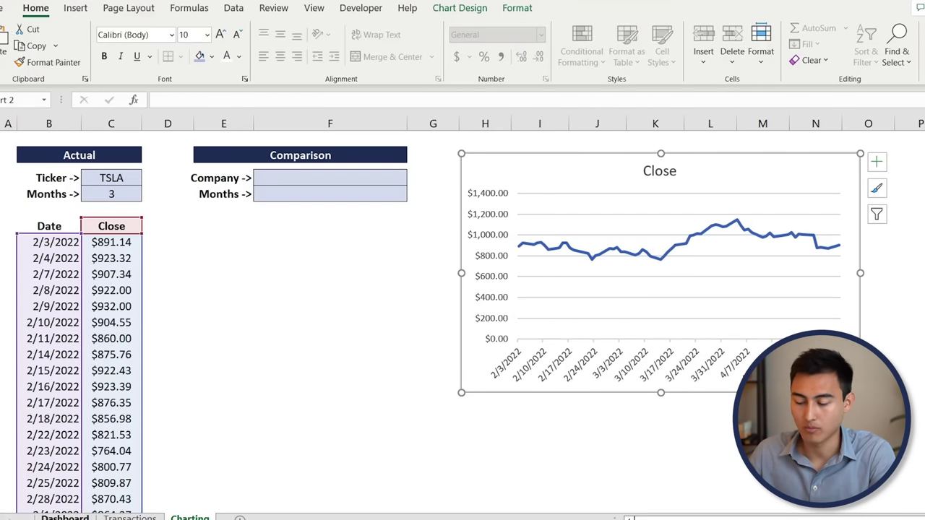
Paste the closing price chart onto the Dashboard sheet directly below the empty light-blue band under Historical Performance.
key(ctrl+Page_Up)
key(ctrl+Page_Up)
click(570, 387)
key(Up)
key(Up)
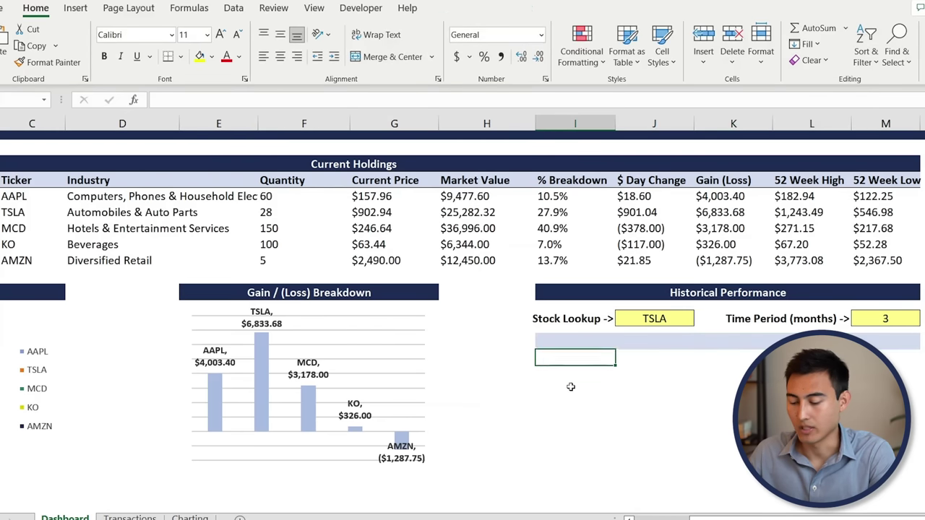
key(ctrl+v)
scroll(596, 388, down, 3)
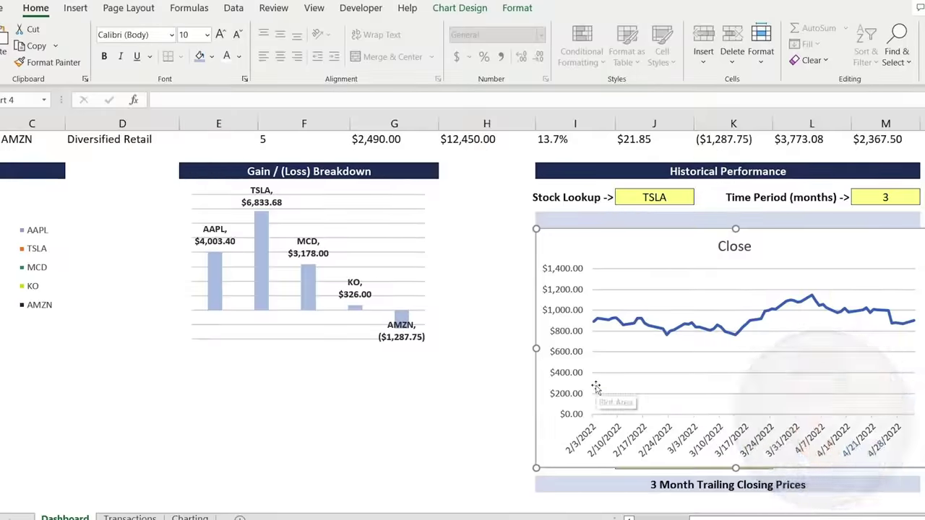
Format the Dashboard price chart with a dark navy line, no title or border and short dates, fitted above the Comparison row.
right_click(457, 434)
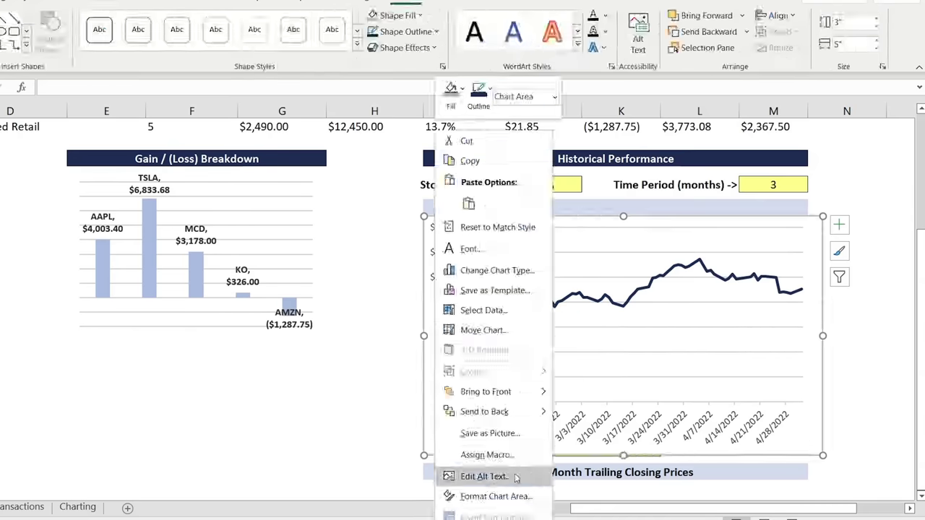
click(485, 473)
drag(915, 332, 922, 473)
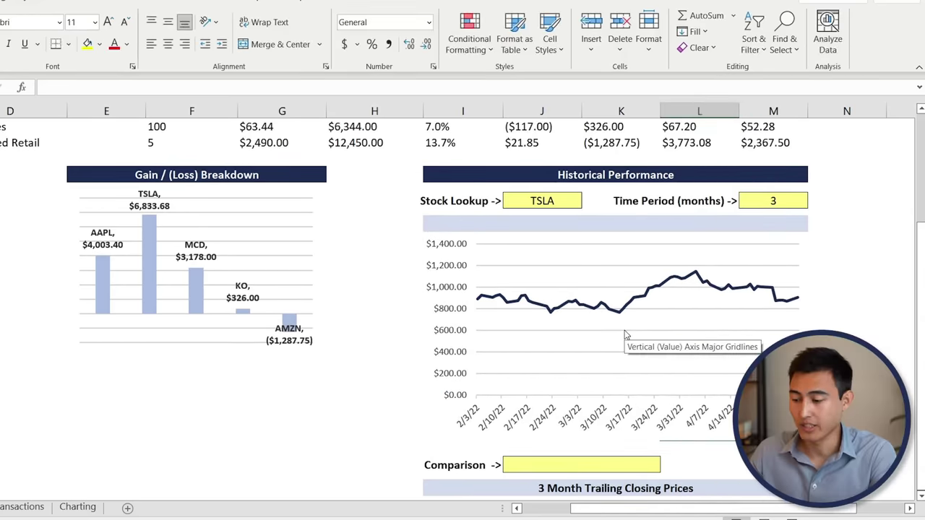
Enter =M16&" month trailing closing prices" as the dynamic heading in the light-blue band above the price chart.
click(567, 224)
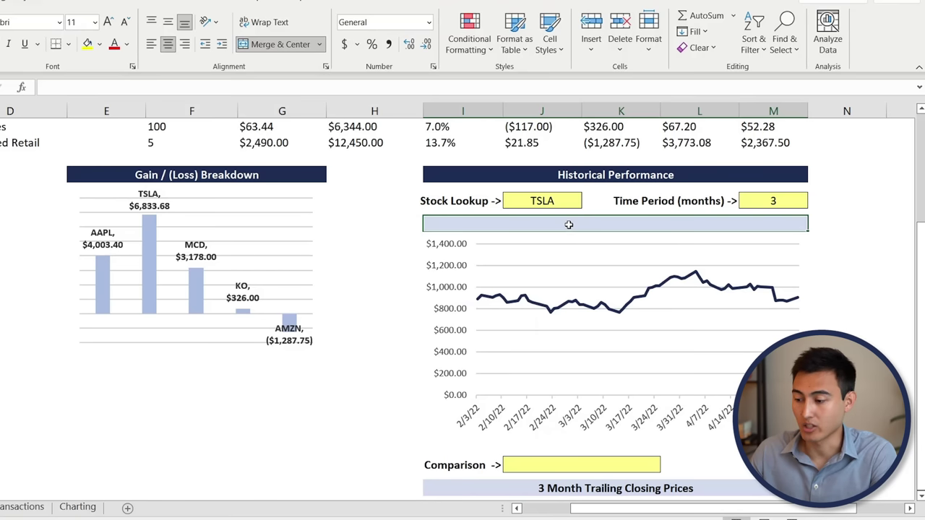
text(=)
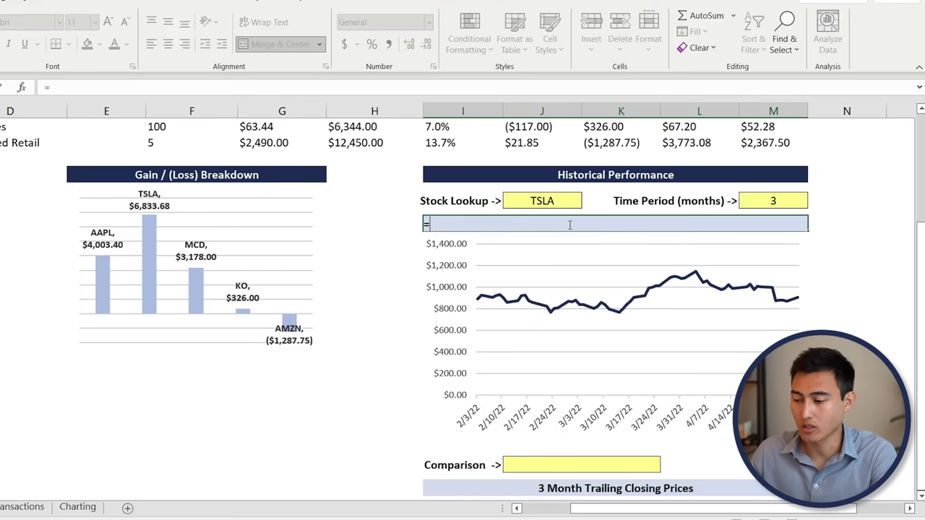
click(768, 201)
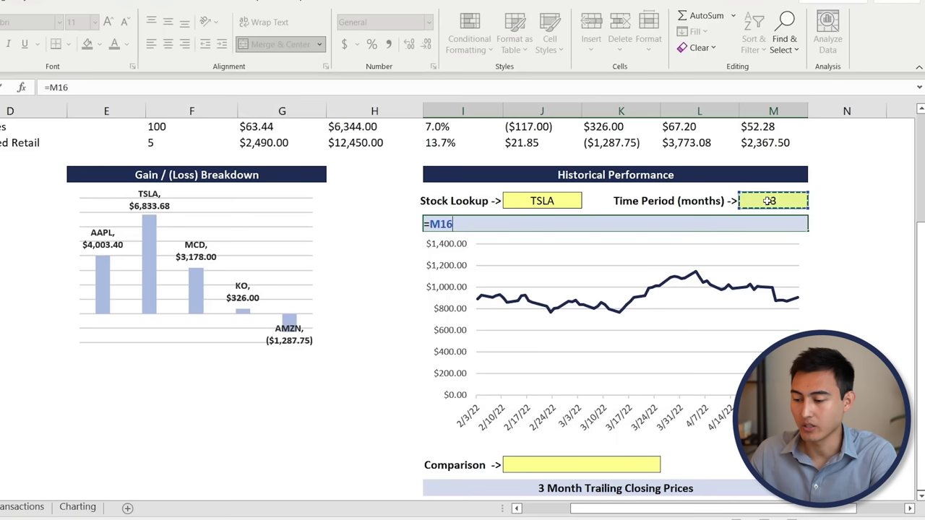
text(&")
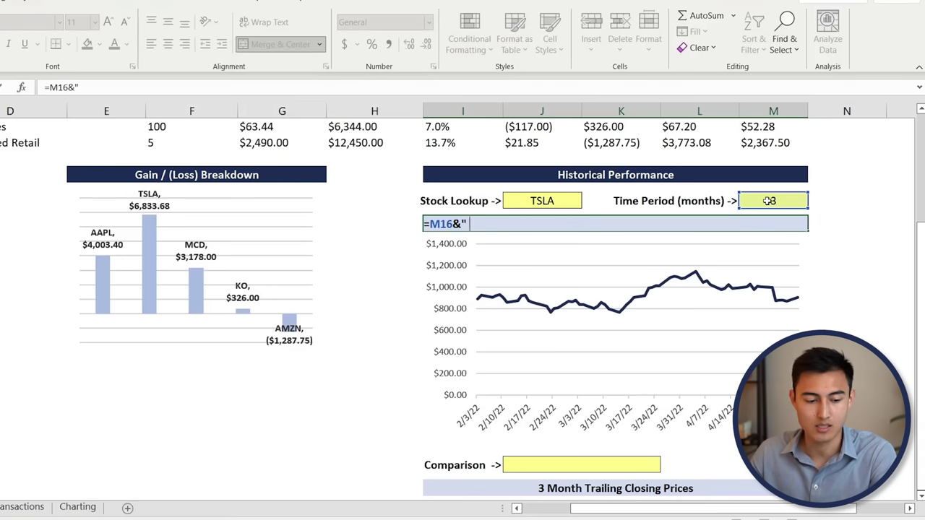
text( month tra)
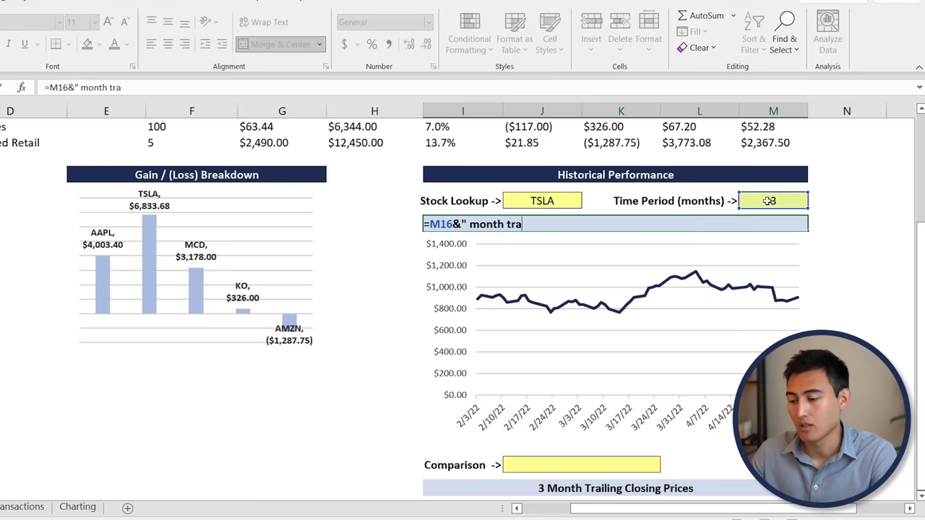
text(iling closing prices")
key(Return)
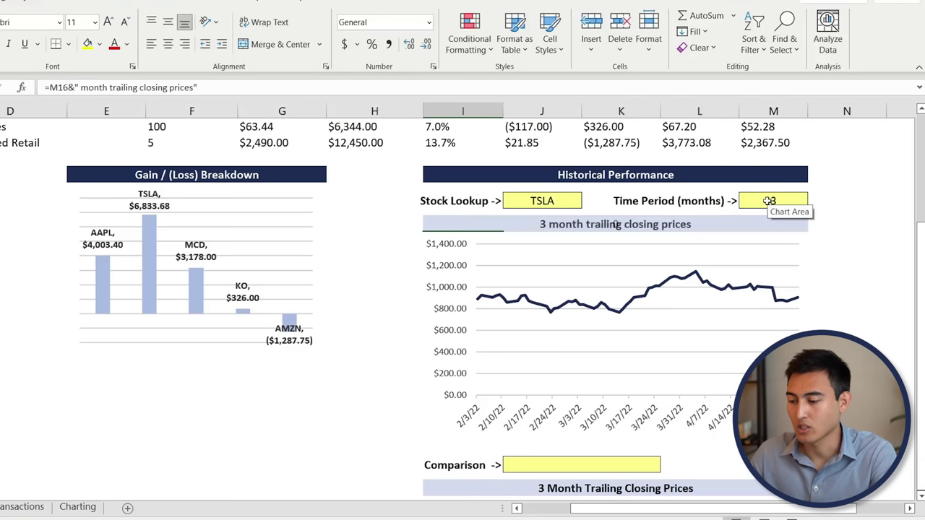
click(573, 226)
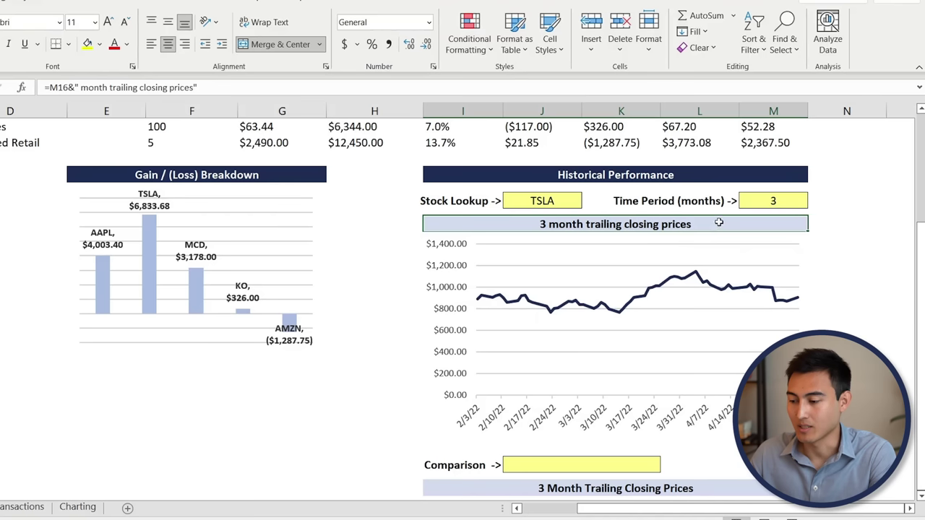
Set the Time Period to 6 months and the Stock Lookup to AAPL.
click(790, 200)
click(814, 205)
click(773, 241)
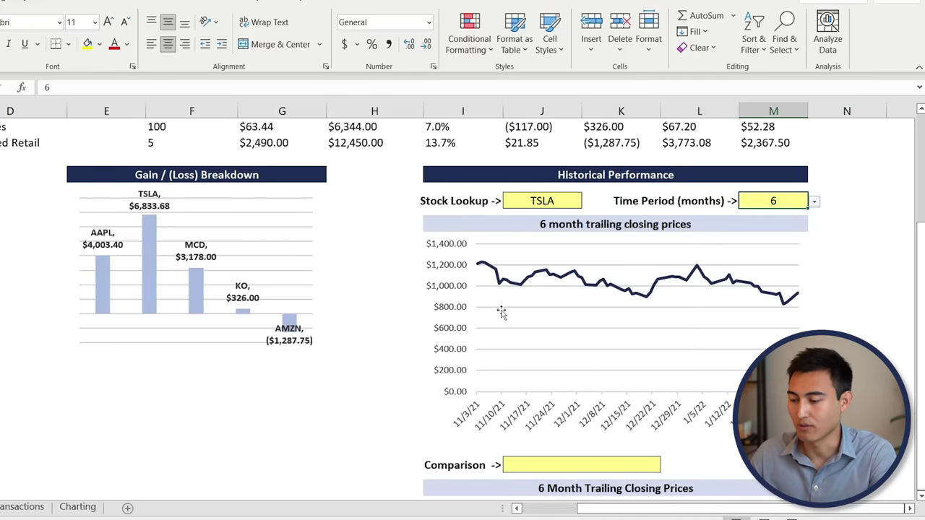
click(550, 201)
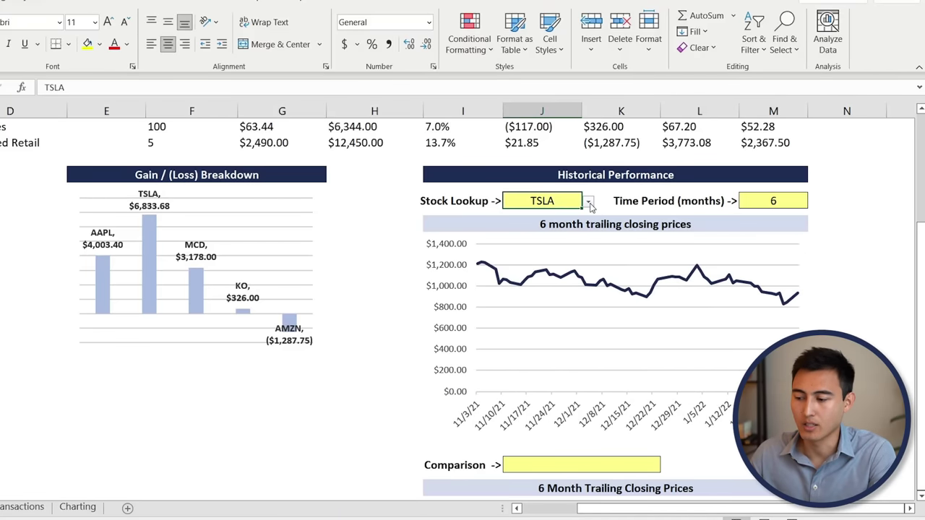
click(588, 203)
click(532, 215)
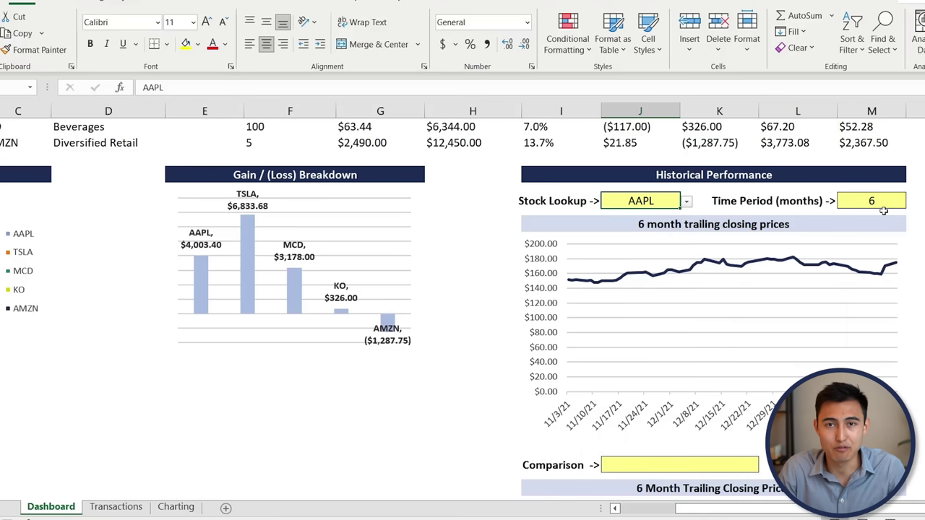
Enter walmart in the Comparison cell and convert it to the Stocks data type.
scroll(805, 315, down, 3)
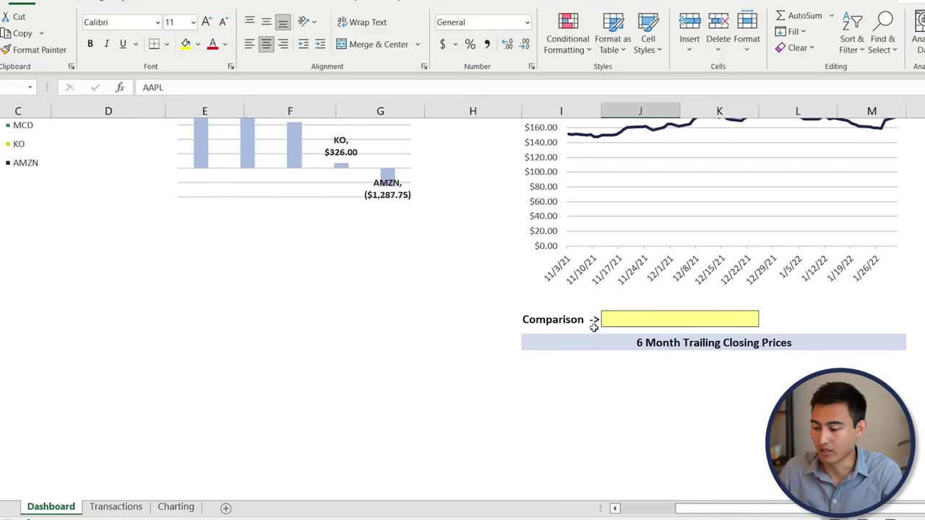
click(638, 319)
text(wal)
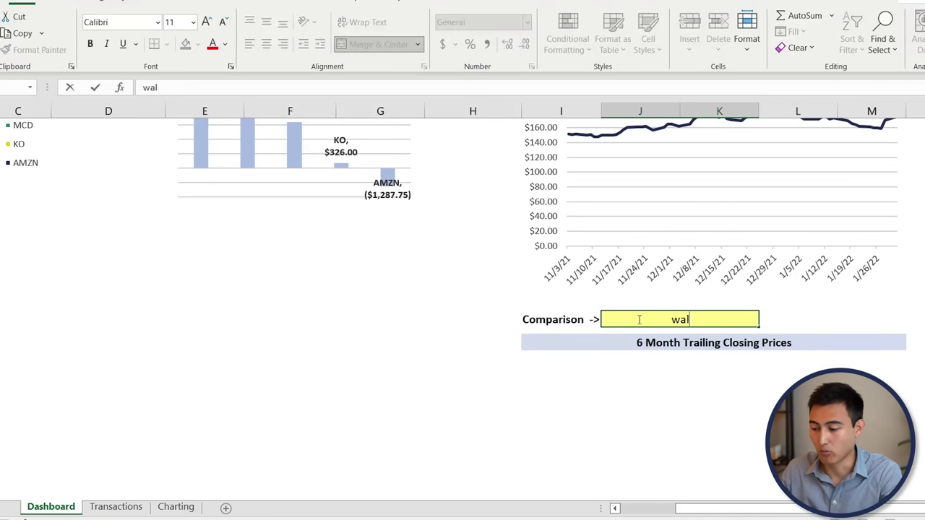
text(mart)
key(Return)
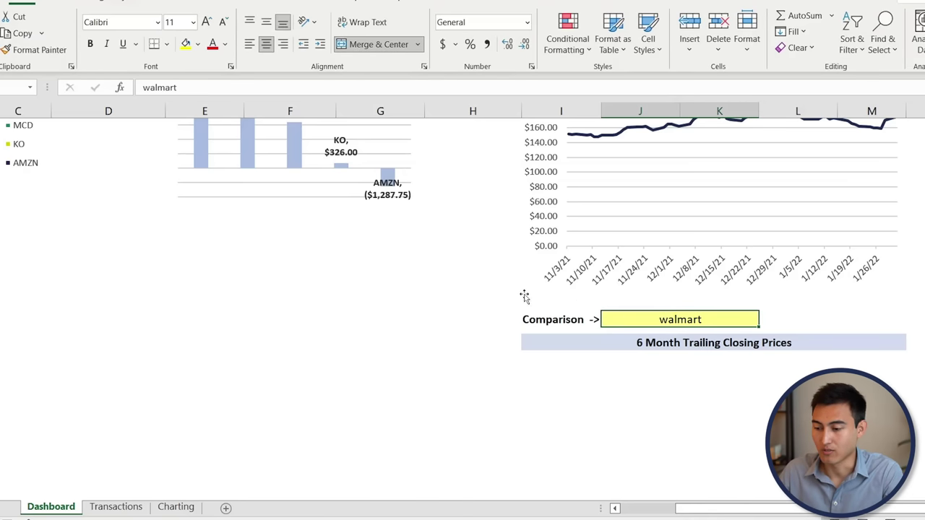
click(219, 2)
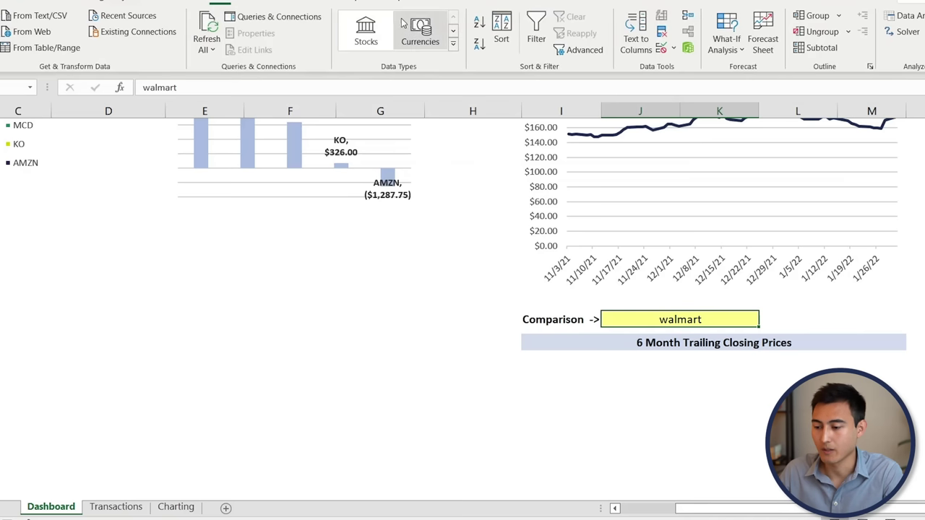
click(367, 28)
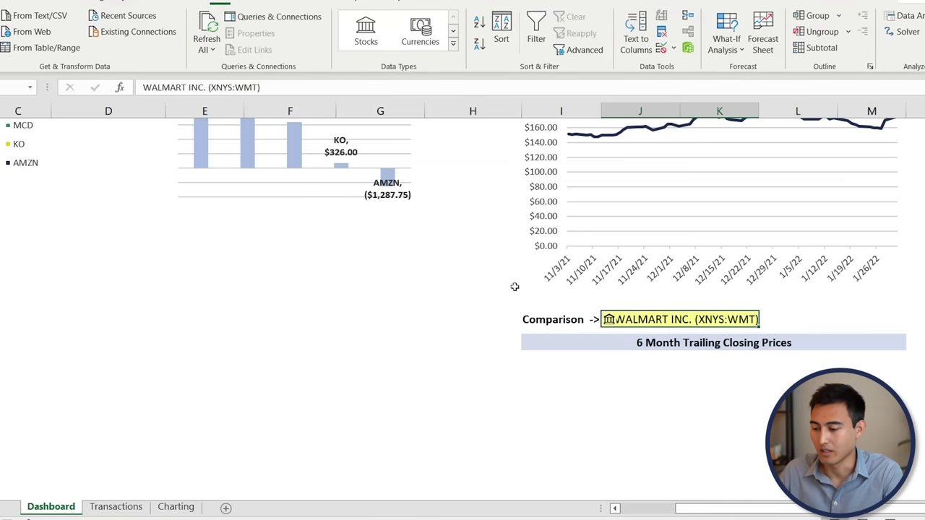
Change the Stock Lookup selection to AMZN.
scroll(689, 318, up, 2)
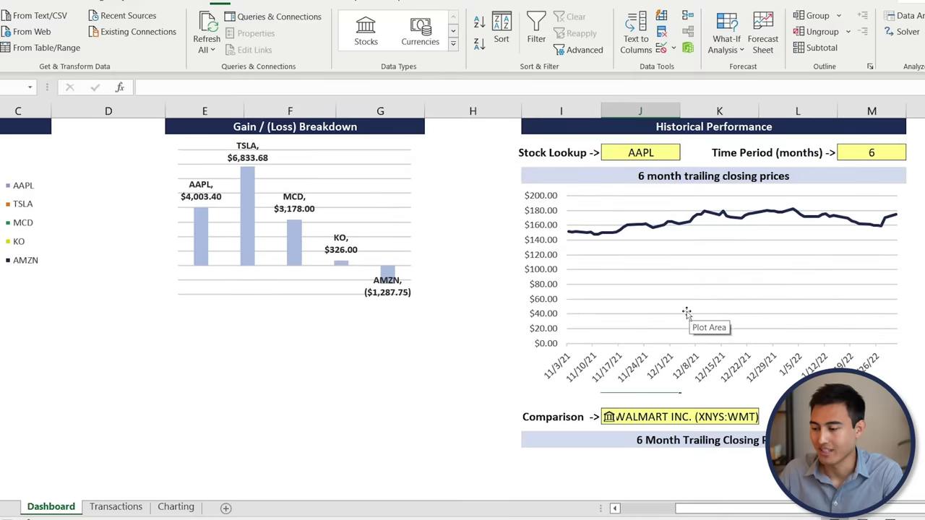
click(658, 152)
click(686, 155)
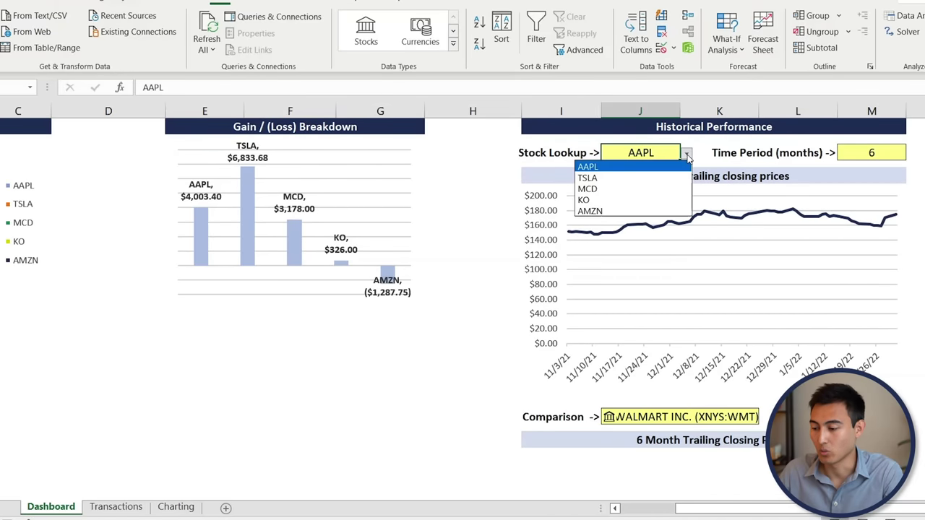
click(638, 211)
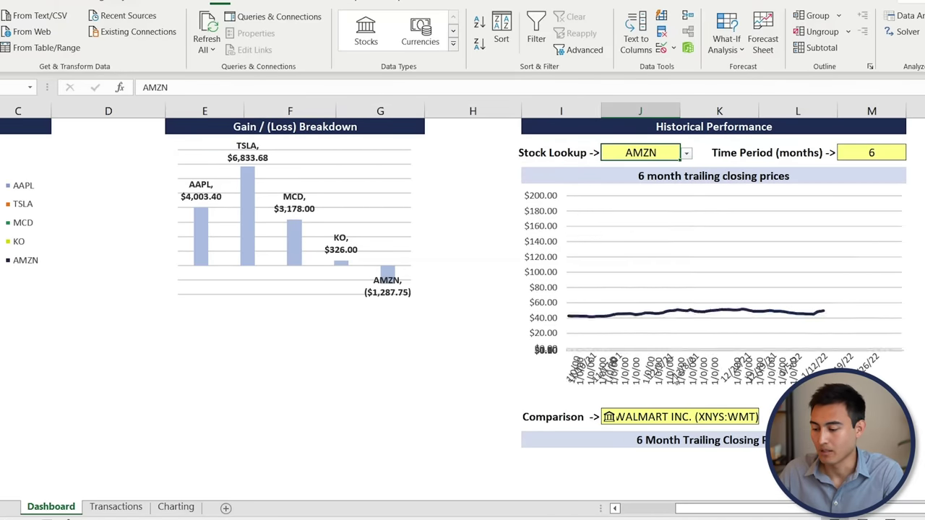
Link the Company cell in the Charting sheet's Comparison block to the Dashboard comparison stock with =Dashboard!J33.
key(ctrl+Page_Down)
key(ctrl+Page_Down)
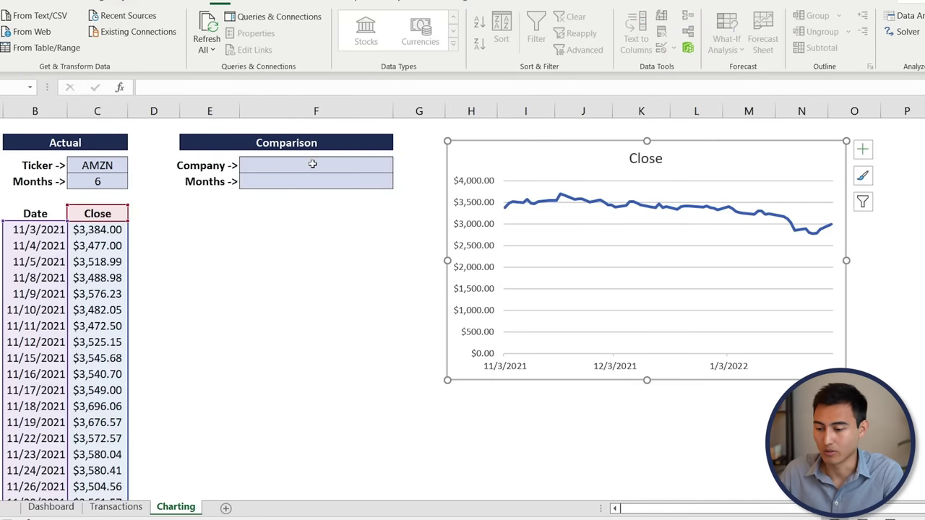
click(312, 164)
text(=)
key(ctrl+Page_Up)
key(ctrl+Page_Up)
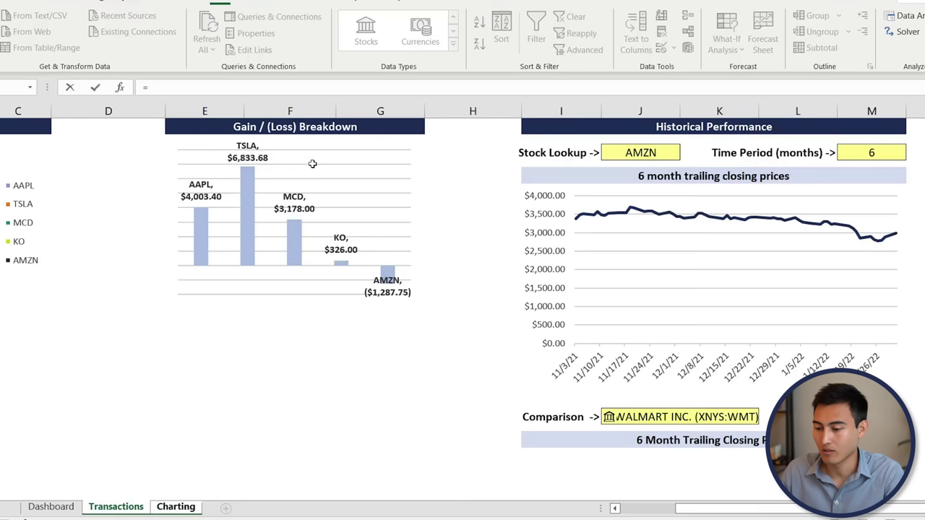
click(654, 419)
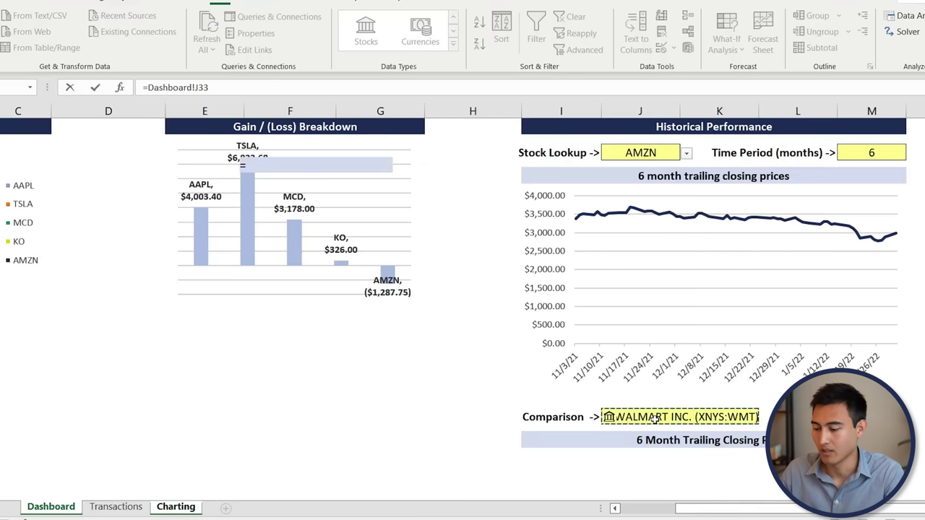
key(Return)
Link the Months cell in the Comparison block to the Months cell of the Actual block.
text(=)
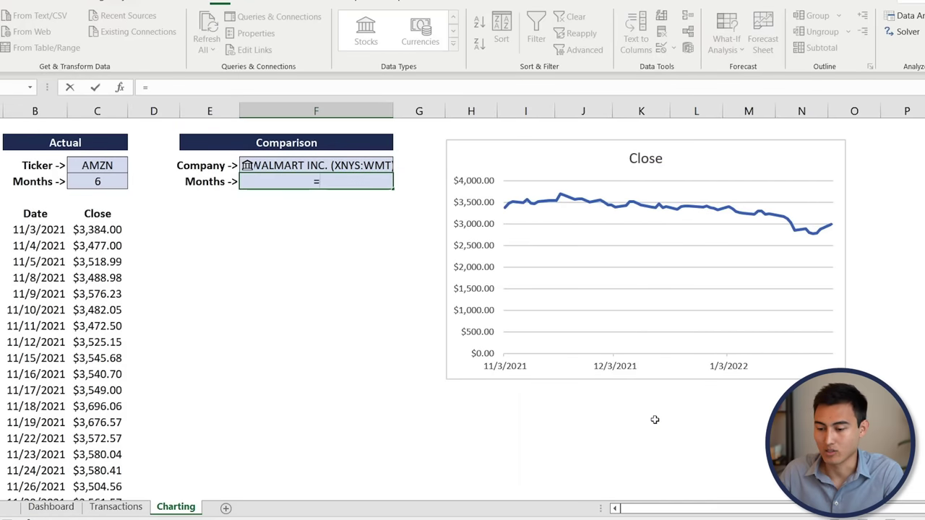
key(Left)
key(Left)
key(Left)
key(Return)
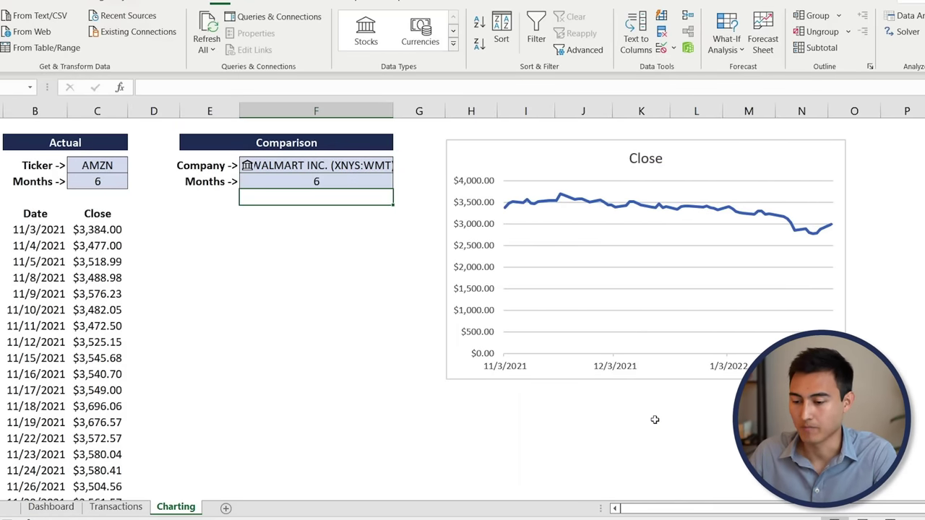
Copy the Actual block's STOCKHISTORY formula to the cell two rows below the Comparison Months label and auto-fit column E.
key(Down)
key(Left)
key(Left)
key(Left)
key(Left)
key(ctrl+c)
key(Right)
key(Right)
key(Right)
key(ctrl+v)
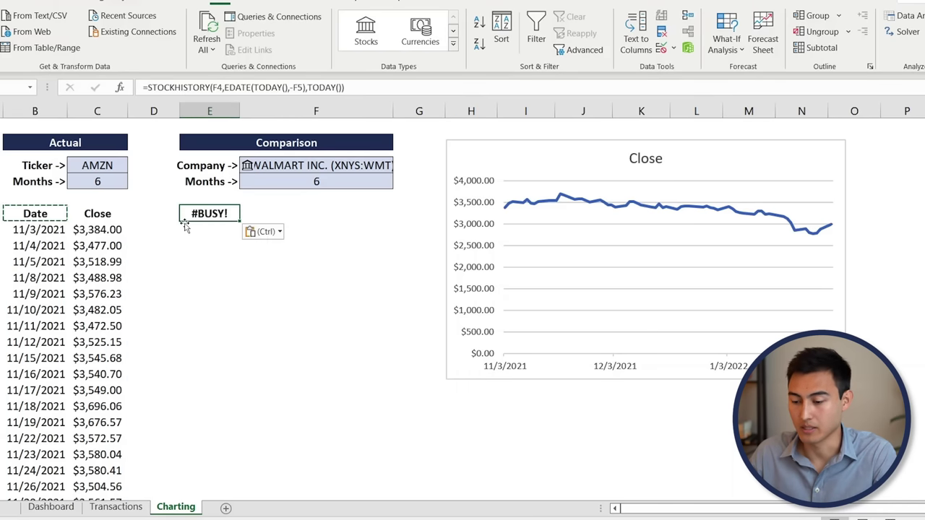
key(F2)
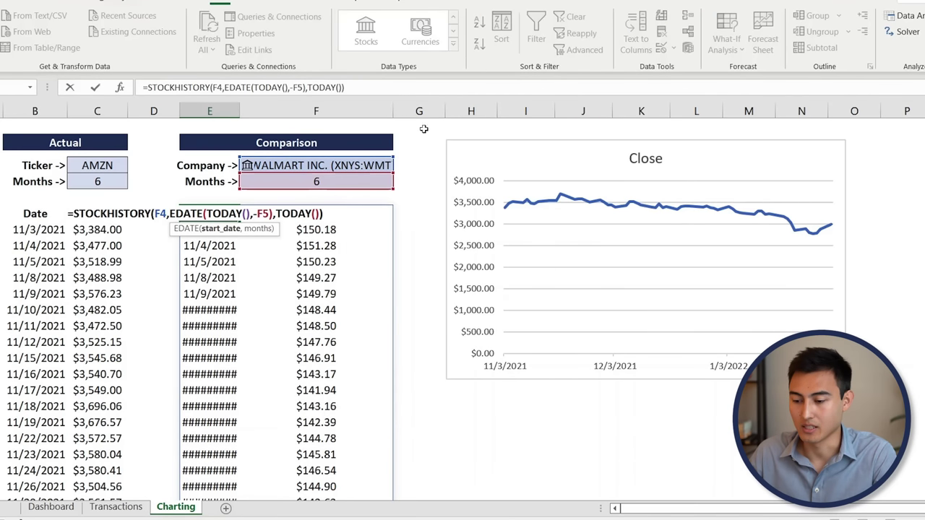
key(Return)
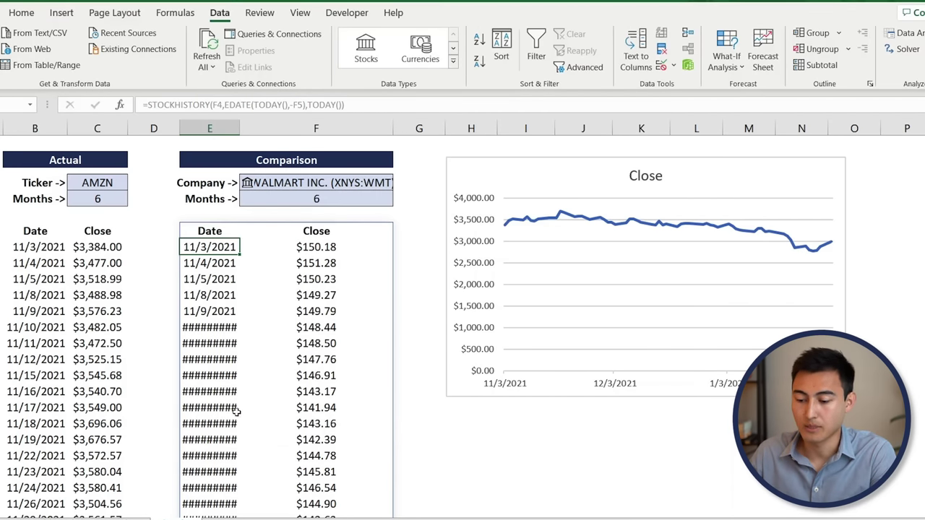
double_click(242, 127)
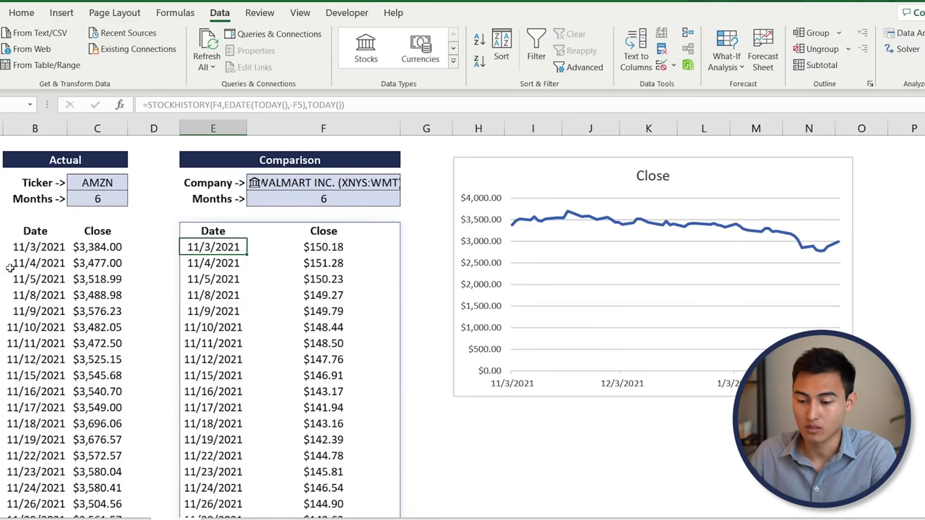
Insert a 2-D line chart from the Actual dates and closing prices together with the Comparison closing prices.
click(22, 250)
key(ctrl+shift+Down)
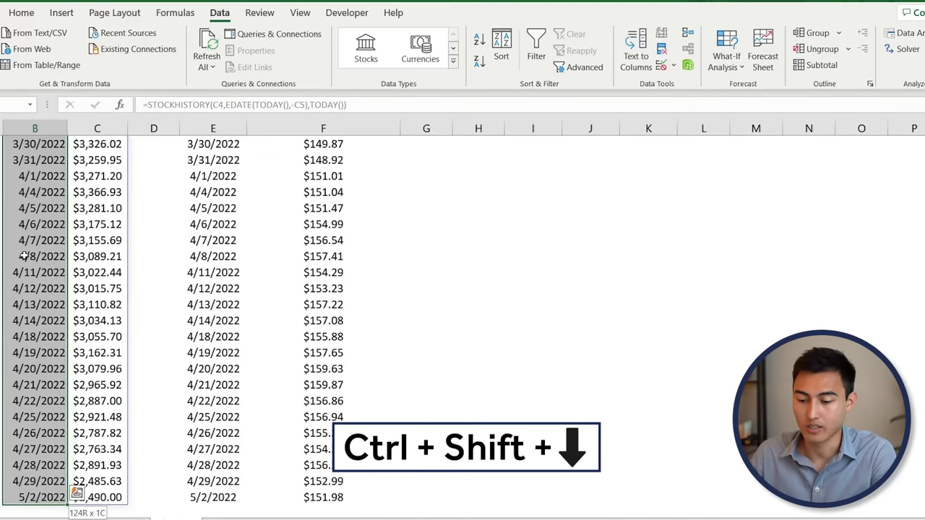
key(ctrl+shift+Right)
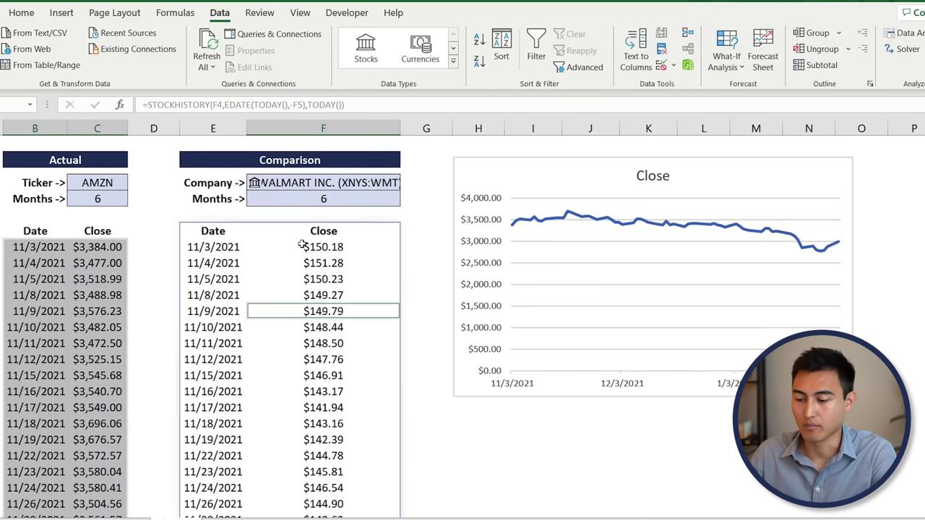
ctrl+click(302, 246)
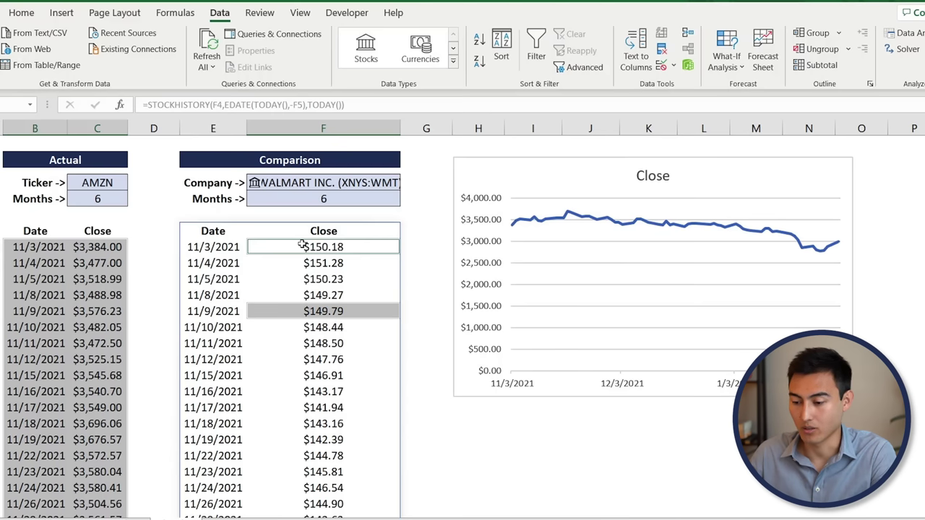
key(ctrl+shift+Down)
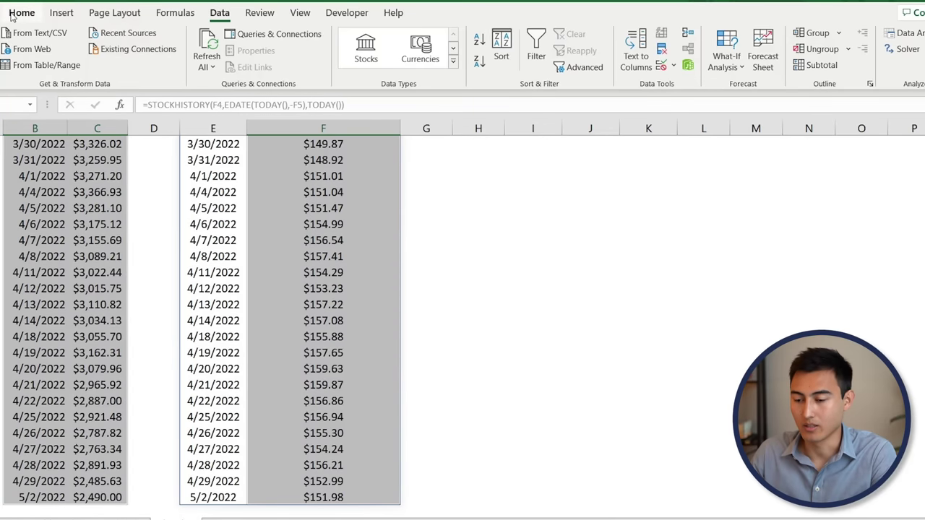
click(61, 12)
click(463, 49)
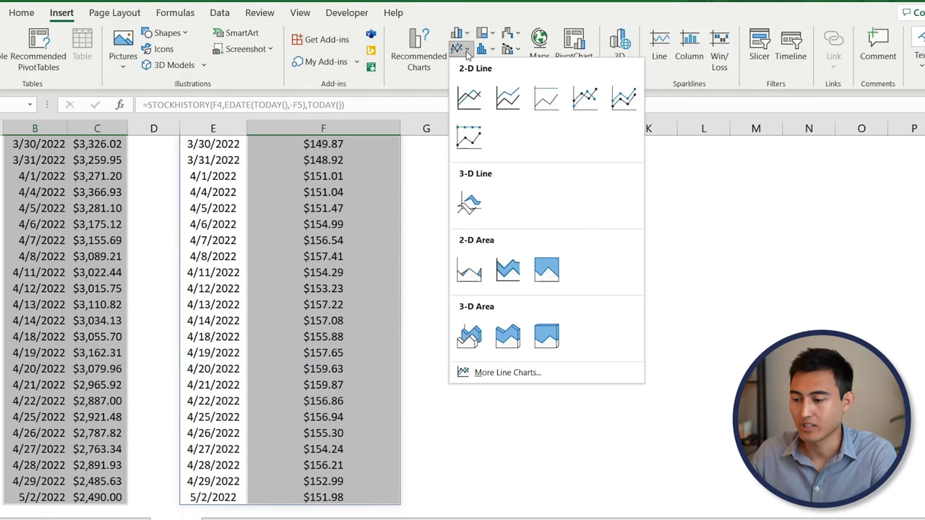
click(469, 96)
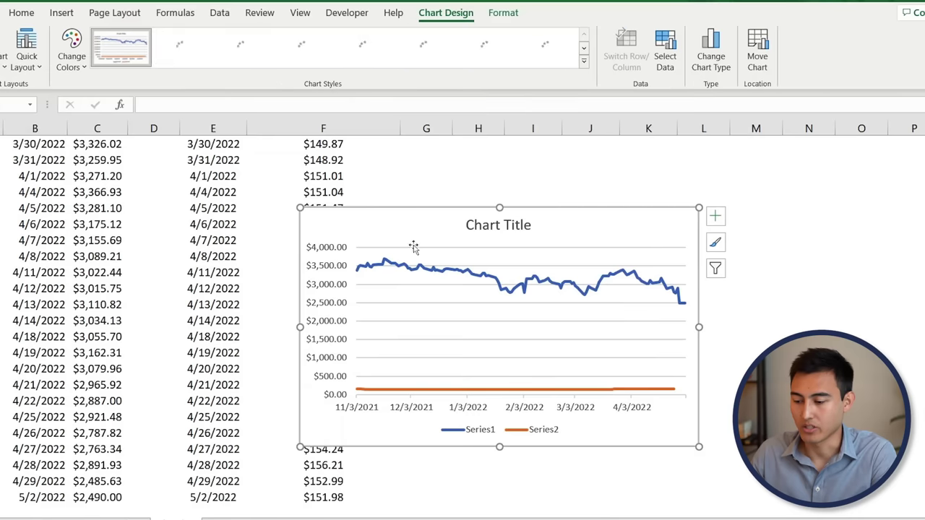
Move the new two-series line chart directly below the existing Close chart on the Charting sheet.
key(ctrl+x)
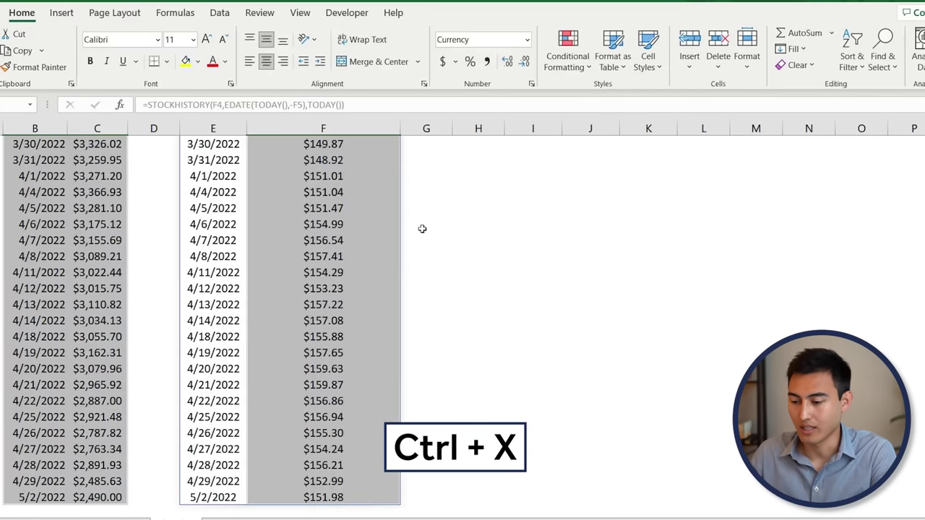
key(ctrl+Up)
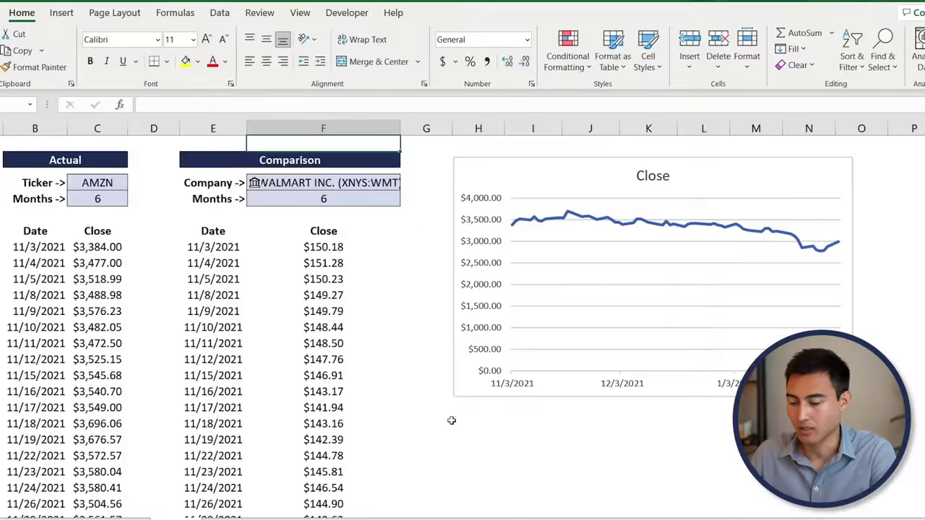
click(462, 417)
key(ctrl+v)
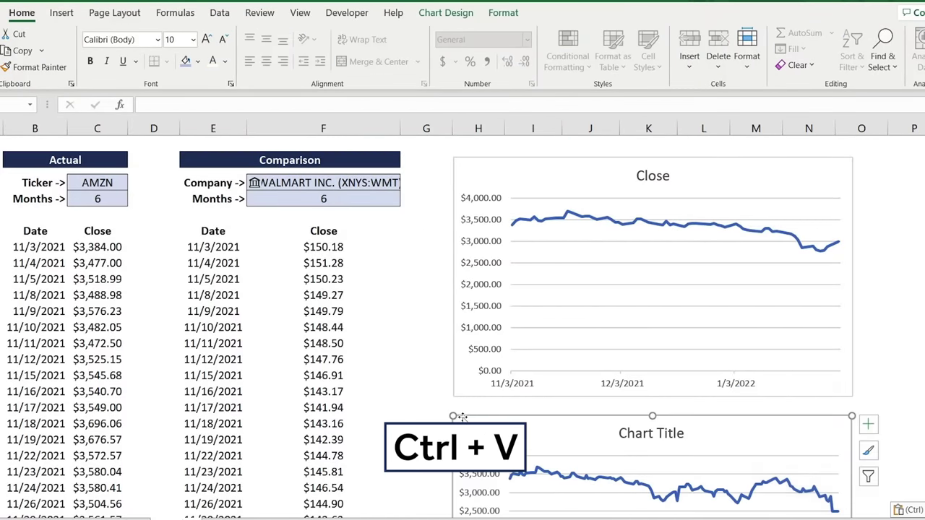
Compare the price levels in the two Close columns with the two lines plotted in the new chart.
scroll(463, 421, down, 2)
scroll(464, 422, down, 3)
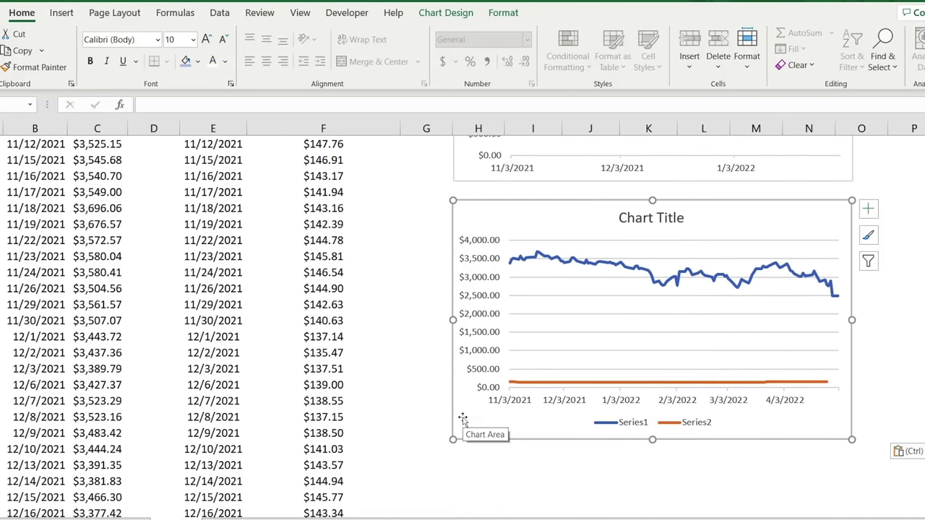
scroll(364, 310, up, 5)
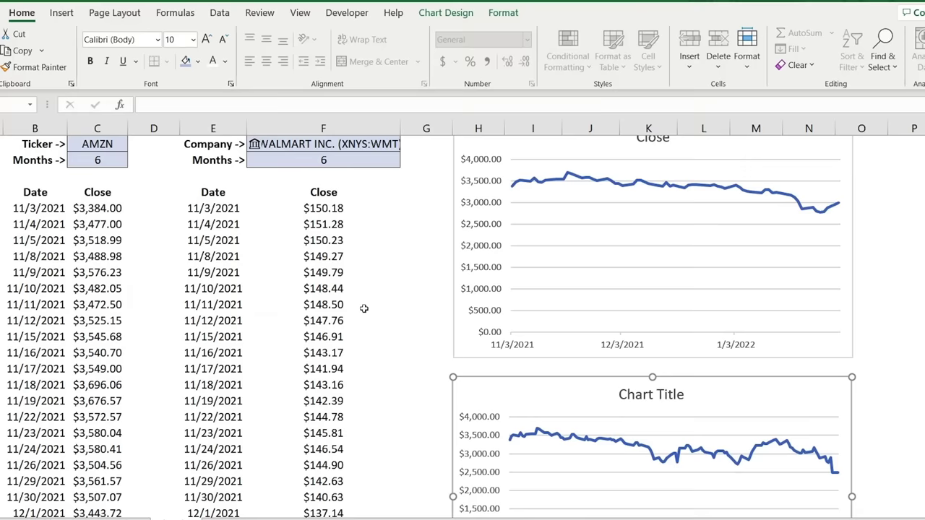
click(102, 267)
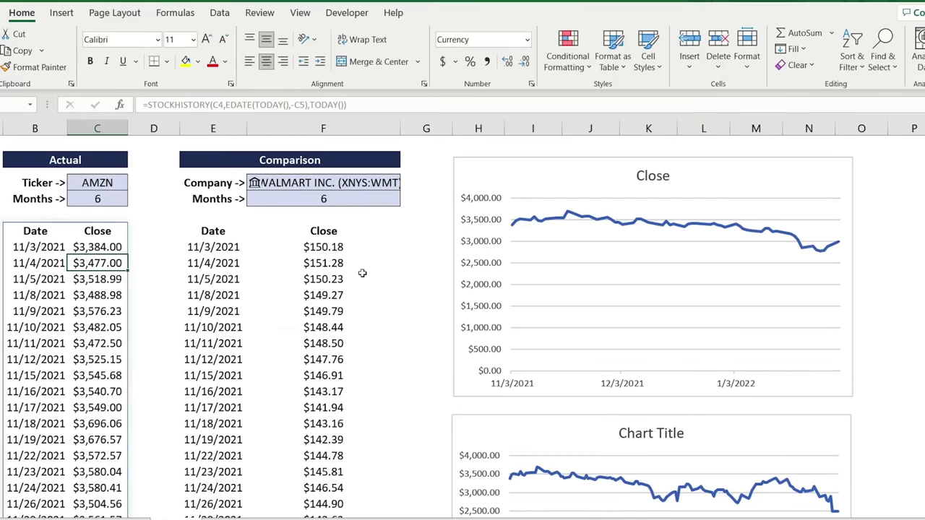
click(317, 258)
key(ctrl+v)
scroll(421, 338, down, 6)
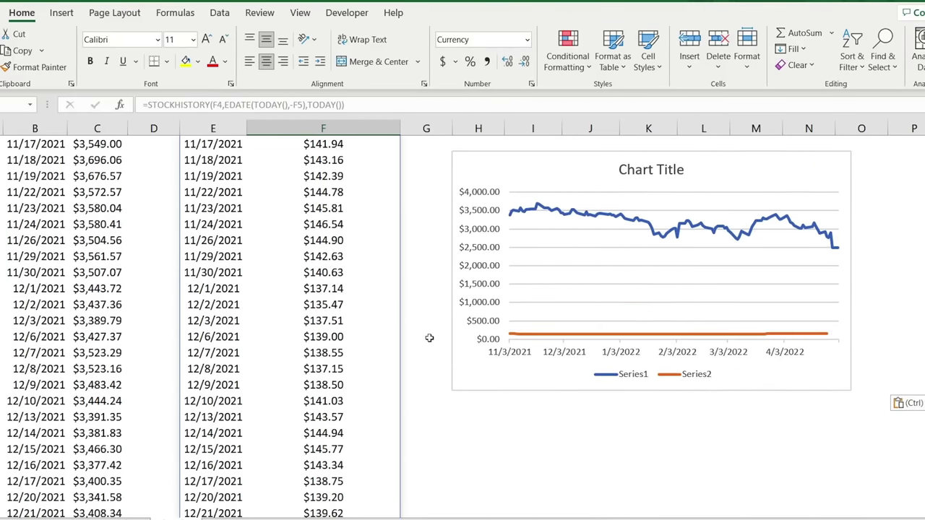
Plot the chart's Series2 line on the secondary axis and close the formatting options.
click(549, 334)
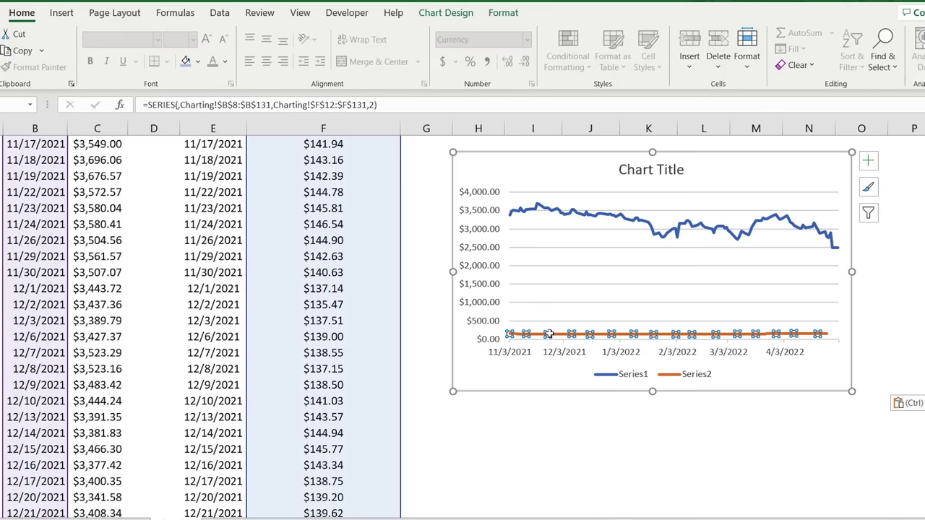
right_click(549, 335)
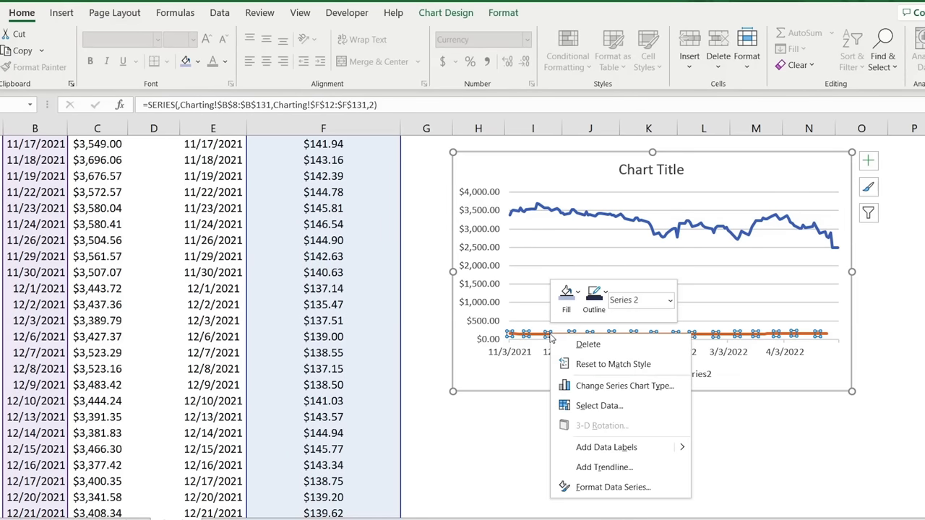
click(585, 488)
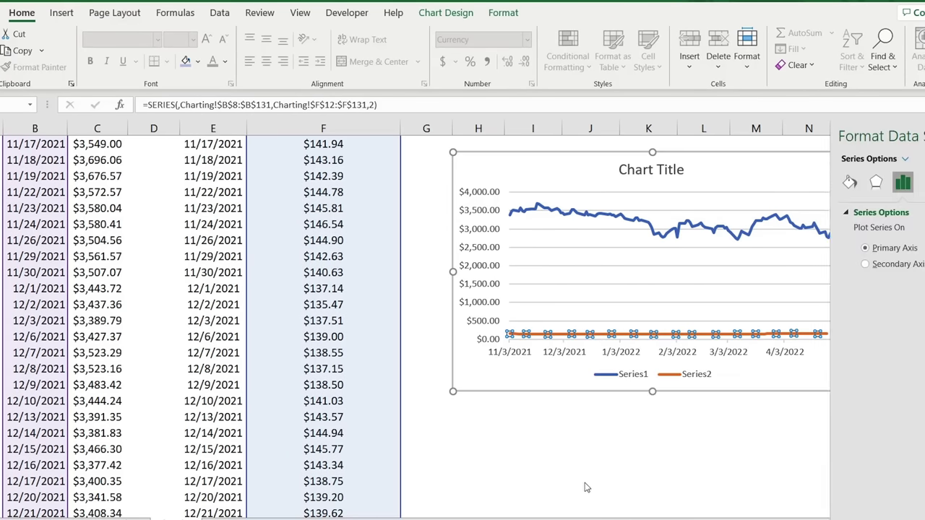
click(866, 265)
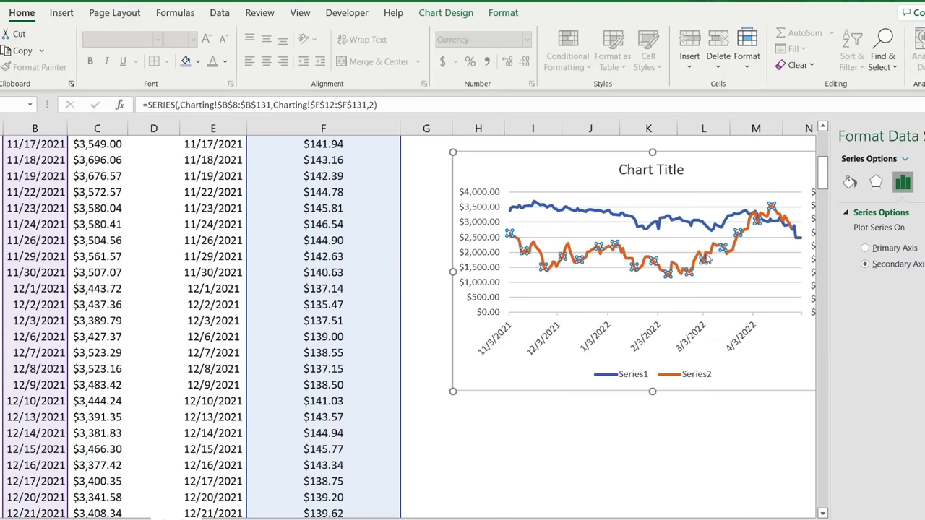
click(919, 136)
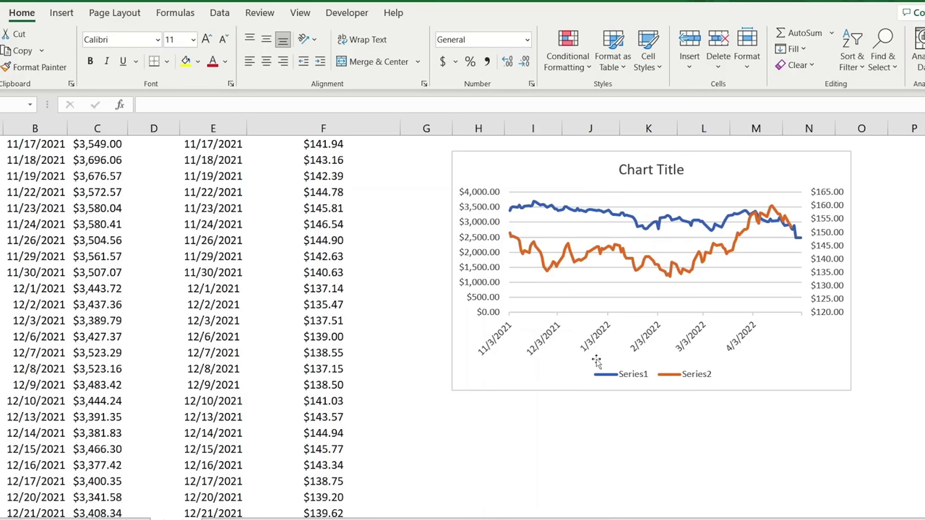
Name the chart's first data series from the Actual Ticker cell, =Charting!$C$4.
click(620, 367)
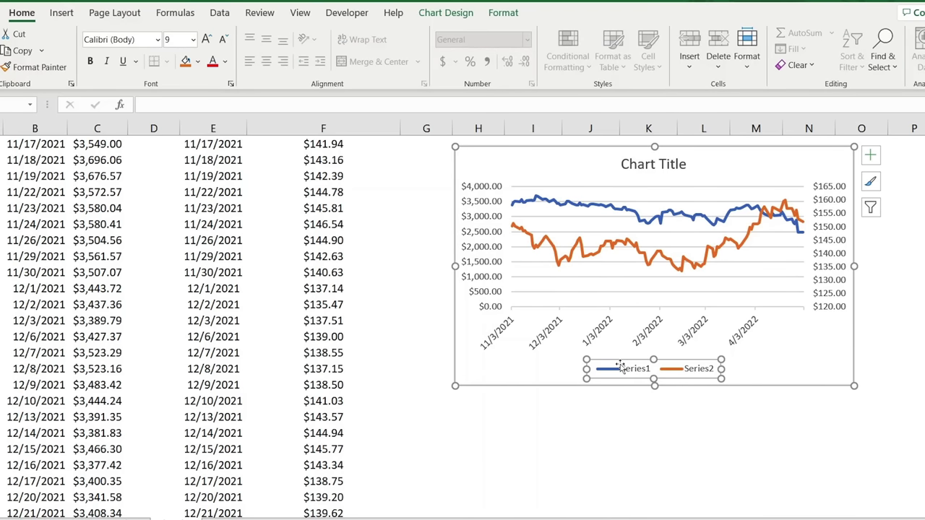
right_click(634, 370)
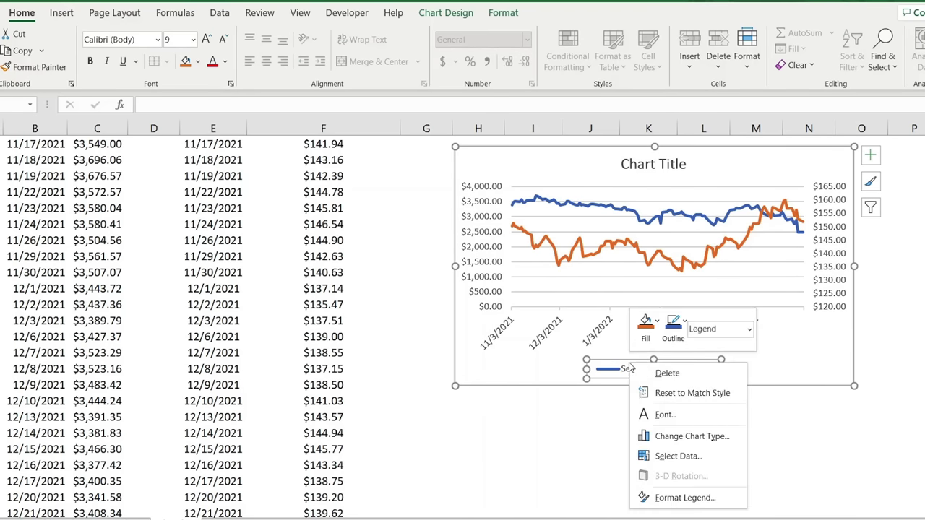
click(666, 456)
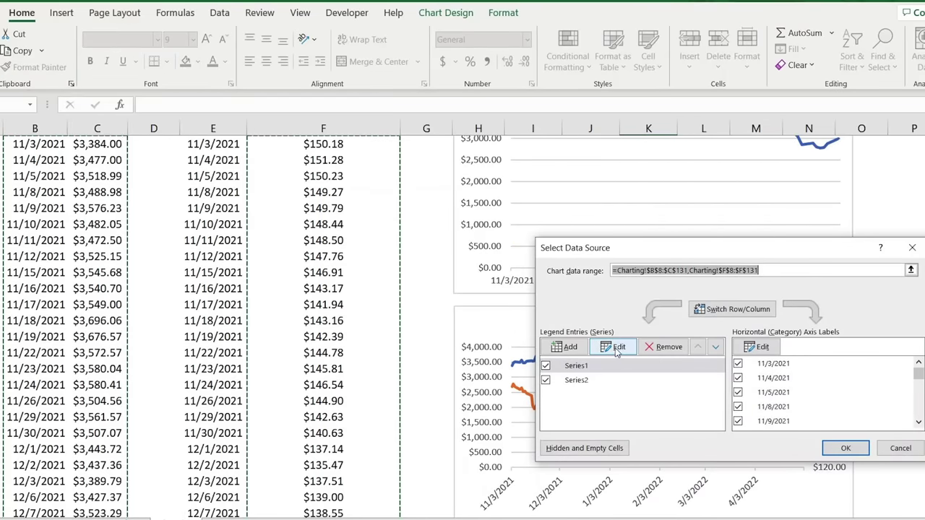
click(615, 348)
scroll(167, 243, up, 2)
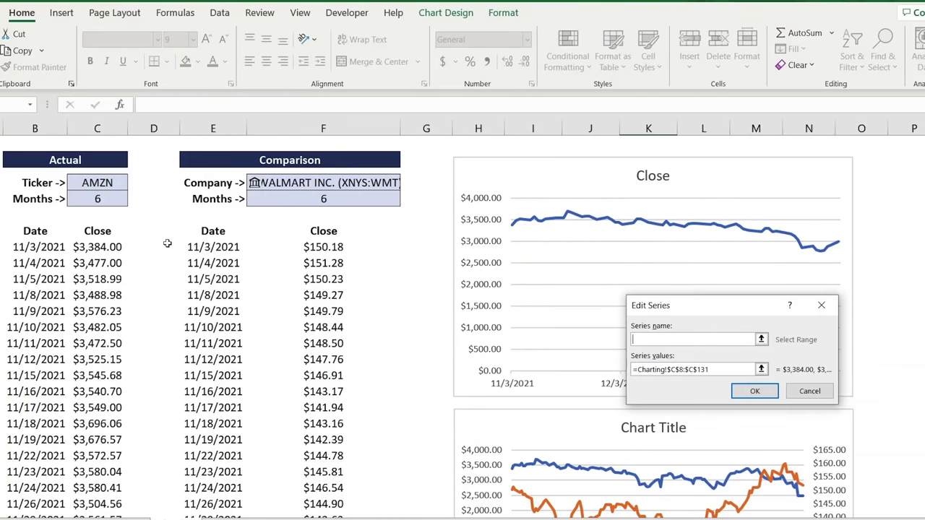
click(90, 179)
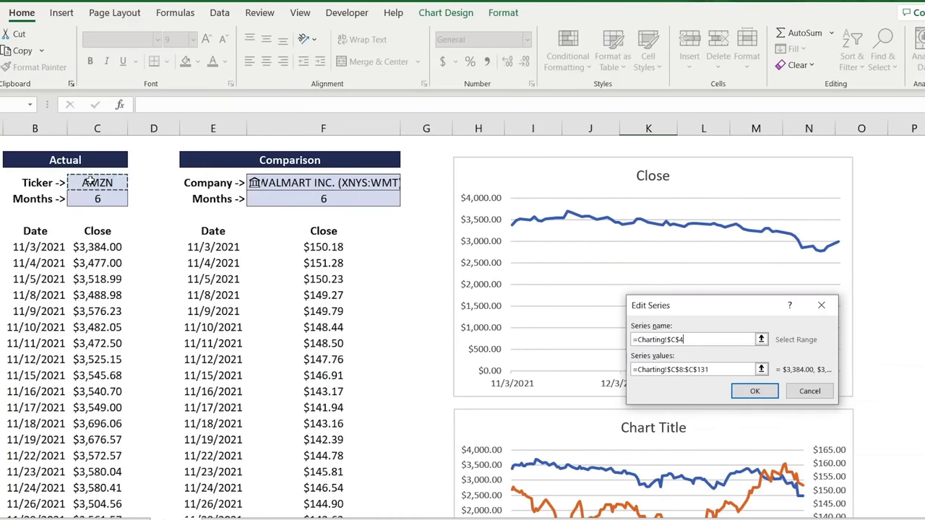
click(755, 391)
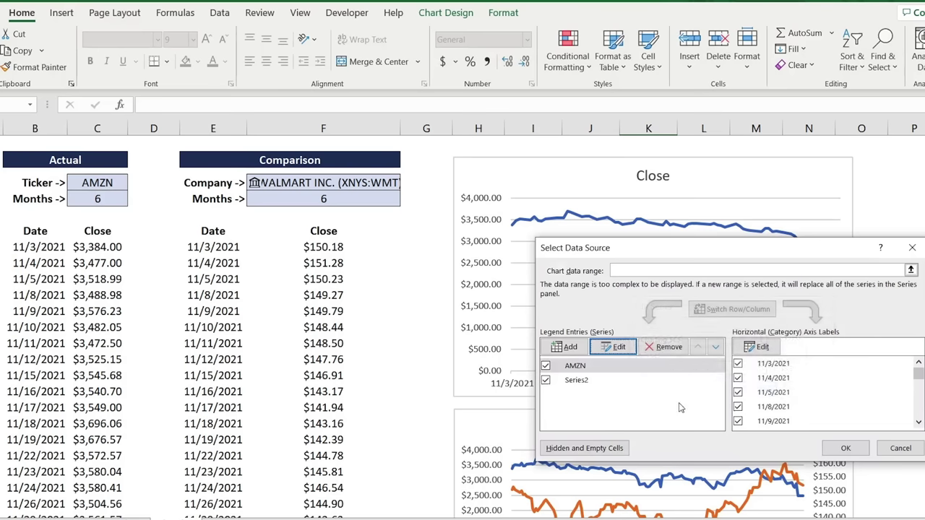
Name the chart's second data series from the Comparison Company cell, =Charting!$F$4, and apply the data source changes.
click(602, 381)
click(614, 347)
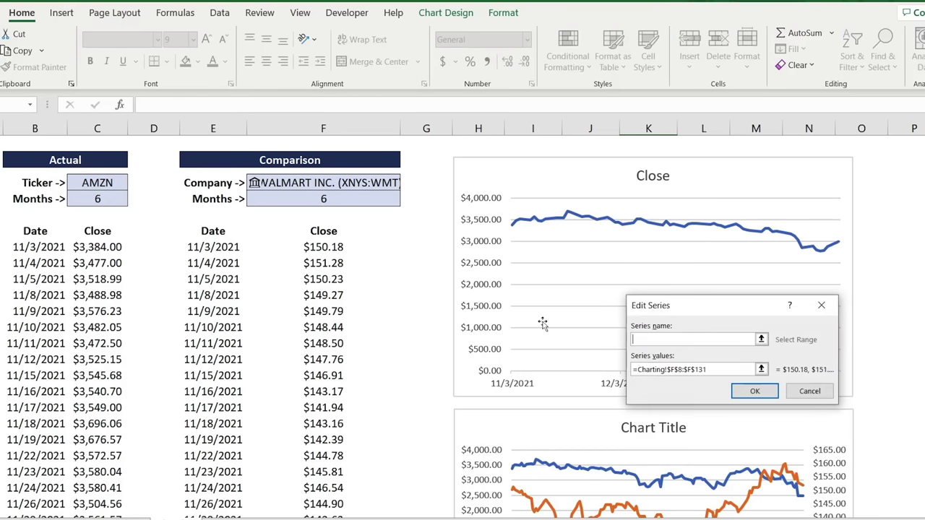
click(320, 184)
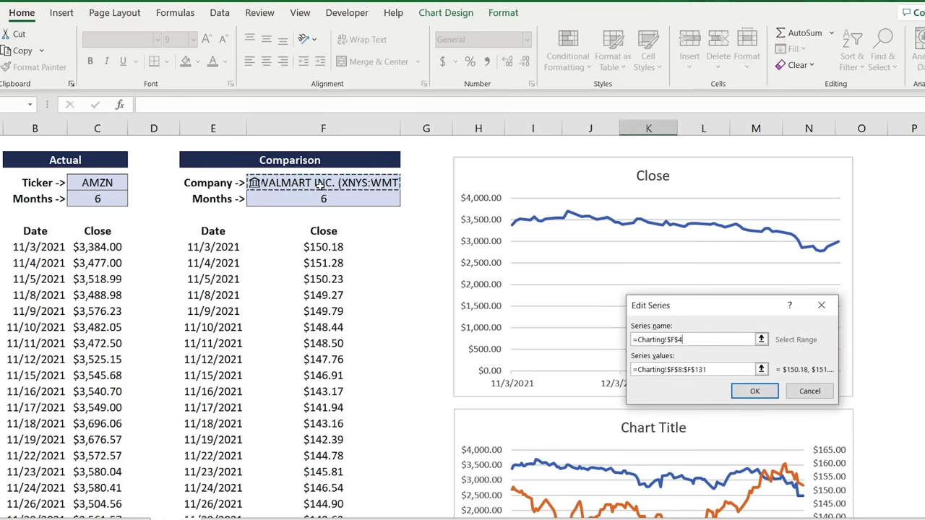
click(752, 391)
click(840, 448)
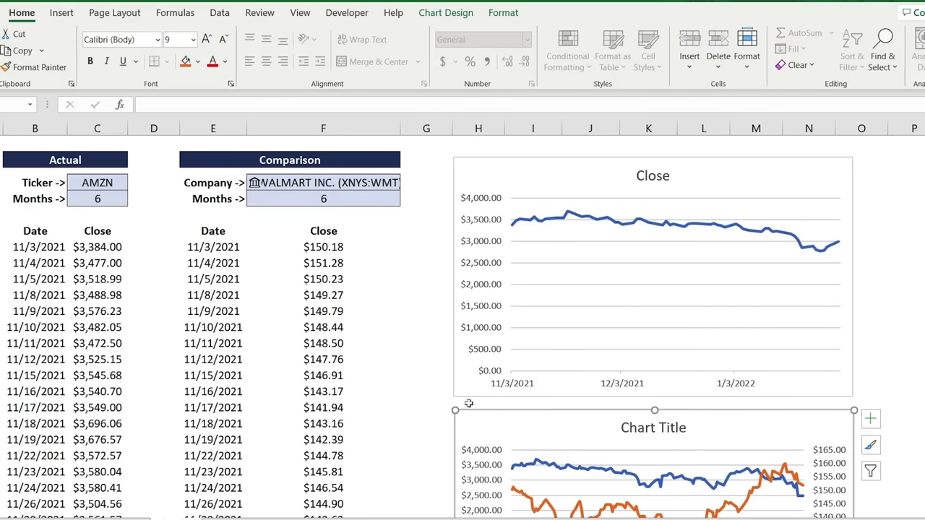
Place the two-series comparison chart on the Dashboard sheet beneath the 6 Month Trailing Closing Prices heading.
scroll(469, 403, down, 4)
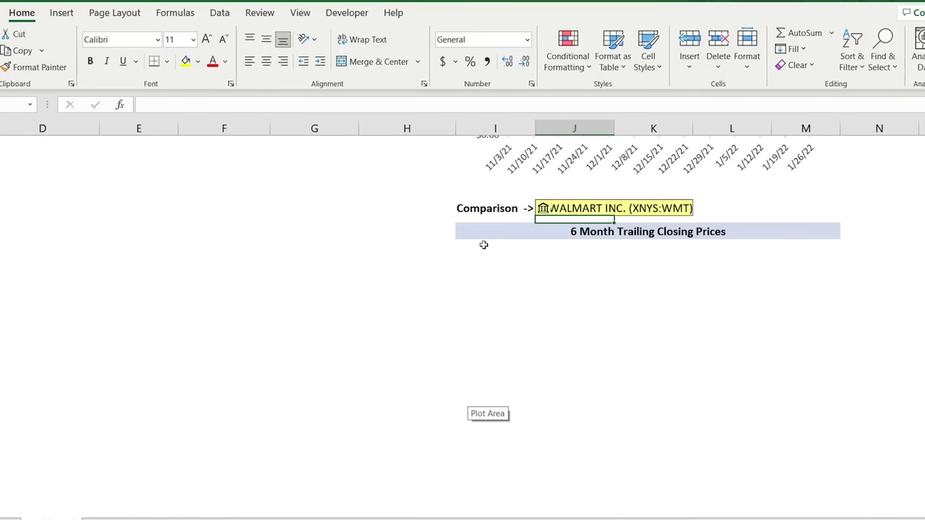
click(482, 255)
key(ctrl+v)
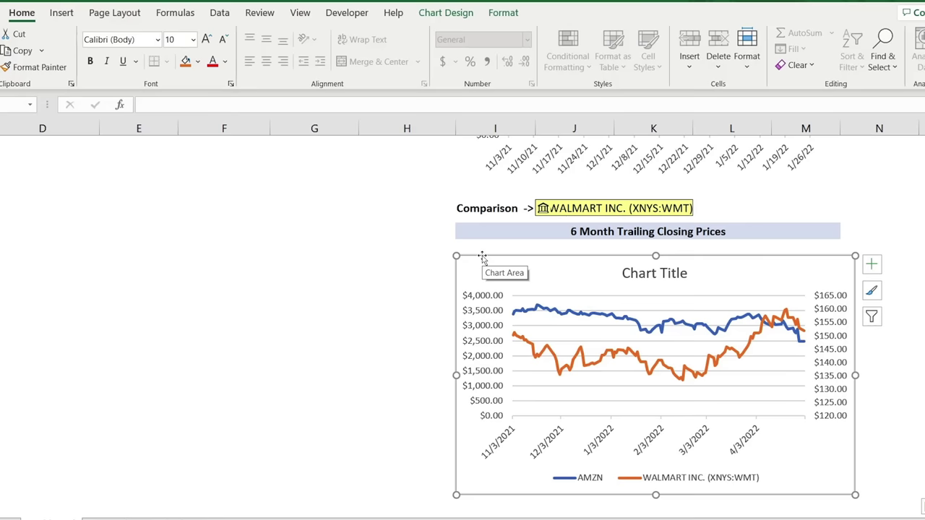
Format the comparison chart without a title or border, with a dark navy AMZN line and a light blue Walmart line.
right_click(482, 258)
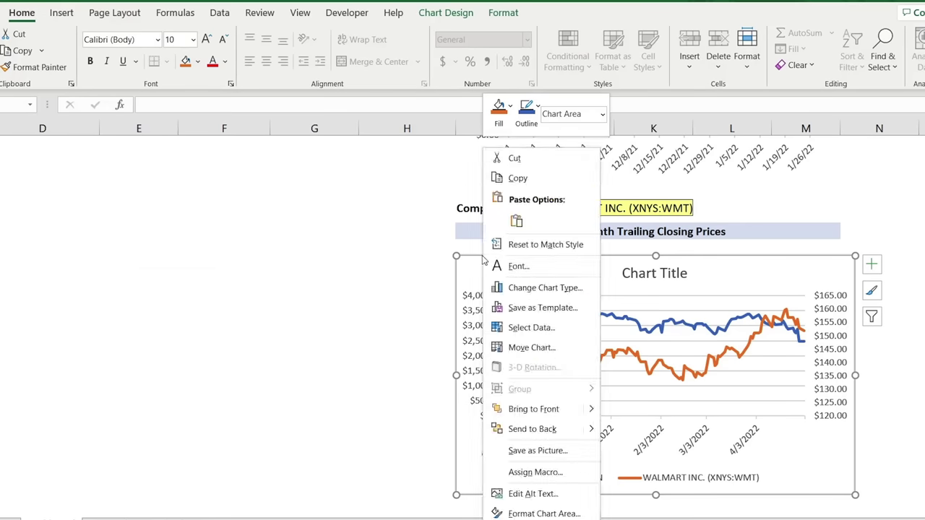
click(539, 510)
click(514, 312)
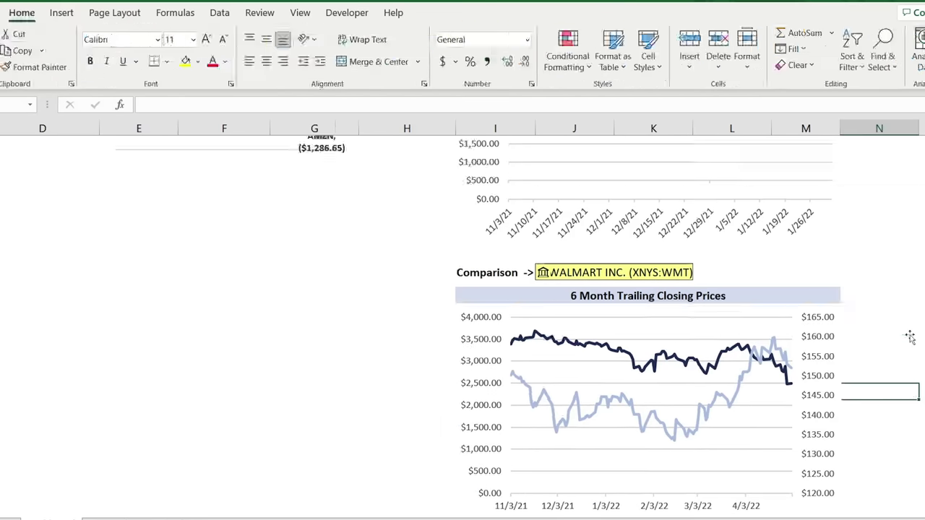
scroll(909, 338, down, 1)
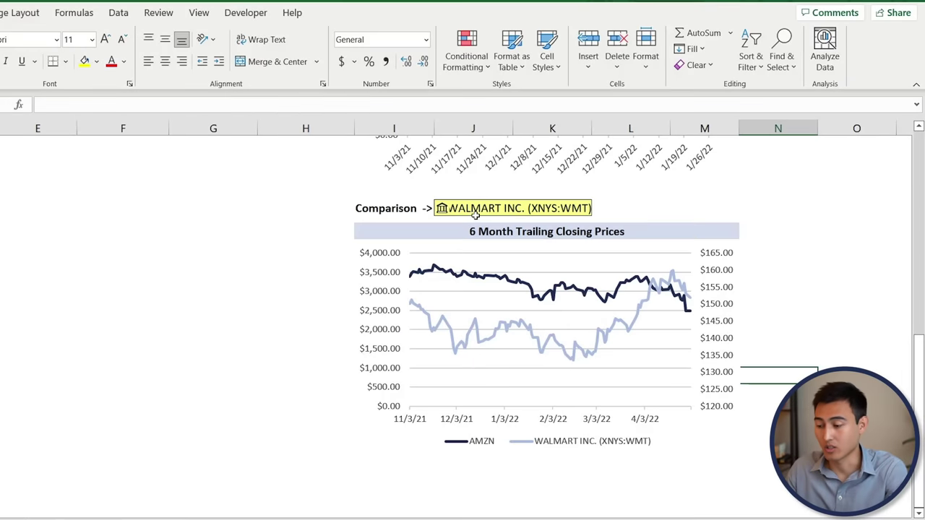
Change the Comparison company to microsoft and match it to the Nasdaq-listed stock, MICROSOFT CORPORATION (XNAS:MSFT).
click(475, 213)
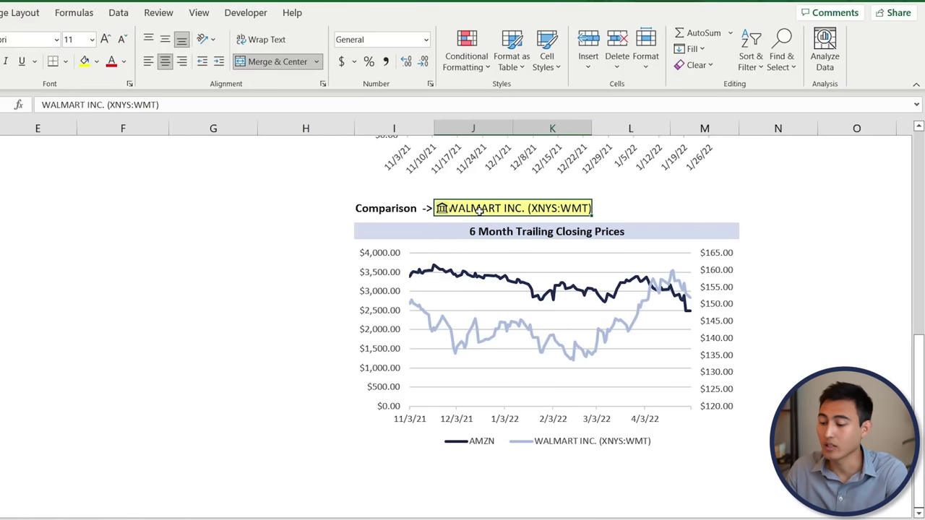
text(microsoft)
key(Return)
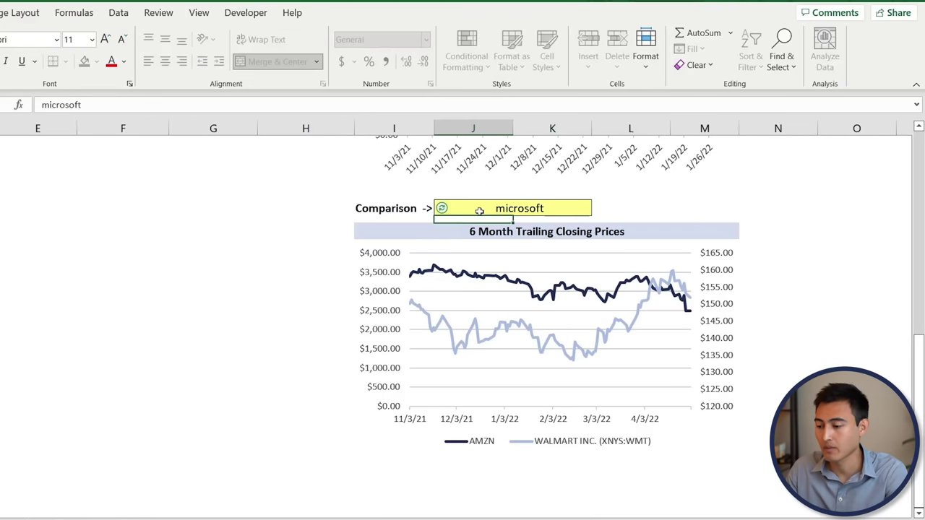
click(442, 209)
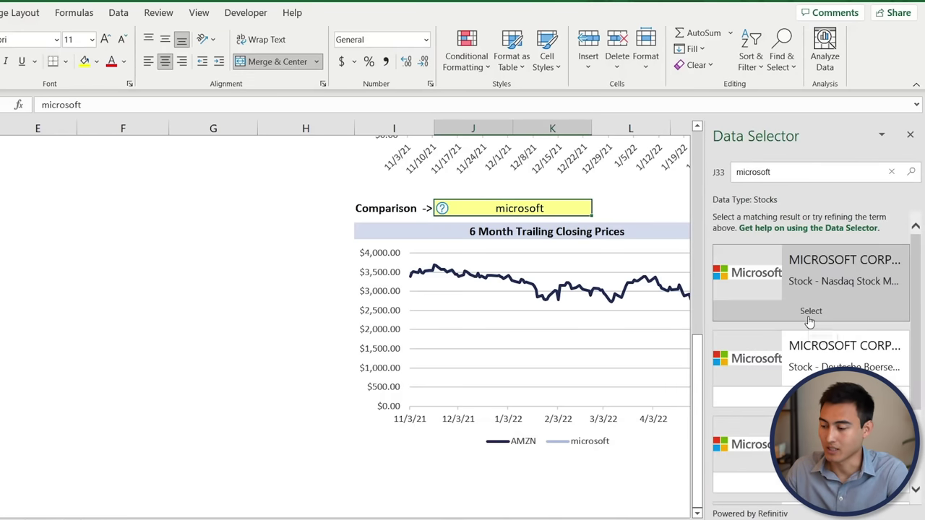
click(812, 315)
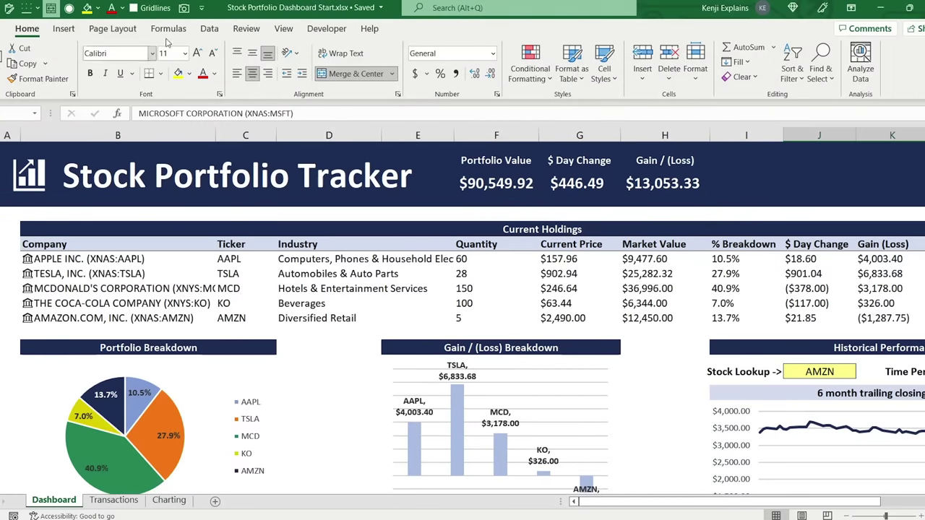
Refresh the workbook's linked stock data.
click(210, 29)
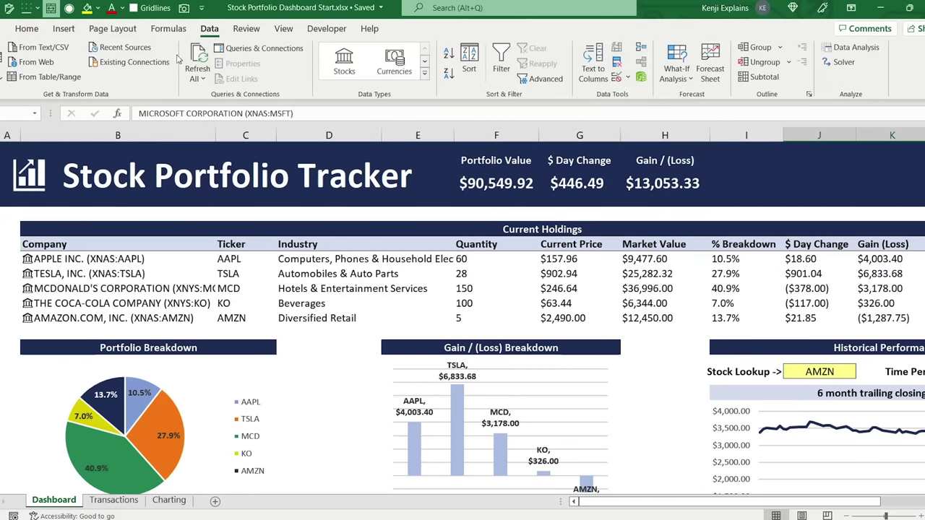